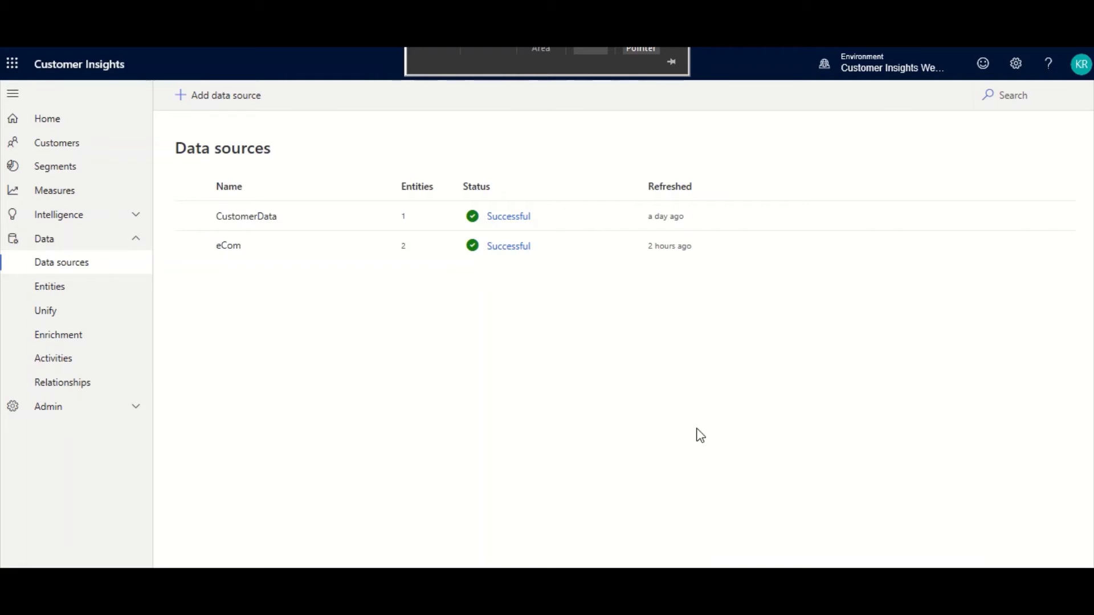
Add a data source with the Import data method and name it eConmerceCustomers.
{"action": "left_click", "coordinate": [247, 98]}
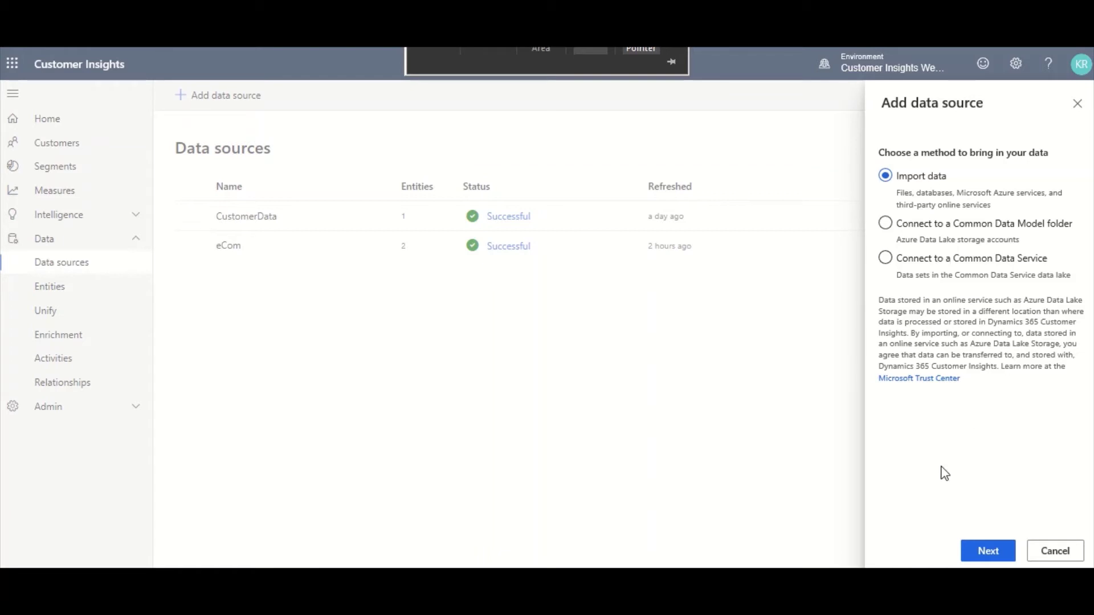
{"action": "left_click", "coordinate": [990, 552]}
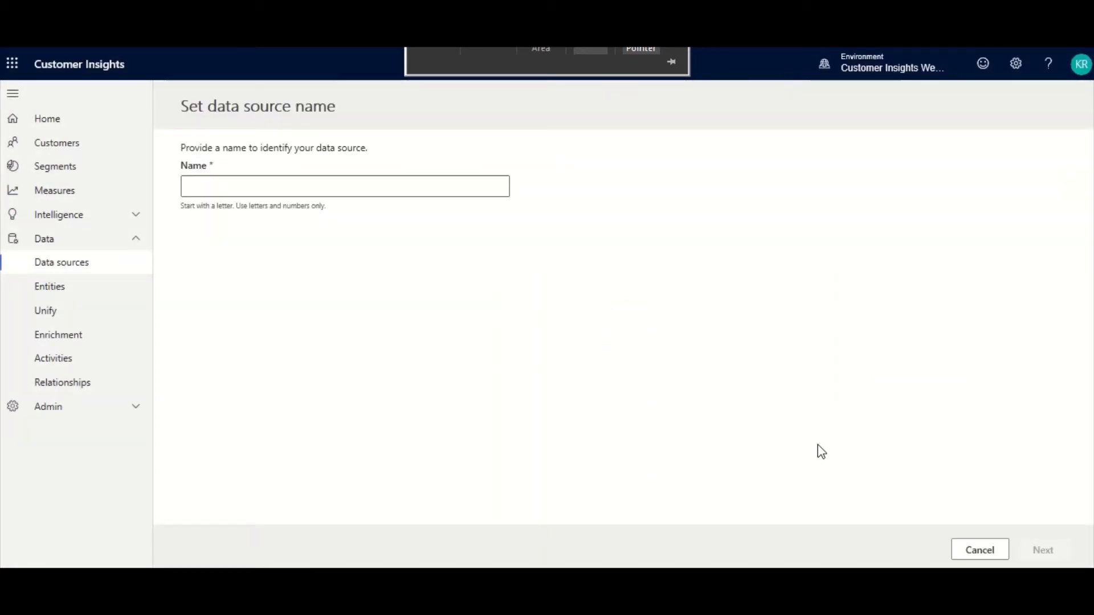
{"action": "left_click", "coordinate": [440, 190]}
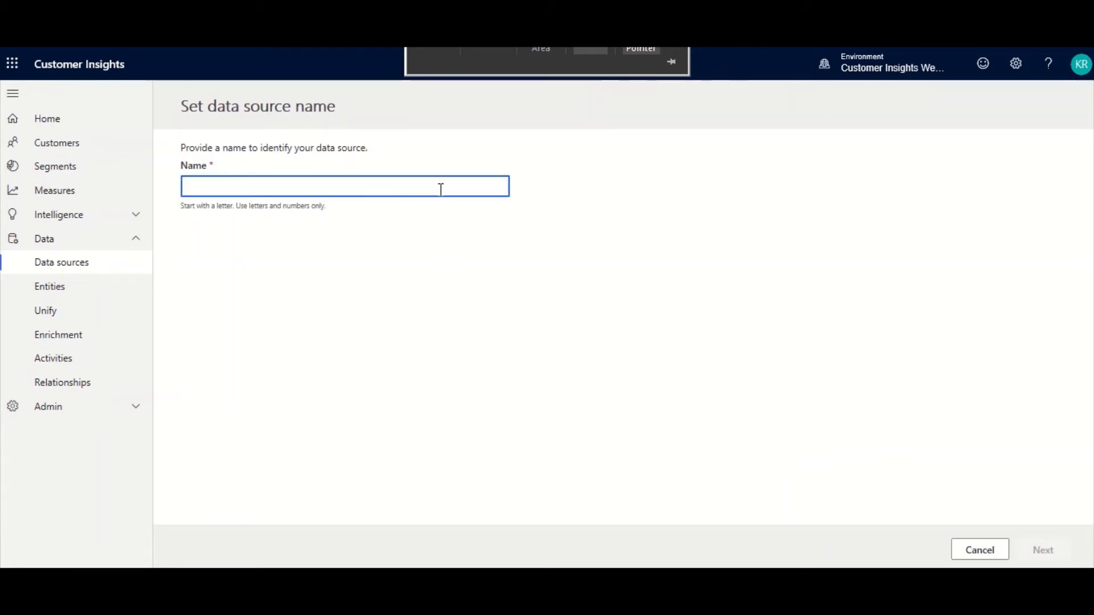
{"action": "type", "text": "eConm"}
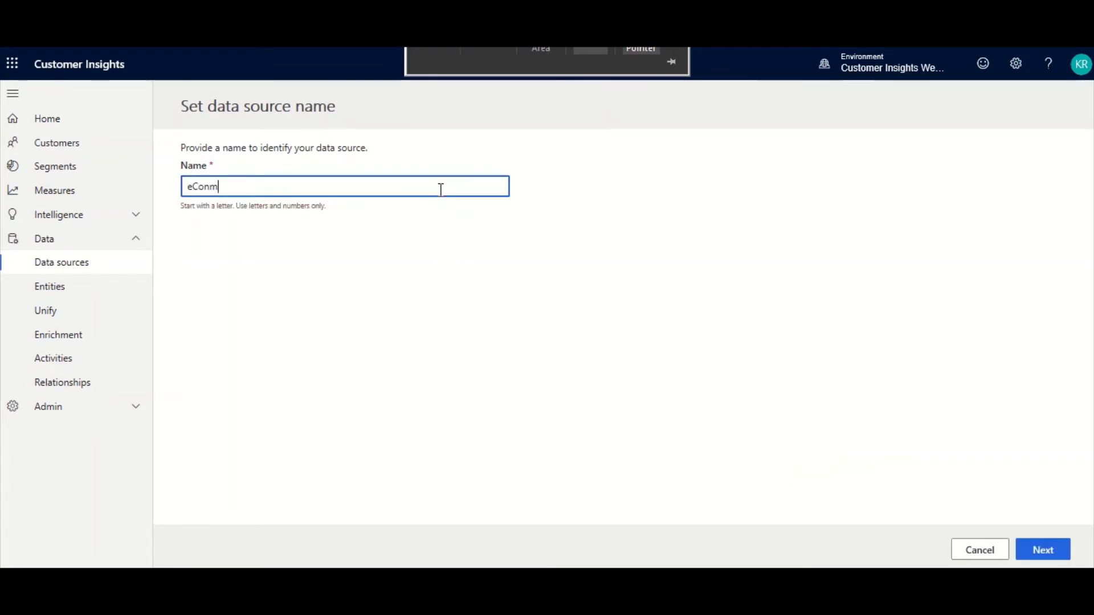
{"action": "type", "text": "erceCustomers"}
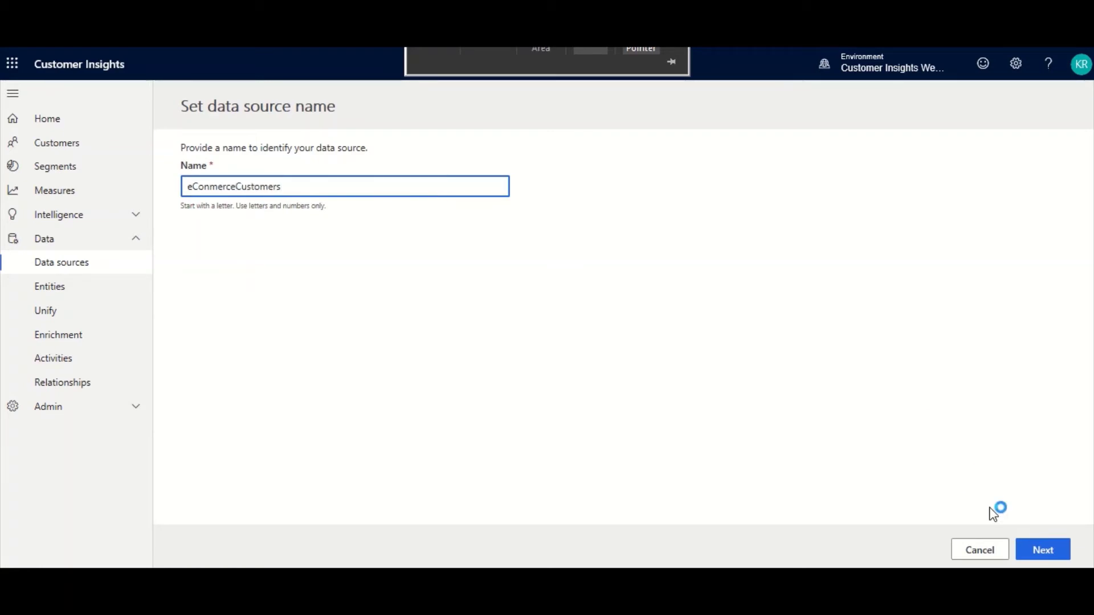
{"action": "left_click", "coordinate": [1037, 551]}
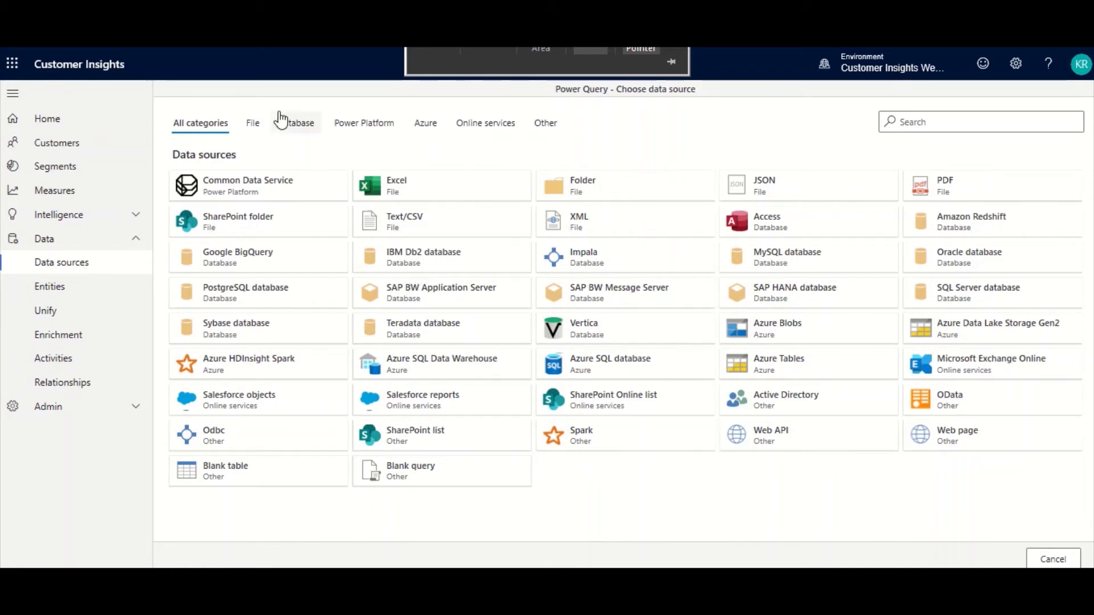
Review the available connectors in the File, Database, Power Platform, Azure, Online services and Other categories, and return to all categories.
{"action": "left_click", "coordinate": [253, 127]}
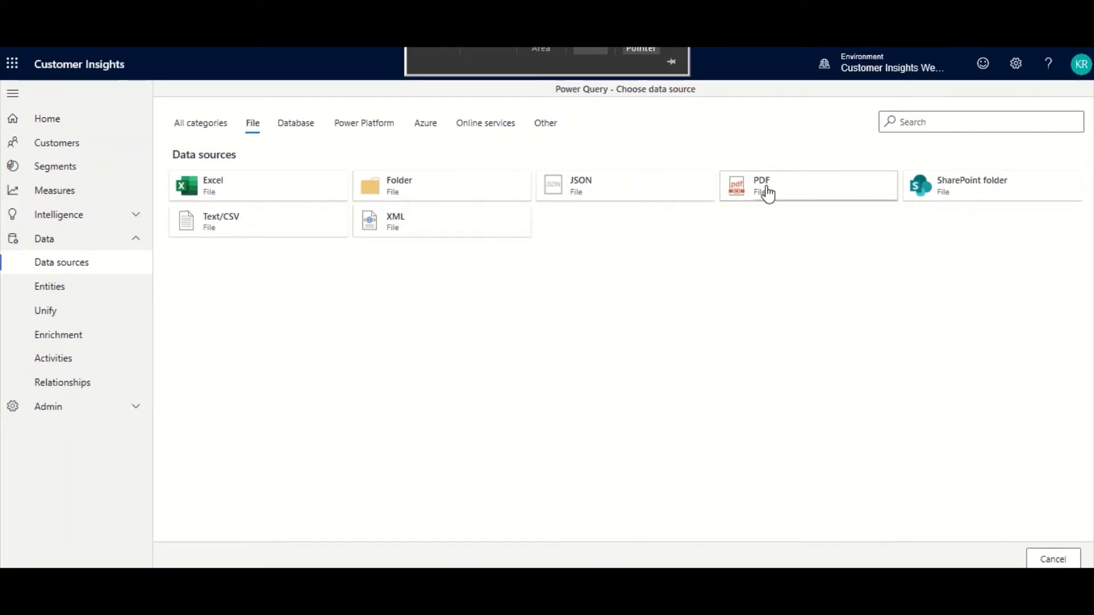
{"action": "left_click", "coordinate": [296, 128]}
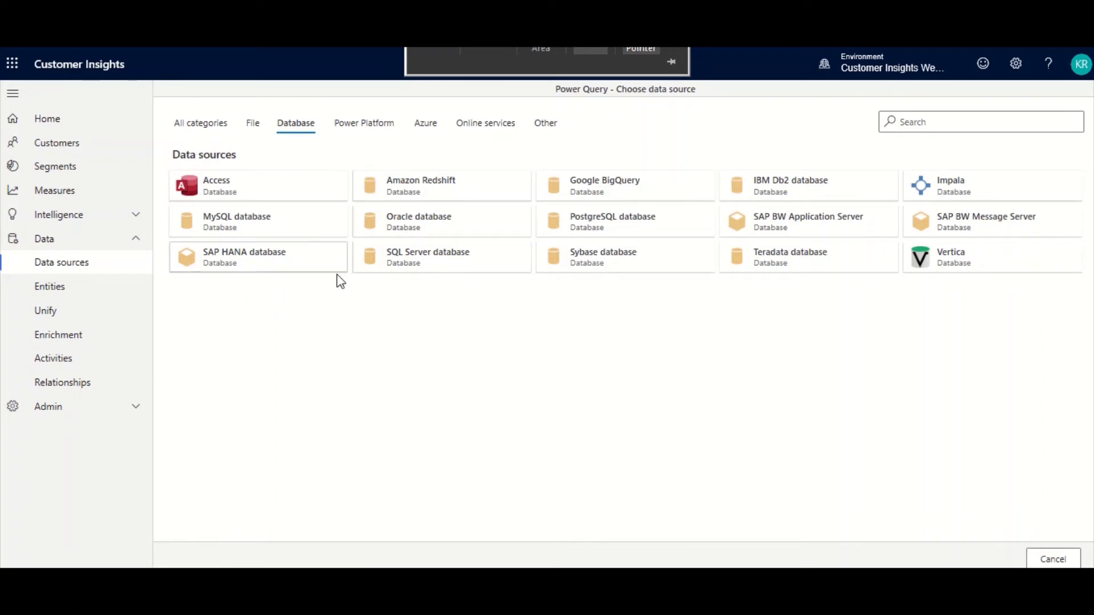
{"action": "left_click", "coordinate": [359, 128]}
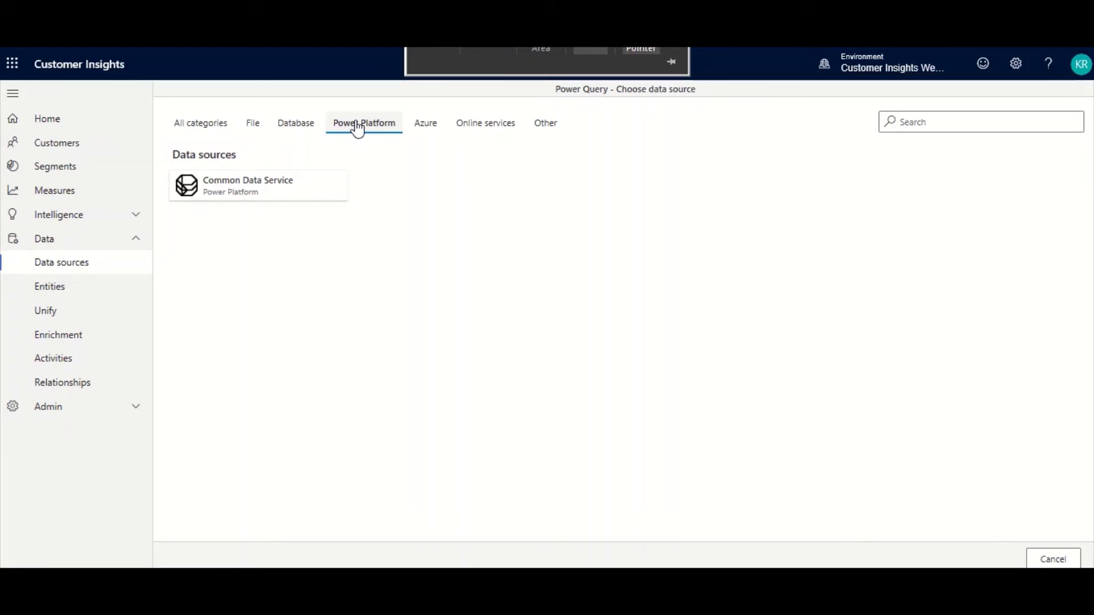
{"action": "left_click", "coordinate": [422, 129]}
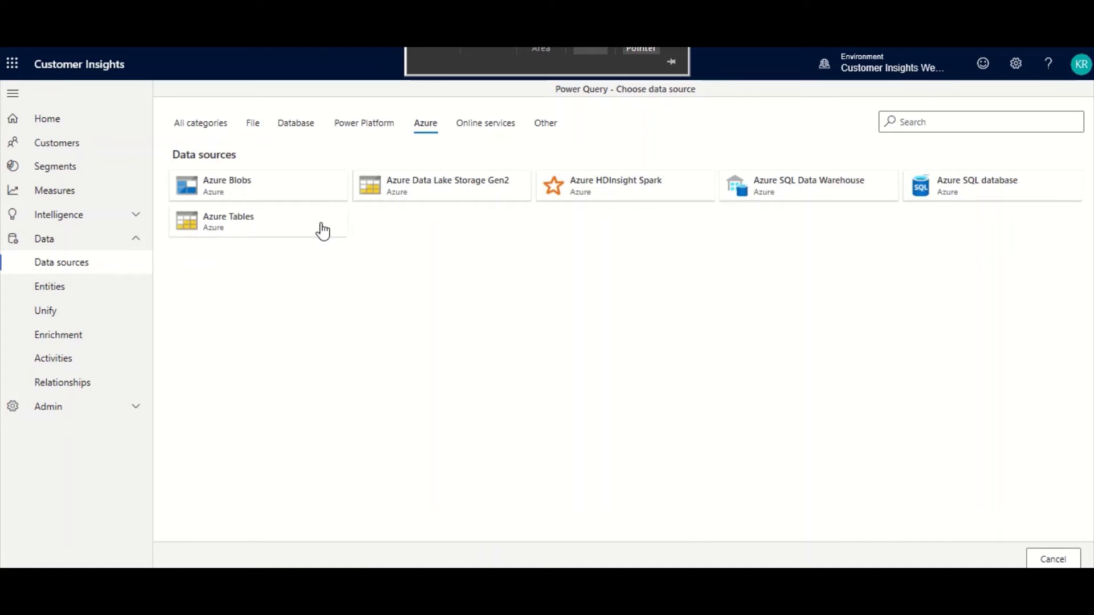
{"action": "left_click", "coordinate": [468, 133]}
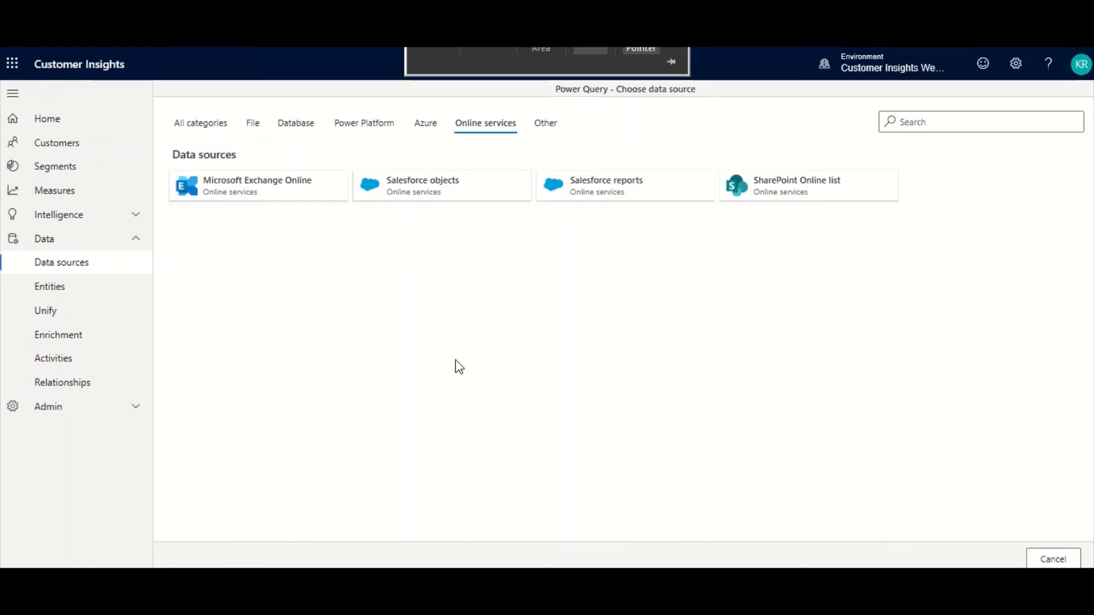
{"action": "left_click", "coordinate": [542, 127]}
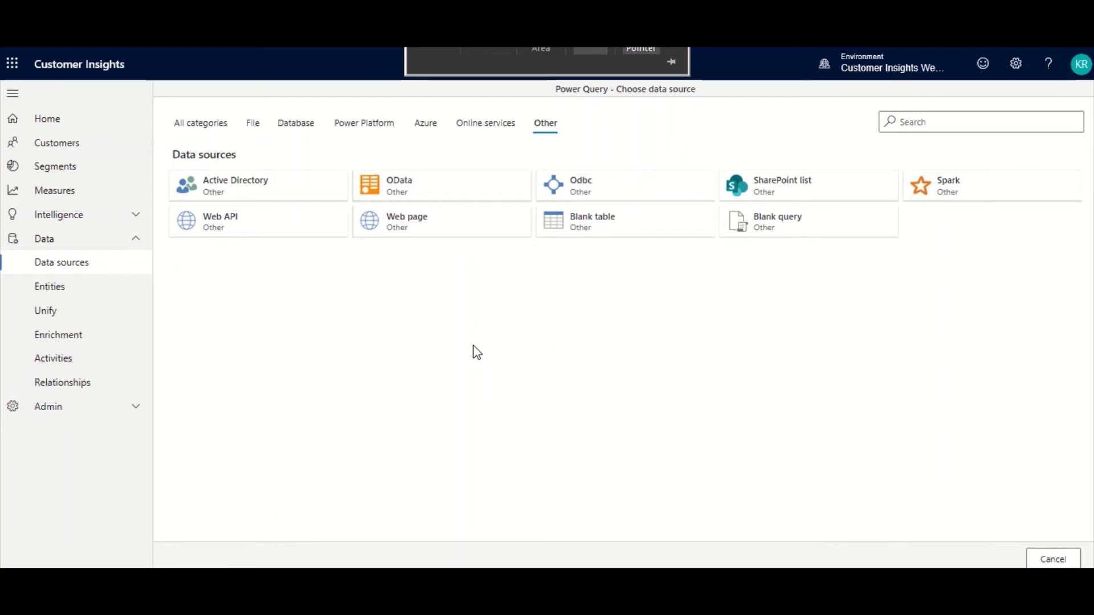
{"action": "left_click", "coordinate": [203, 126]}
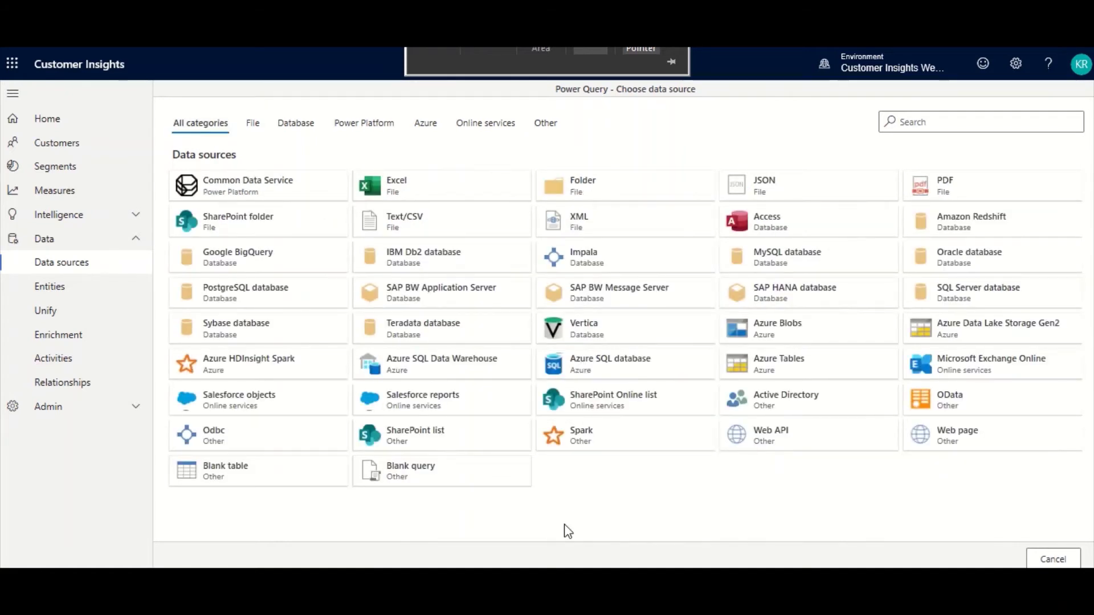
{"action": "left_click", "coordinate": [446, 230]}
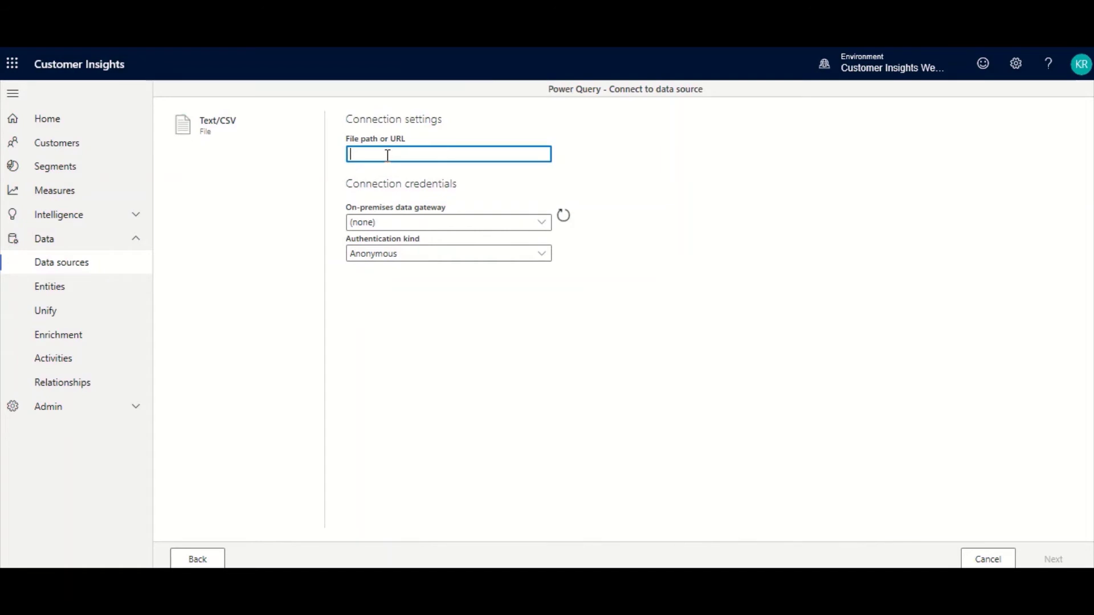
{"action": "type", "text": "https://aka.ms/ciadclasscontacts"}
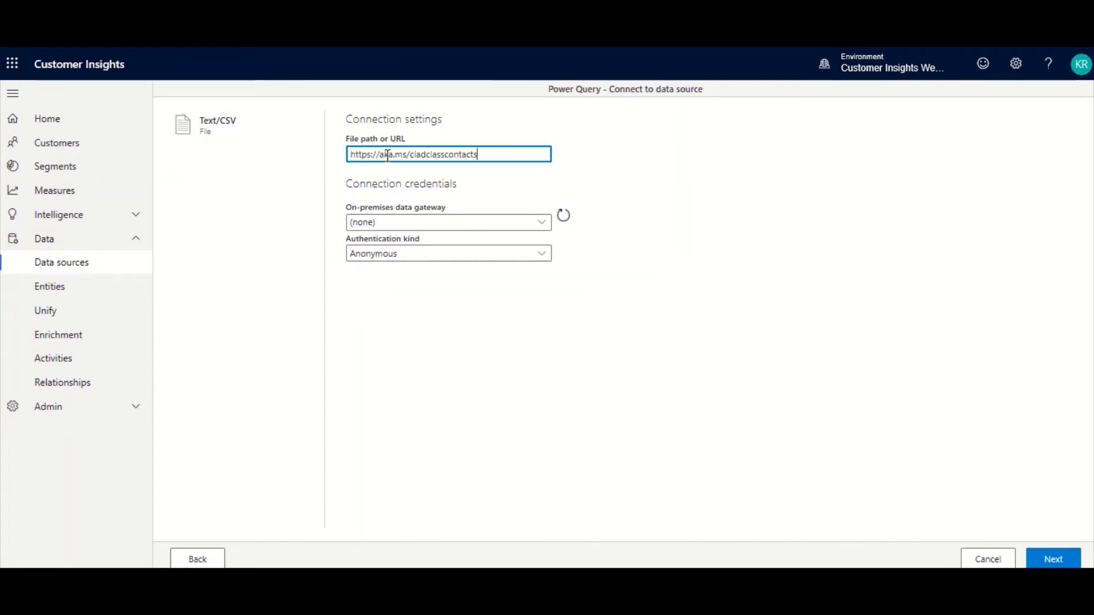
{"action": "left_click", "coordinate": [1054, 560]}
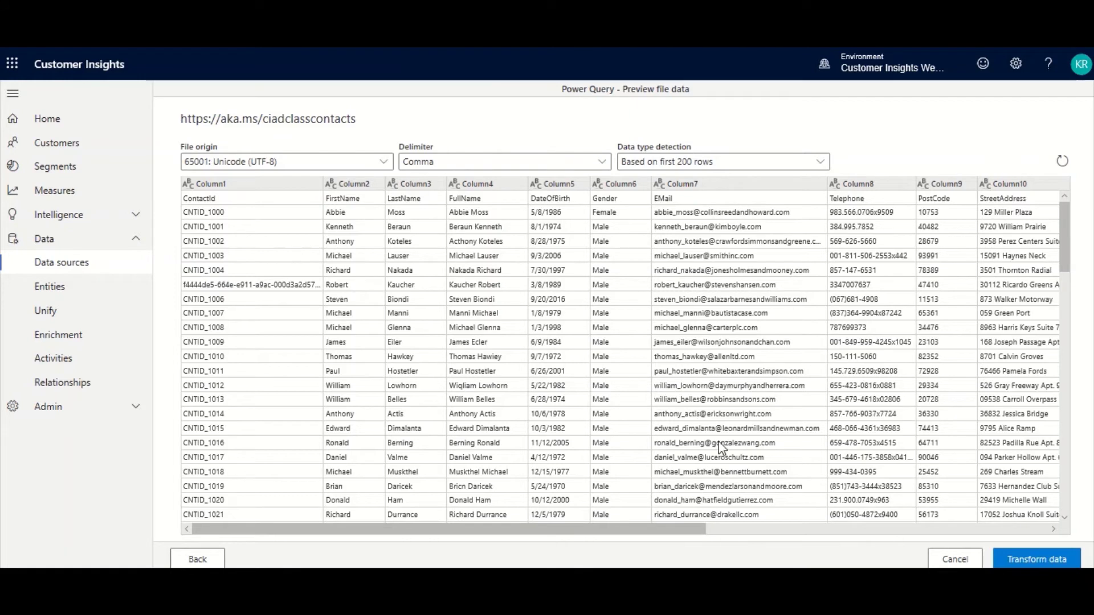
Bring the previewed file into the query editor for transformation and use its first row as headers.
{"action": "left_click", "coordinate": [1053, 561]}
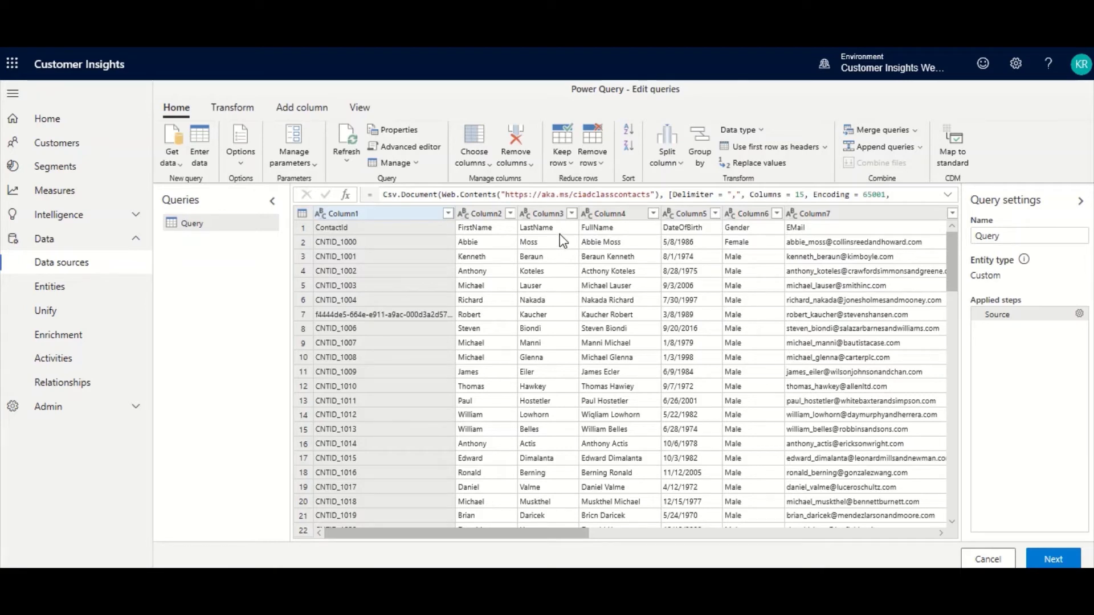
{"action": "left_click", "coordinate": [825, 149]}
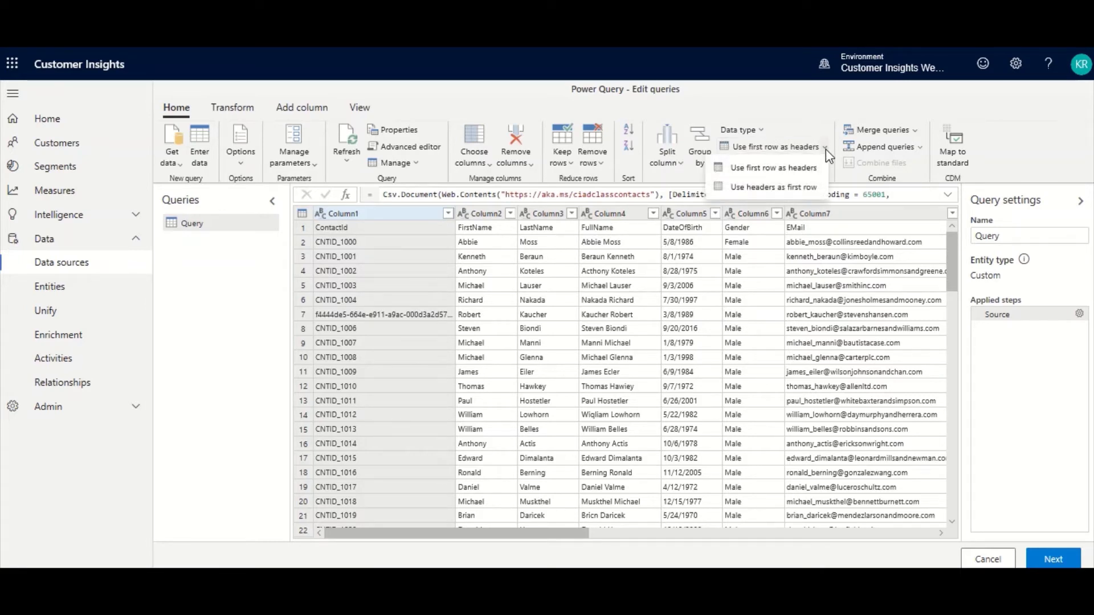
{"action": "left_click", "coordinate": [789, 168]}
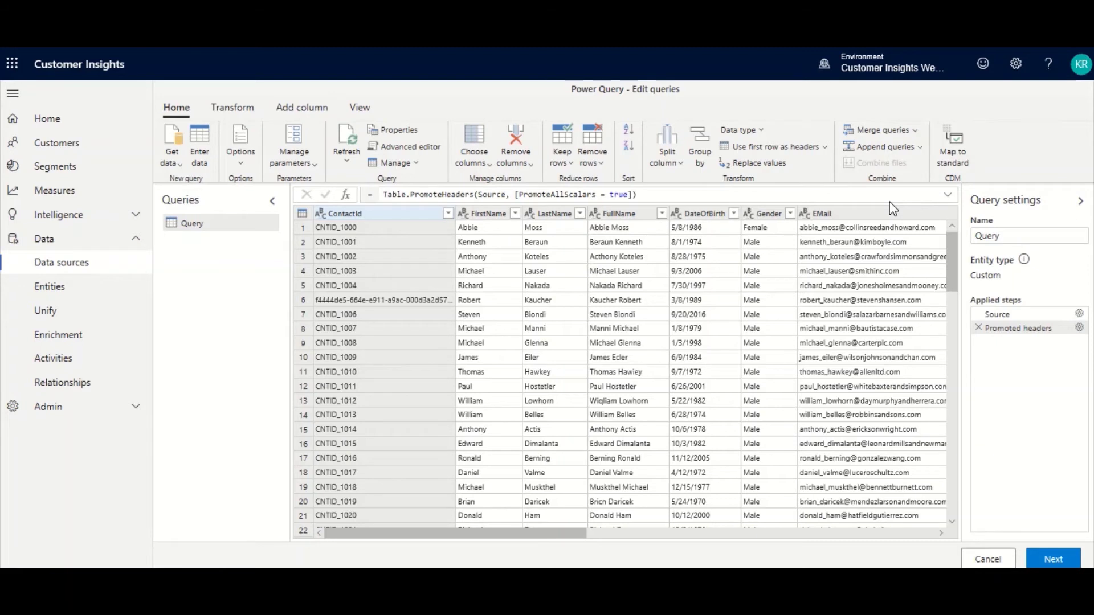
Set the DateOfBirth column's data type to Date/Time and the CreatedOn column's to Date/Time/Zone.
{"action": "left_click", "coordinate": [676, 214]}
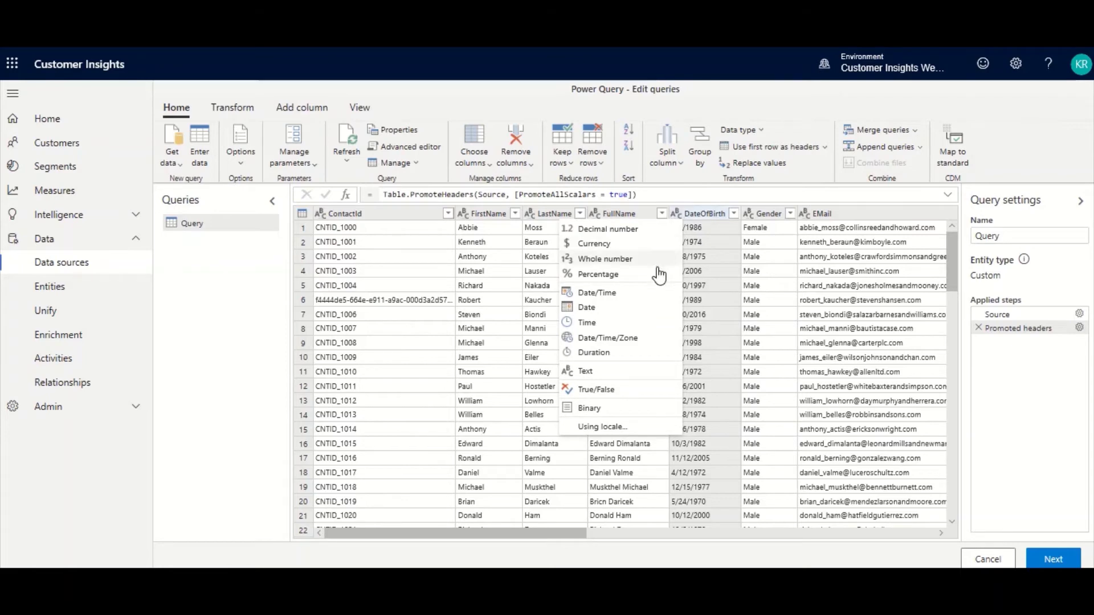
{"action": "left_click", "coordinate": [609, 293]}
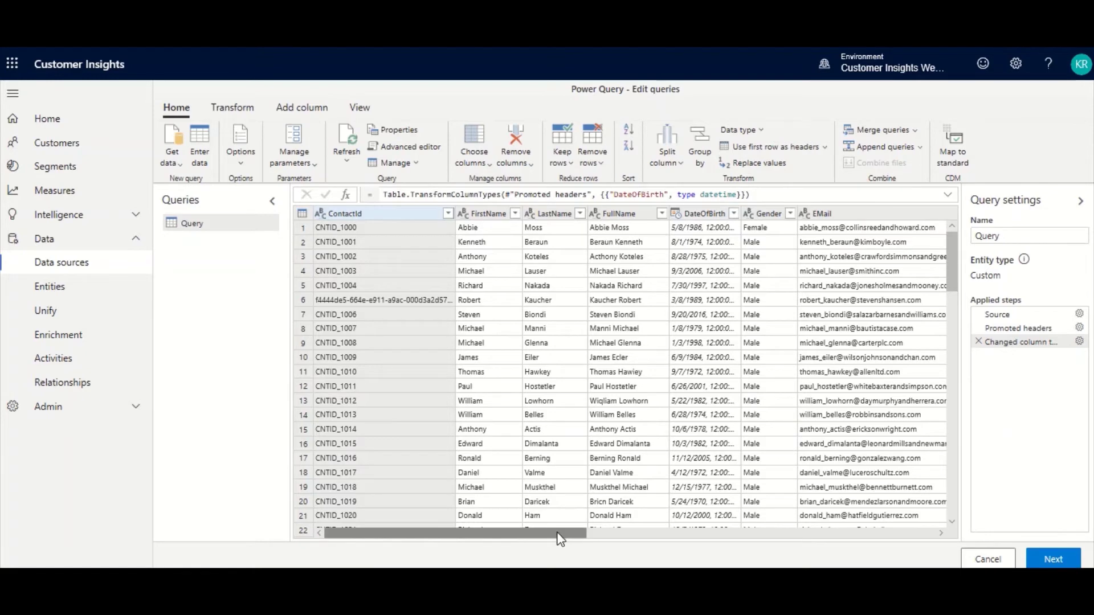
{"action": "left_click_drag", "start_coordinate": [560, 533], "coordinate": [851, 562]}
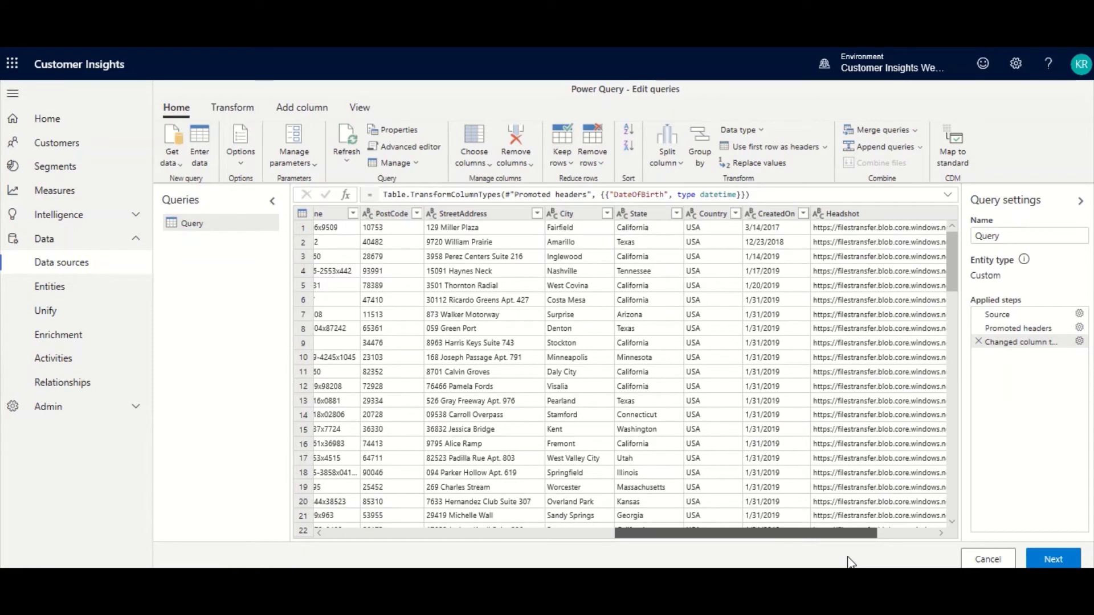
{"action": "left_click", "coordinate": [750, 215]}
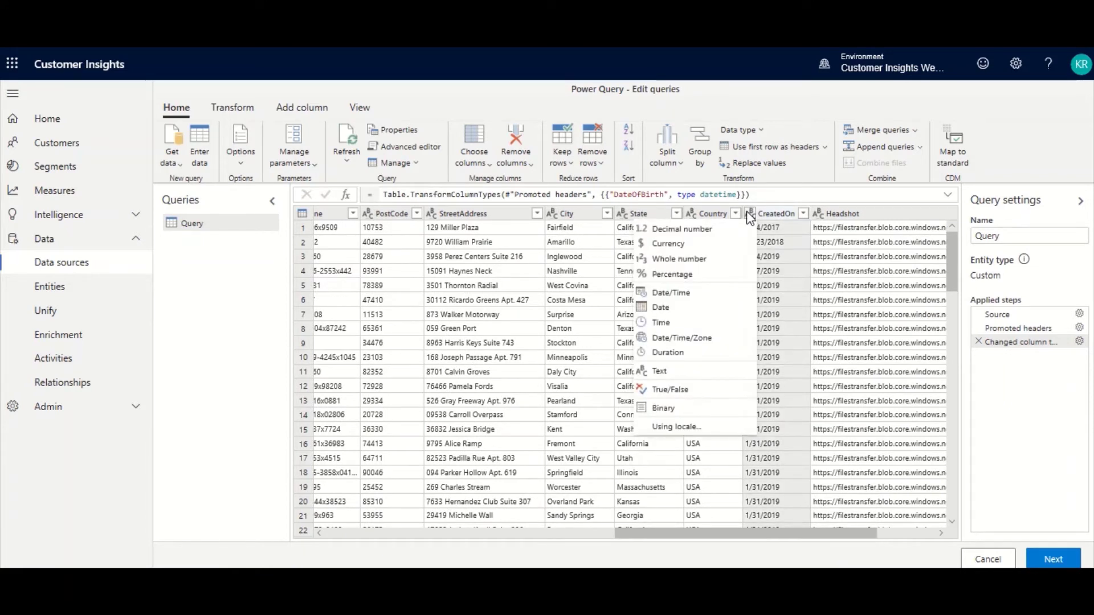
{"action": "left_click", "coordinate": [686, 337]}
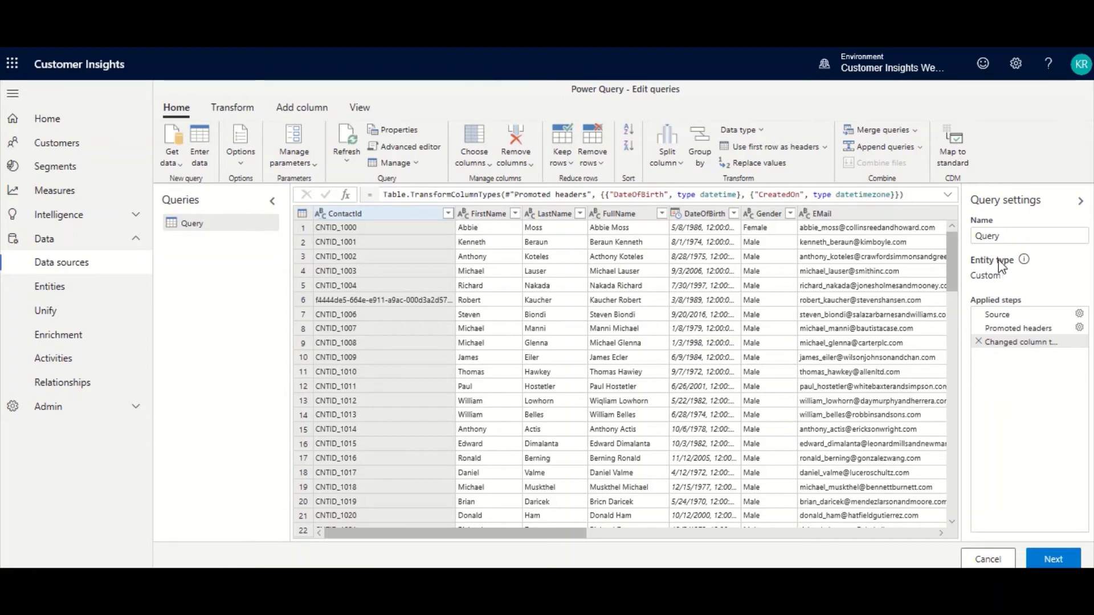
Rename the query as eCommerceContacts and save the data source.
{"action": "left_click_drag", "start_coordinate": [1008, 235], "coordinate": [967, 237]}
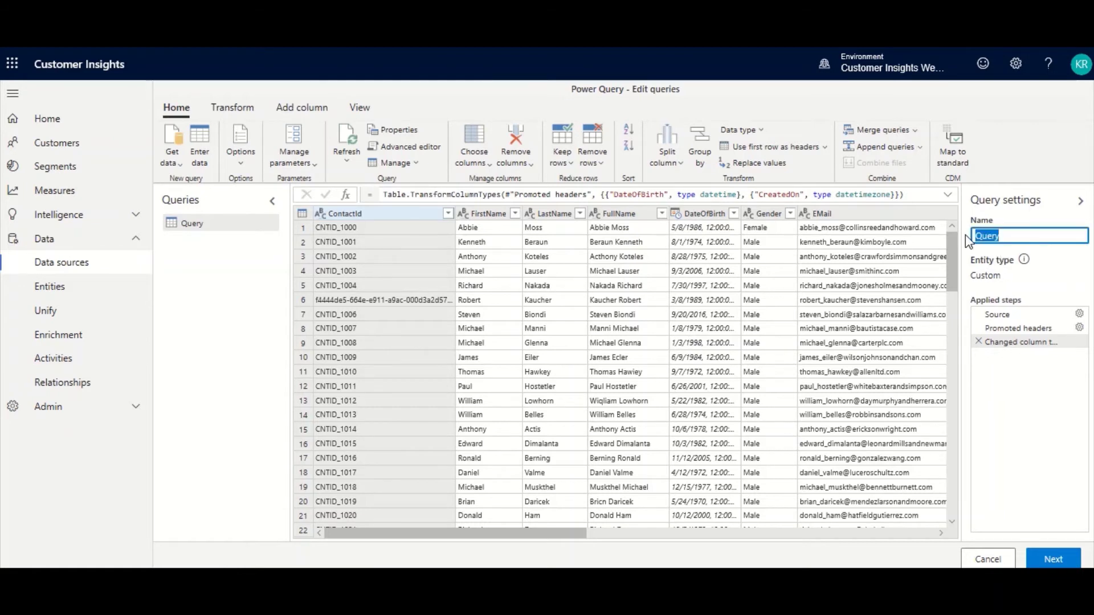
{"action": "type", "text": "eCommerceContacts"}
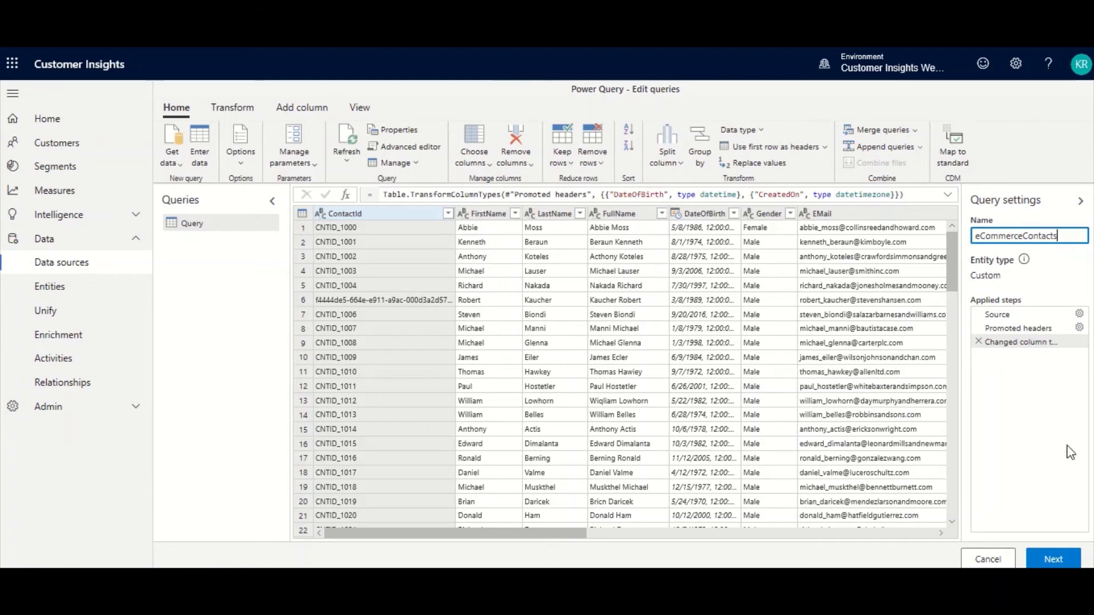
{"action": "left_click", "coordinate": [984, 444]}
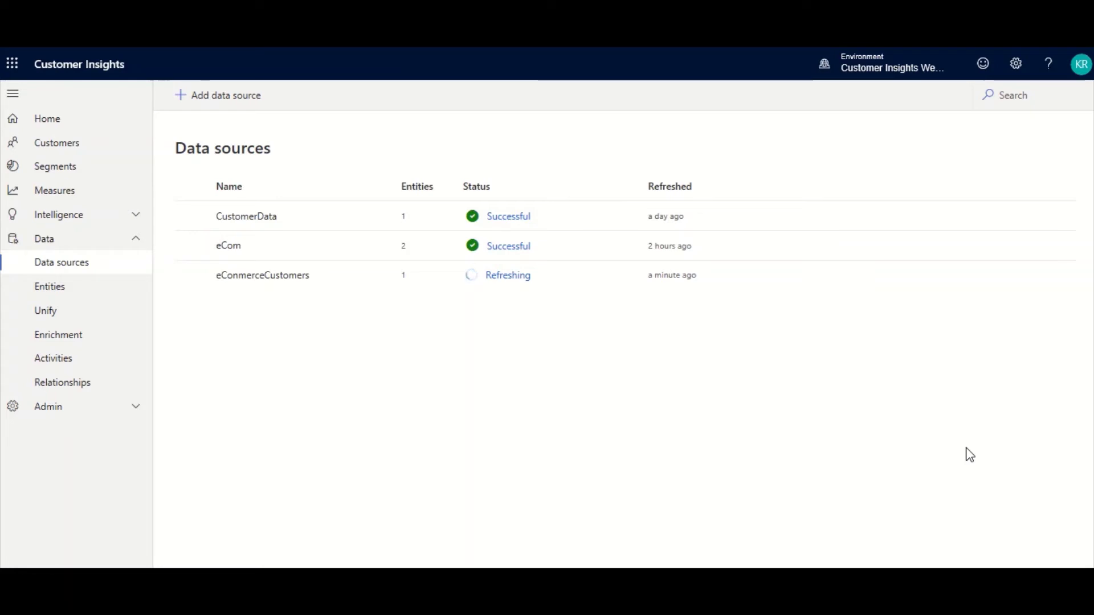
Reopen the eConmerceCustomers data source for editing to view its query.
{"action": "mouse_move", "coordinate": [272, 223]}
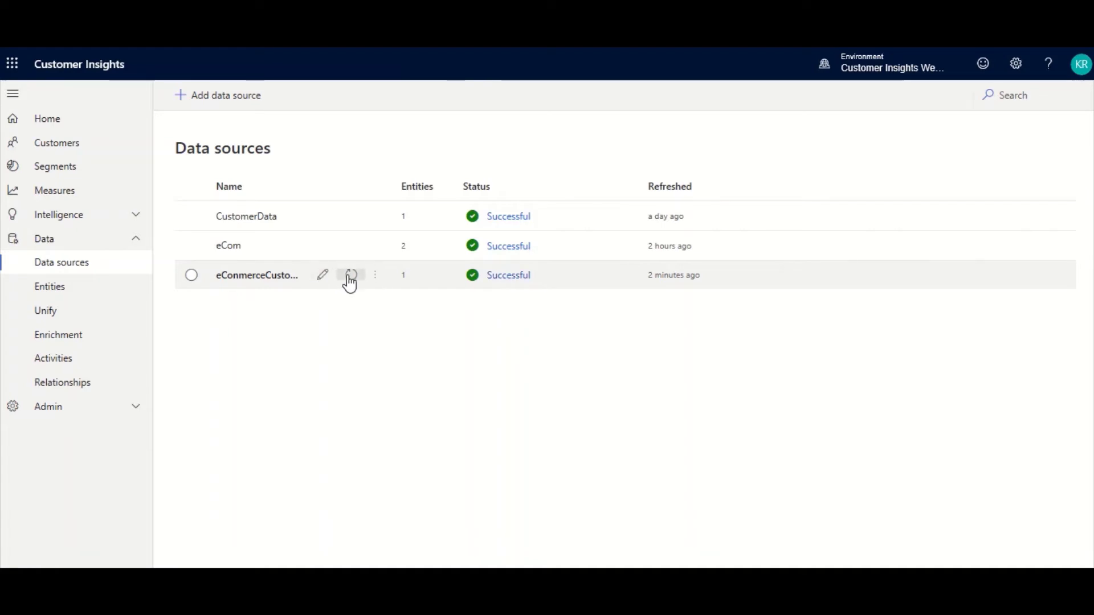
{"action": "left_click", "coordinate": [323, 276]}
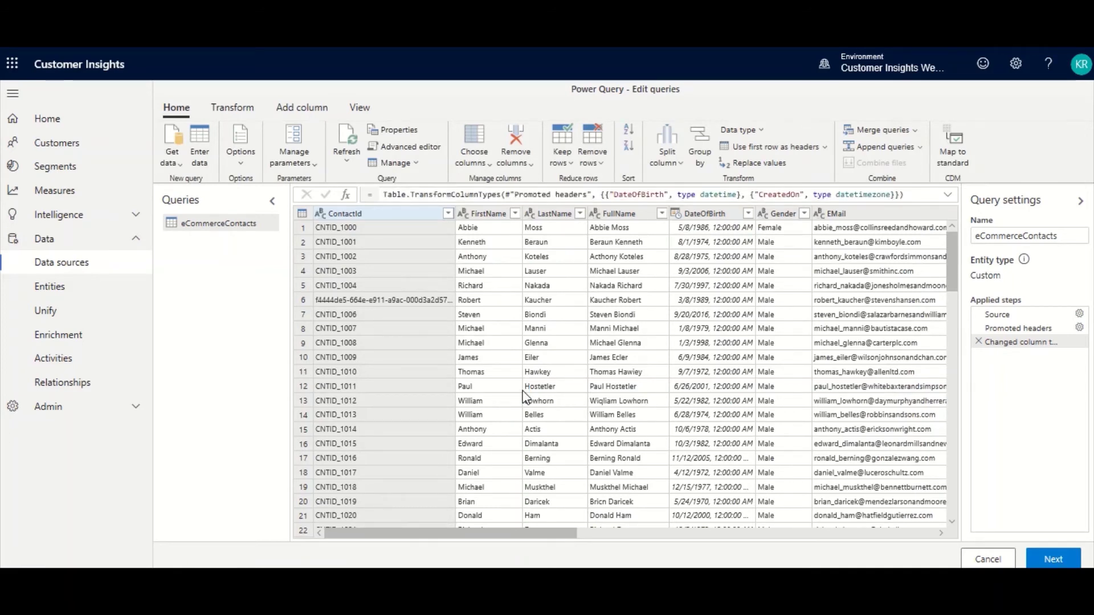
{"action": "key", "text": "super"}
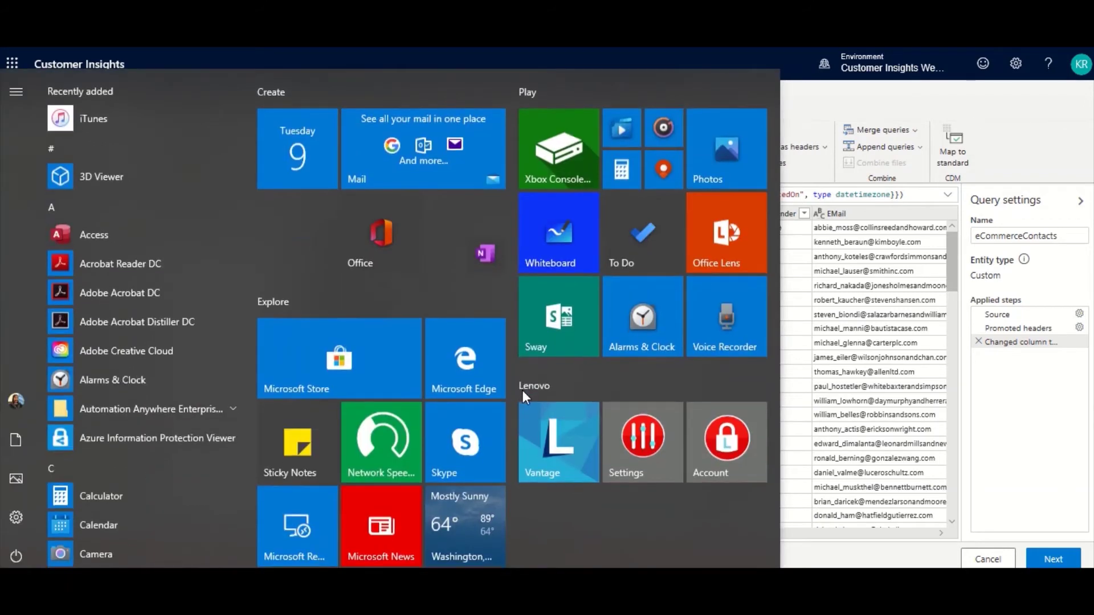
{"action": "left_click", "coordinate": [1015, 150]}
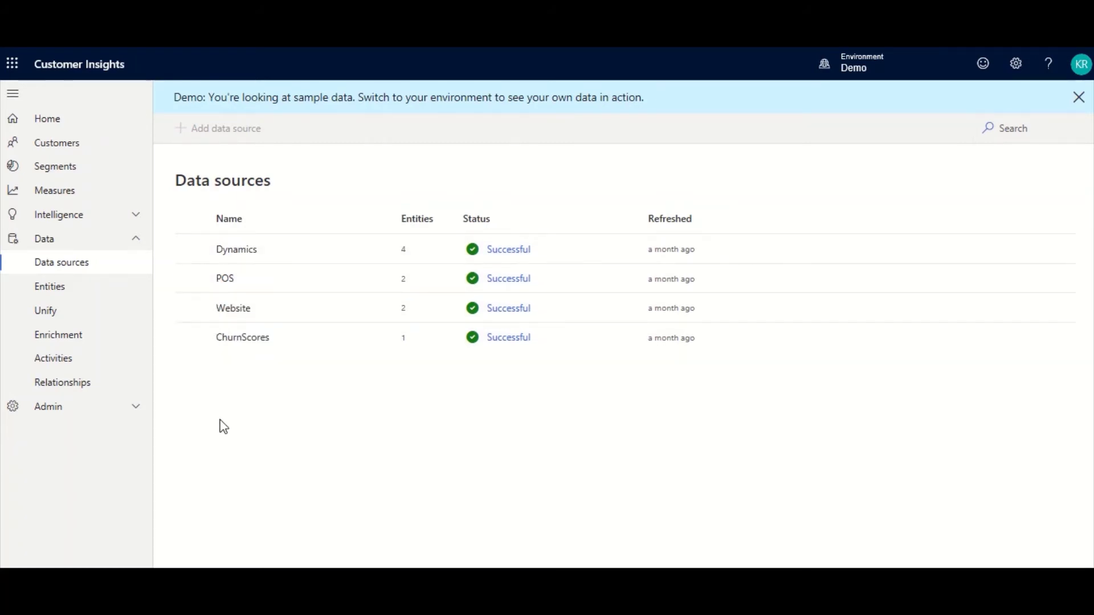
Examine the Unify field mappings and primary keys of the Contacts, POS Customers and WebsiteUsers entities in the Demo environment.
{"action": "left_click", "coordinate": [49, 319]}
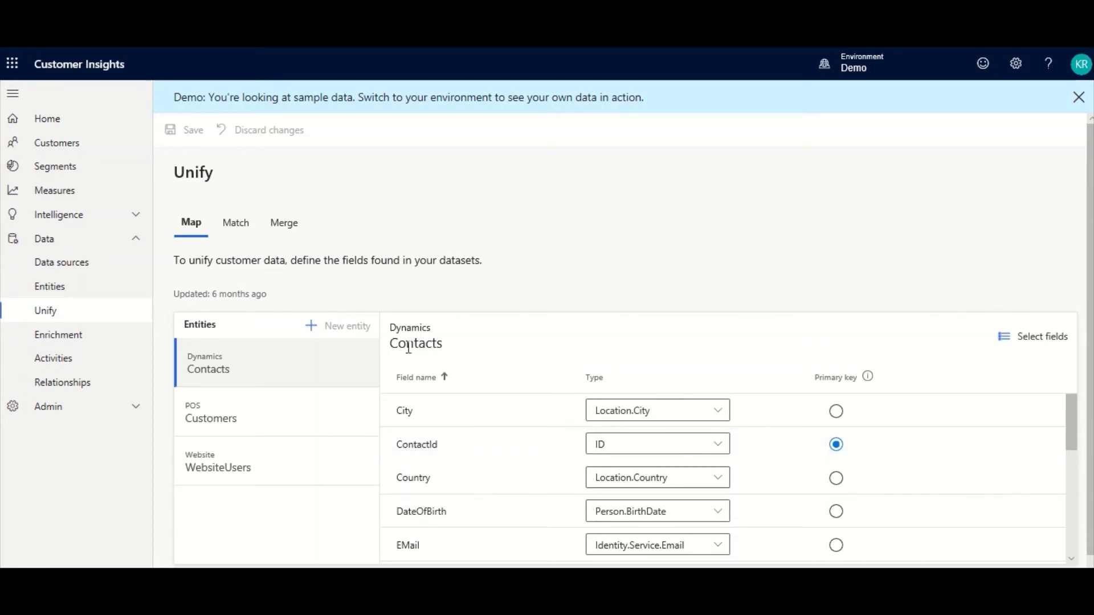
{"action": "left_click", "coordinate": [227, 424]}
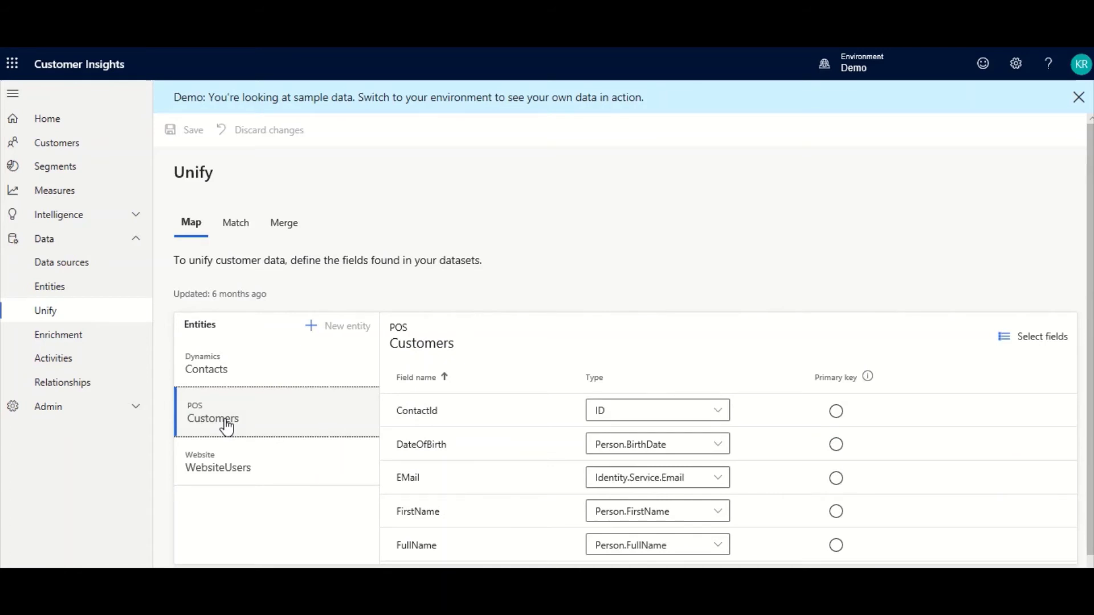
{"action": "scroll", "coordinate": [822, 481], "scroll_direction": "down", "scroll_amount": 3}
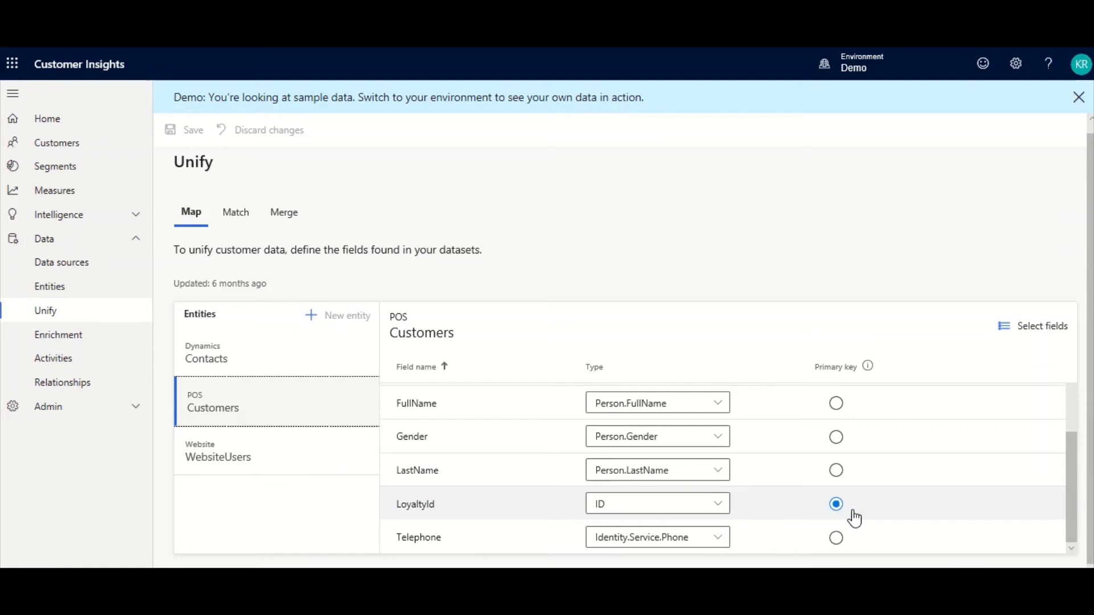
{"action": "left_click", "coordinate": [288, 463]}
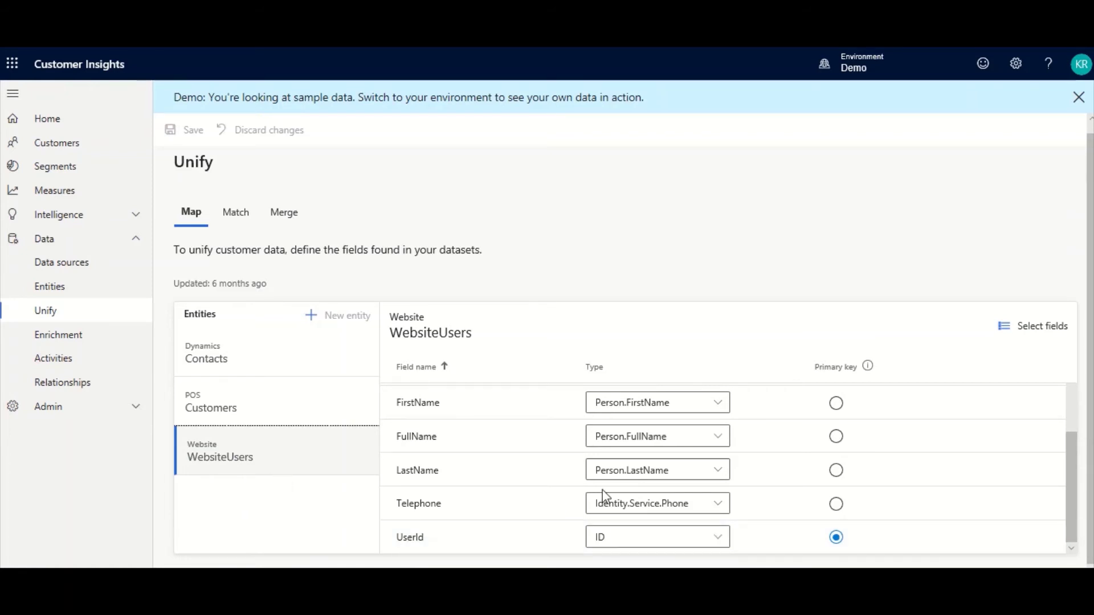
Check the semantic types offered for the Country field of the WebsiteUsers entity, leaving its mapping as Location.Country.
{"action": "scroll", "coordinate": [596, 489], "scroll_direction": "up", "scroll_amount": 3}
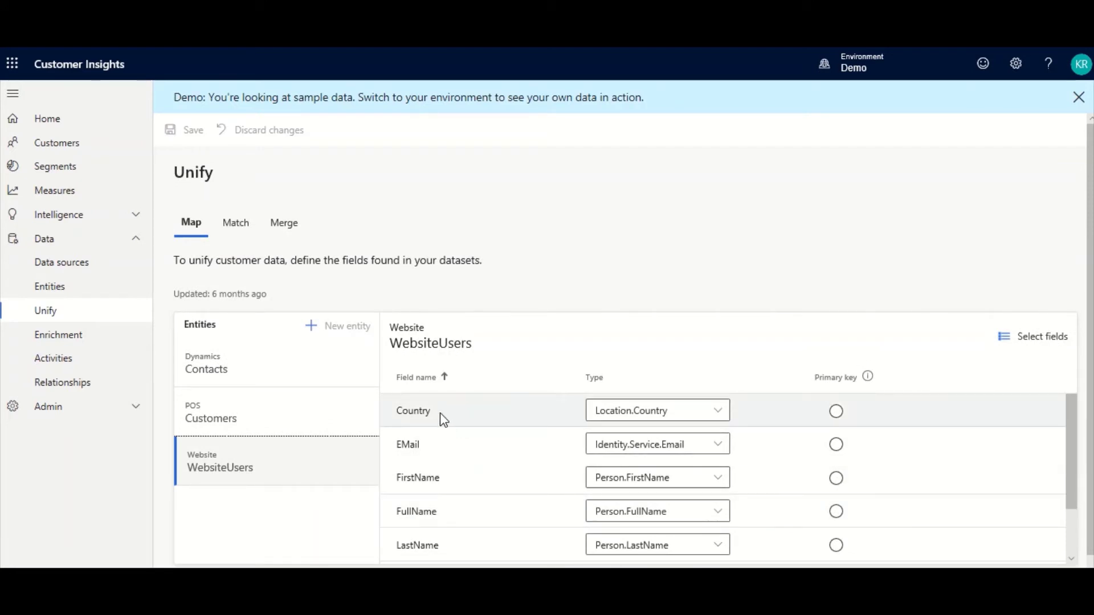
{"action": "left_click", "coordinate": [719, 414]}
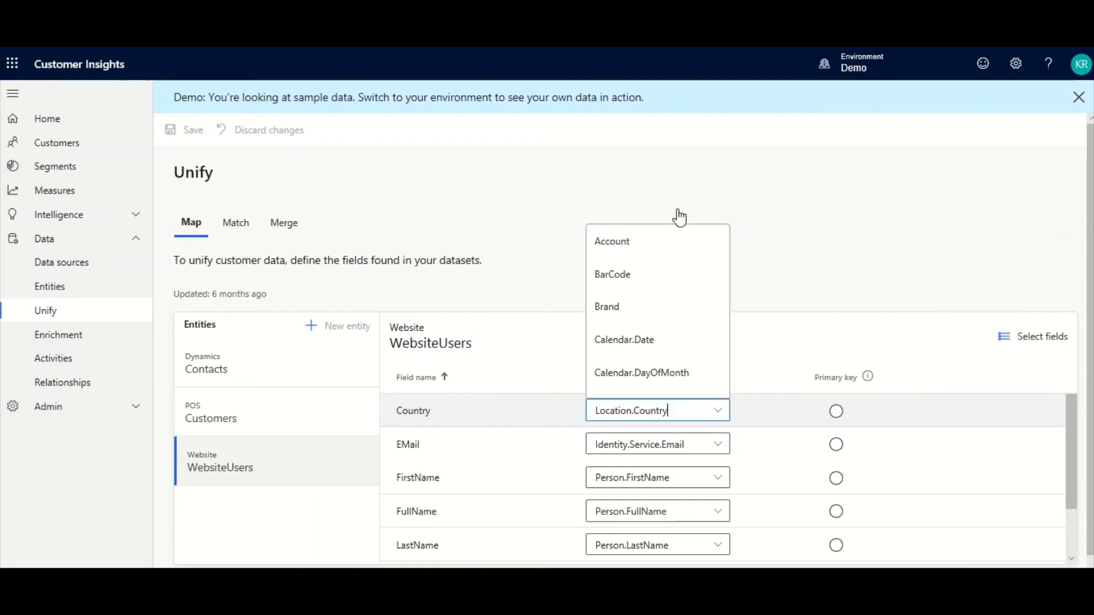
{"action": "left_click", "coordinate": [493, 355]}
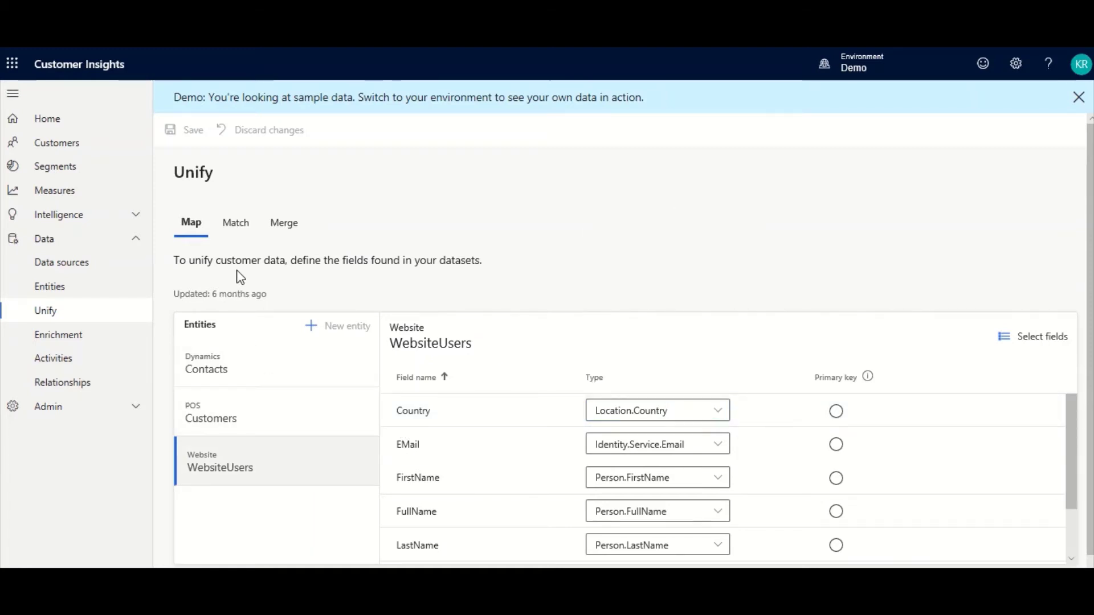
Review the Match stage's match order and examine the last run results across the Contacts, POS Customers and WebsiteUsers columns.
{"action": "left_click", "coordinate": [235, 224]}
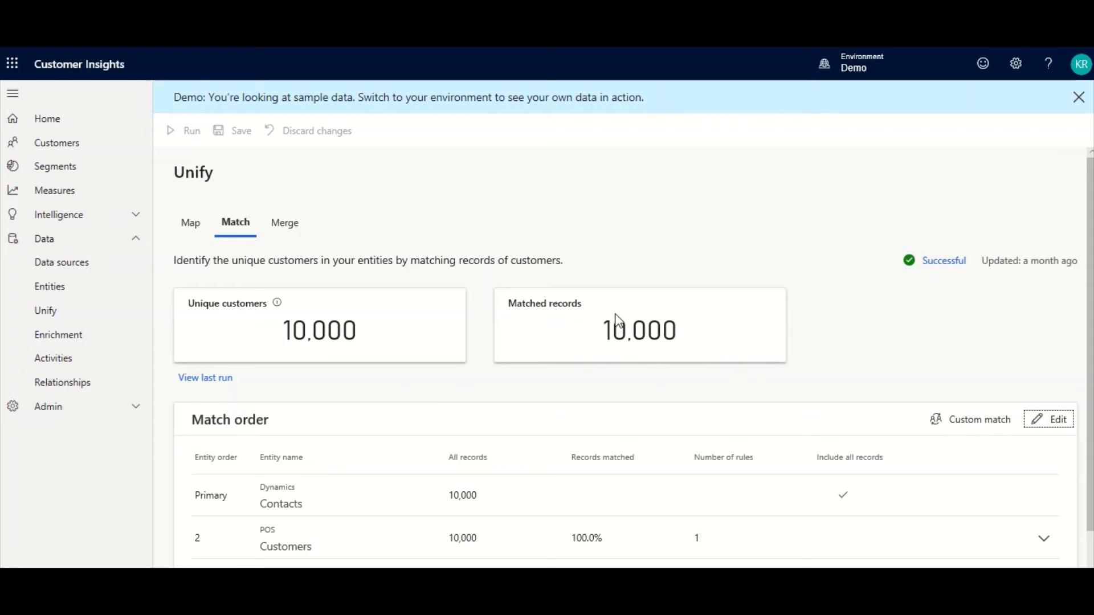
{"action": "scroll", "coordinate": [467, 395], "scroll_direction": "down", "scroll_amount": 1}
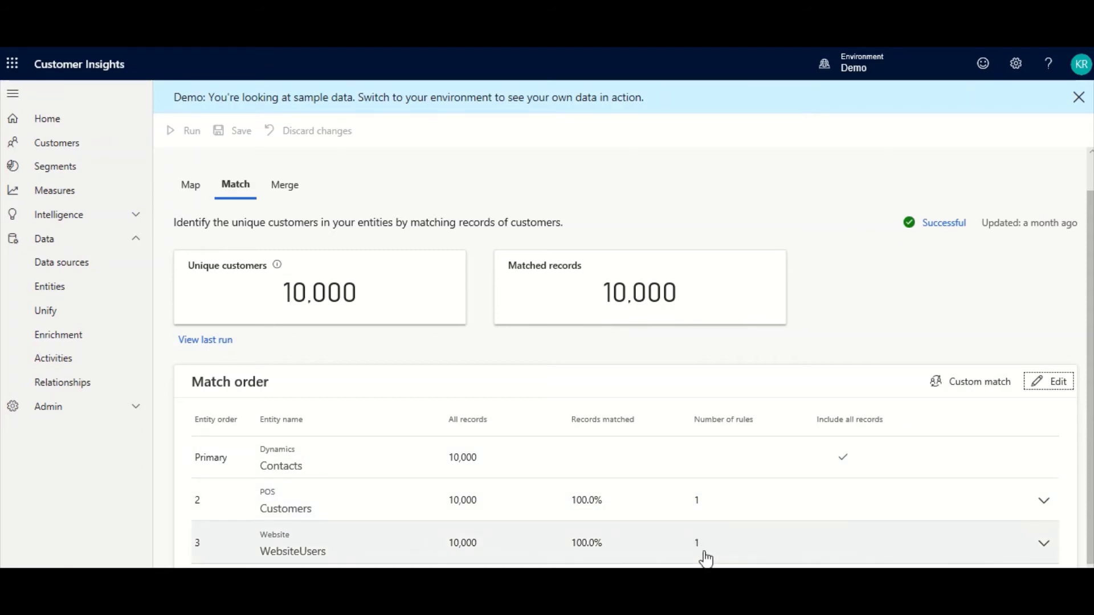
{"action": "left_click", "coordinate": [190, 340]}
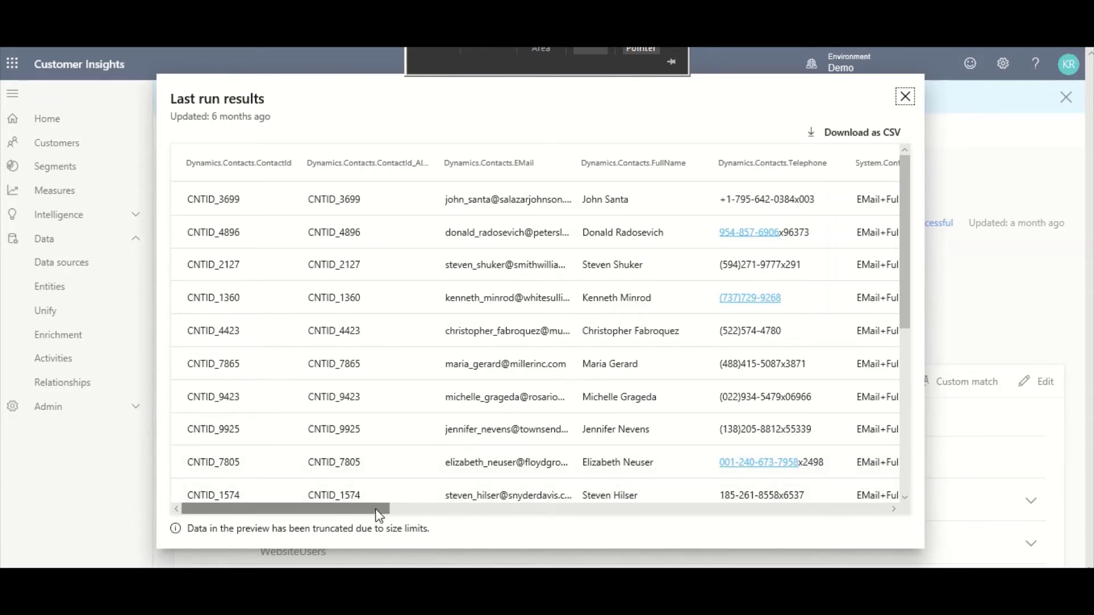
{"action": "left_click_drag", "start_coordinate": [378, 515], "coordinate": [503, 518]}
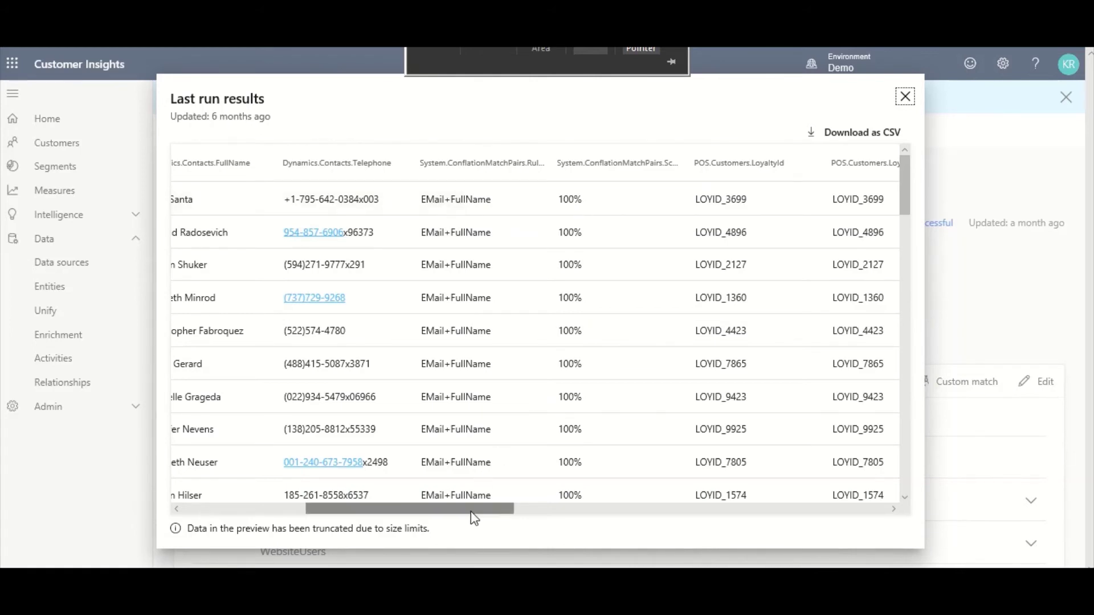
{"action": "left_click_drag", "start_coordinate": [471, 514], "coordinate": [595, 527]}
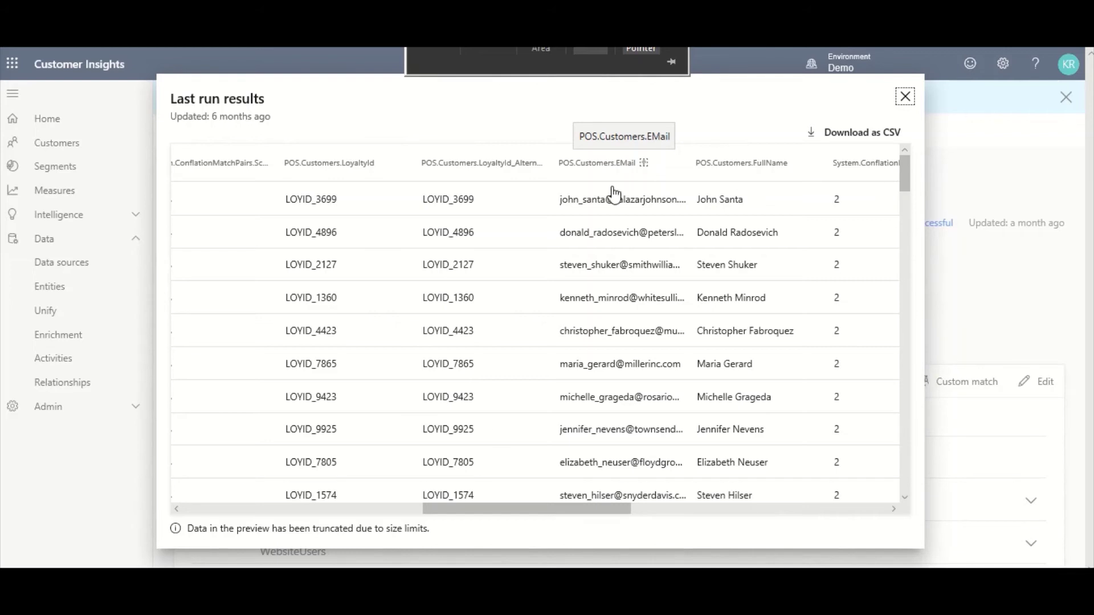
{"action": "left_click_drag", "start_coordinate": [552, 517], "coordinate": [643, 538]}
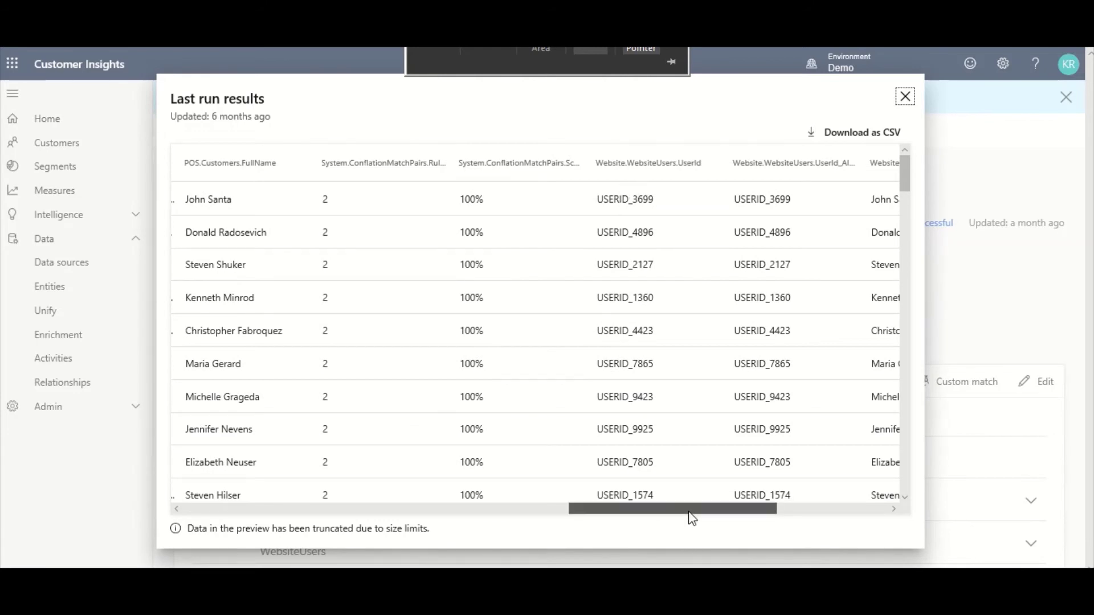
{"action": "left_click_drag", "start_coordinate": [688, 520], "coordinate": [767, 515]}
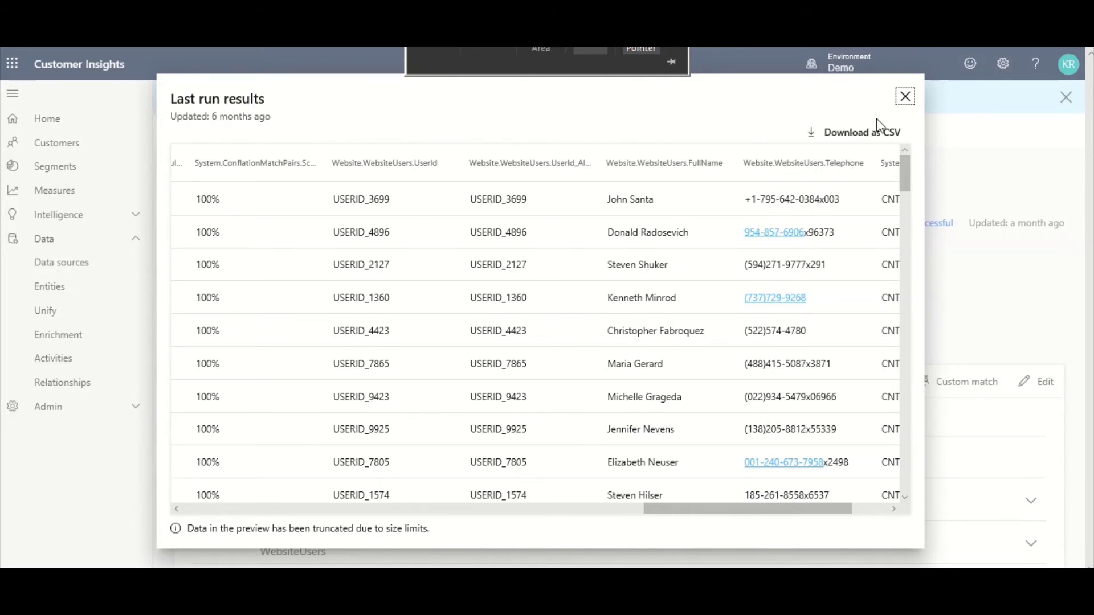
{"action": "left_click", "coordinate": [907, 100]}
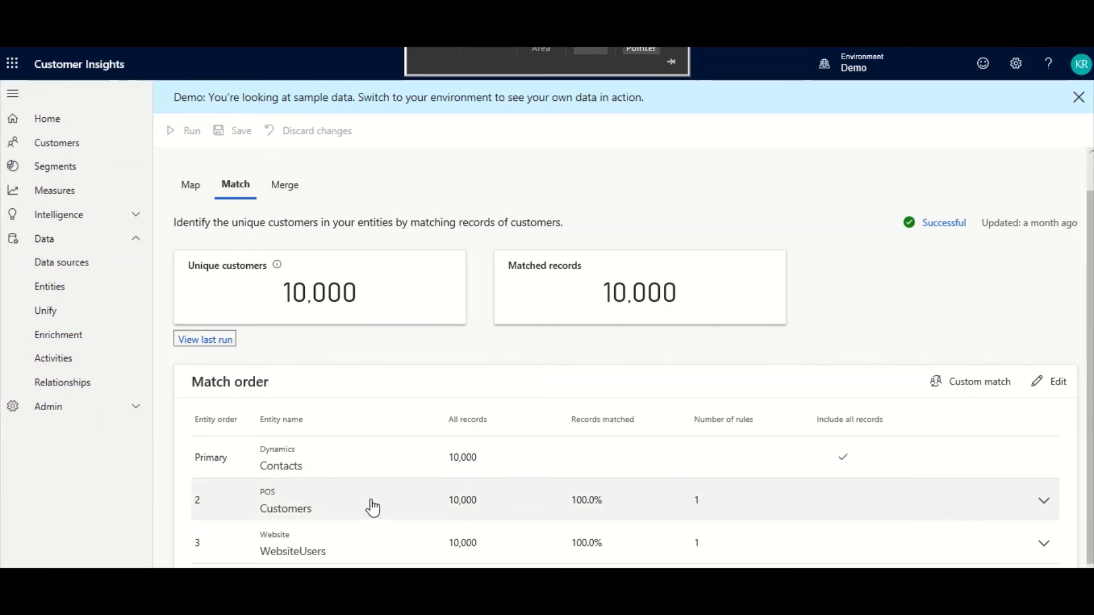
Expand the match rules of the POS Customers entity and preview the records matched by the EMail+FullName rule.
{"action": "left_click", "coordinate": [1044, 502]}
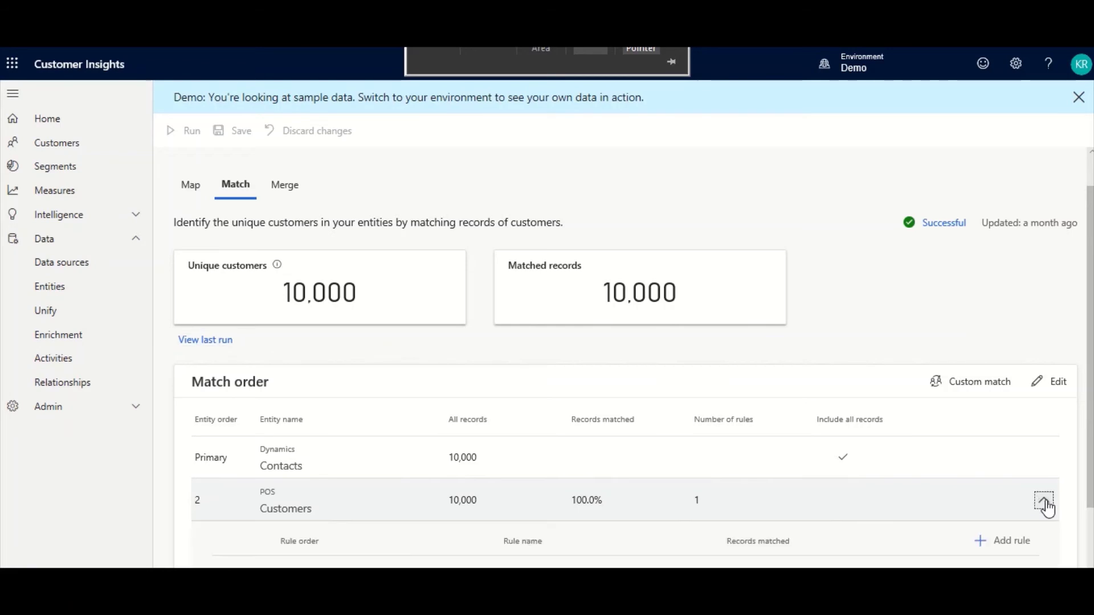
{"action": "scroll", "coordinate": [969, 504], "scroll_direction": "down", "scroll_amount": 1}
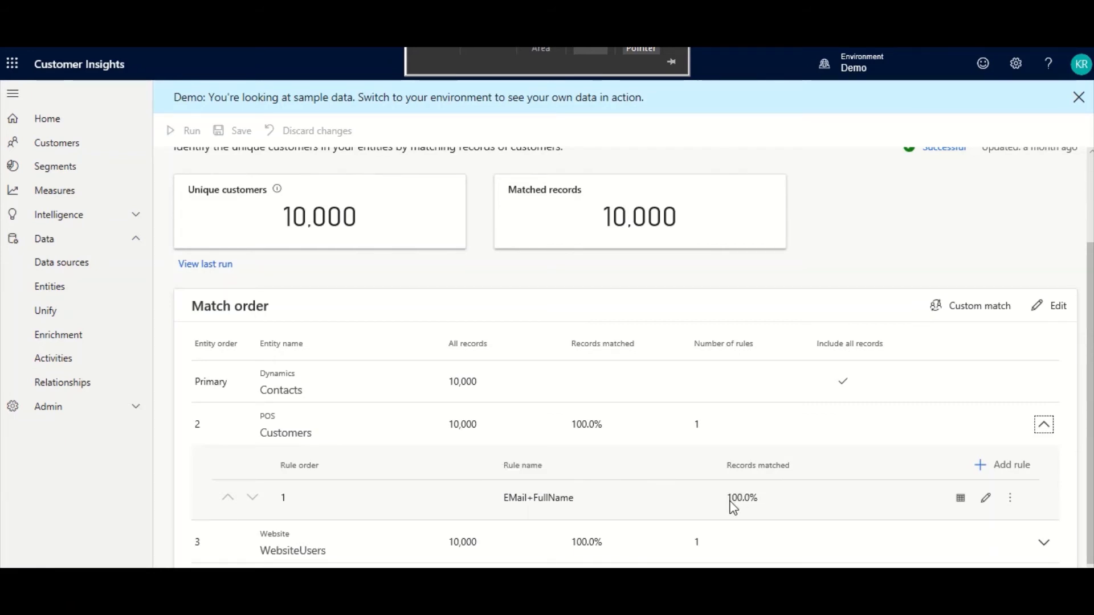
{"action": "left_click", "coordinate": [960, 499]}
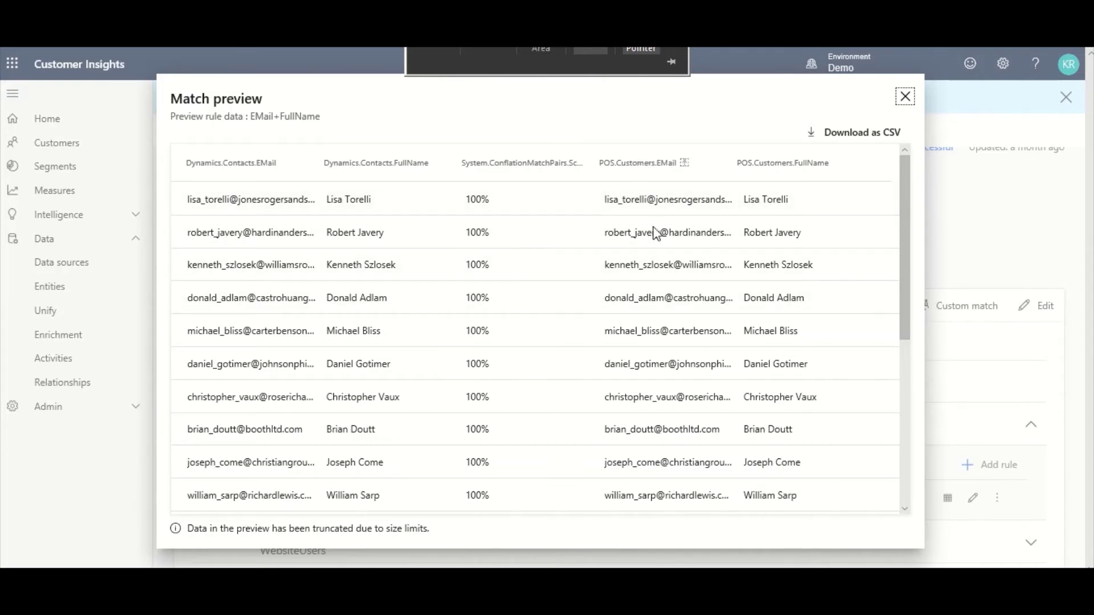
{"action": "left_click", "coordinate": [905, 97]}
Open the EMail+FullName rule for editing and examine the fields, normalization and precision of its two conditions.
{"action": "left_click", "coordinate": [986, 499]}
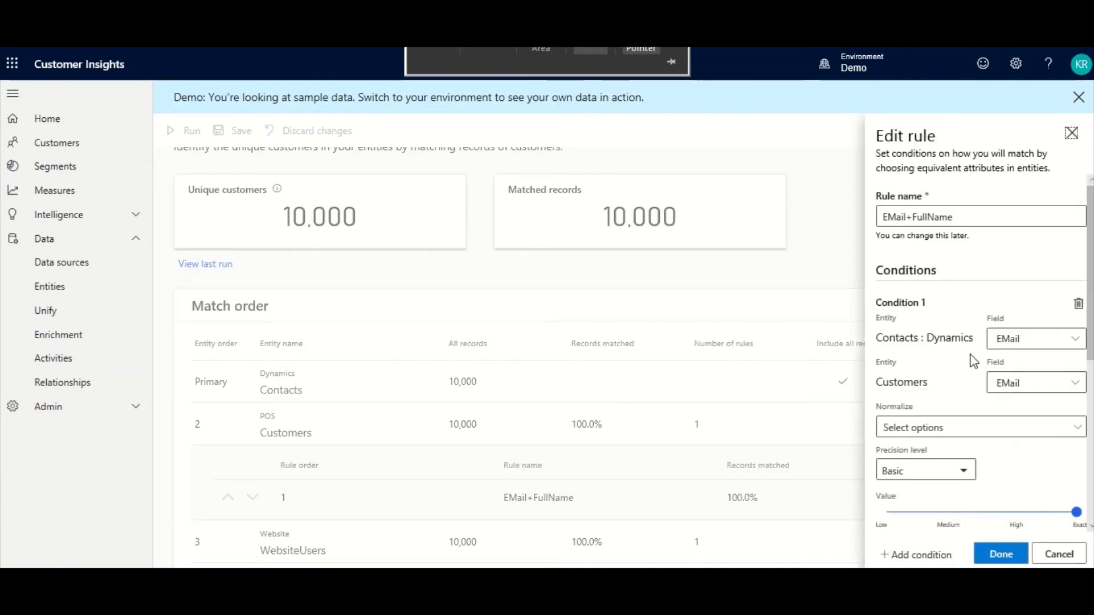
{"action": "scroll", "coordinate": [947, 429], "scroll_direction": "down", "scroll_amount": 1}
{"action": "scroll", "coordinate": [948, 425], "scroll_direction": "up", "scroll_amount": 1}
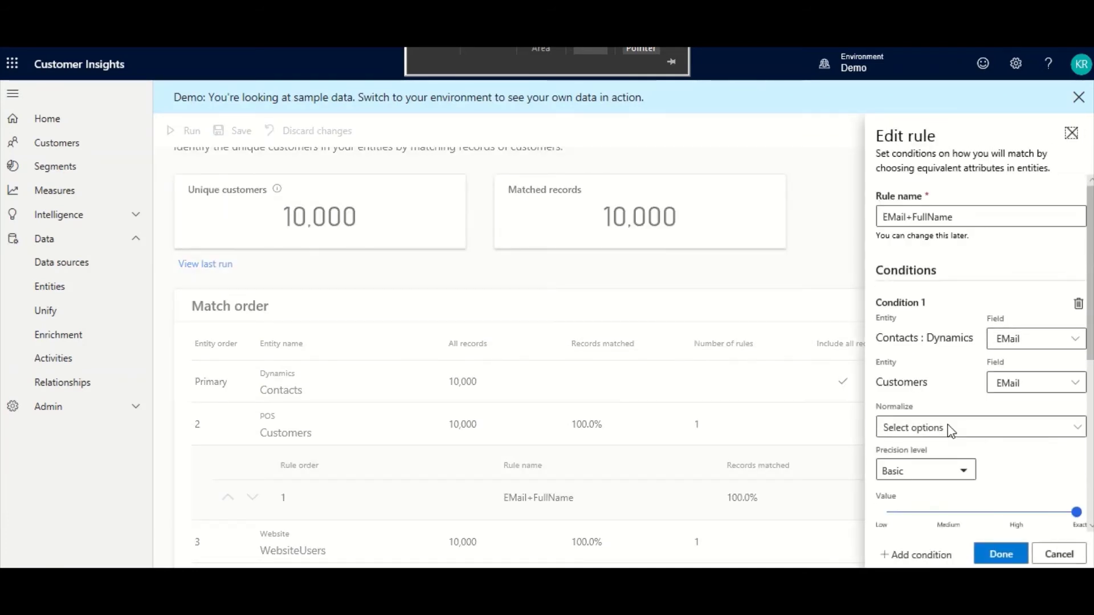
{"action": "scroll", "coordinate": [927, 393], "scroll_direction": "down", "scroll_amount": 5}
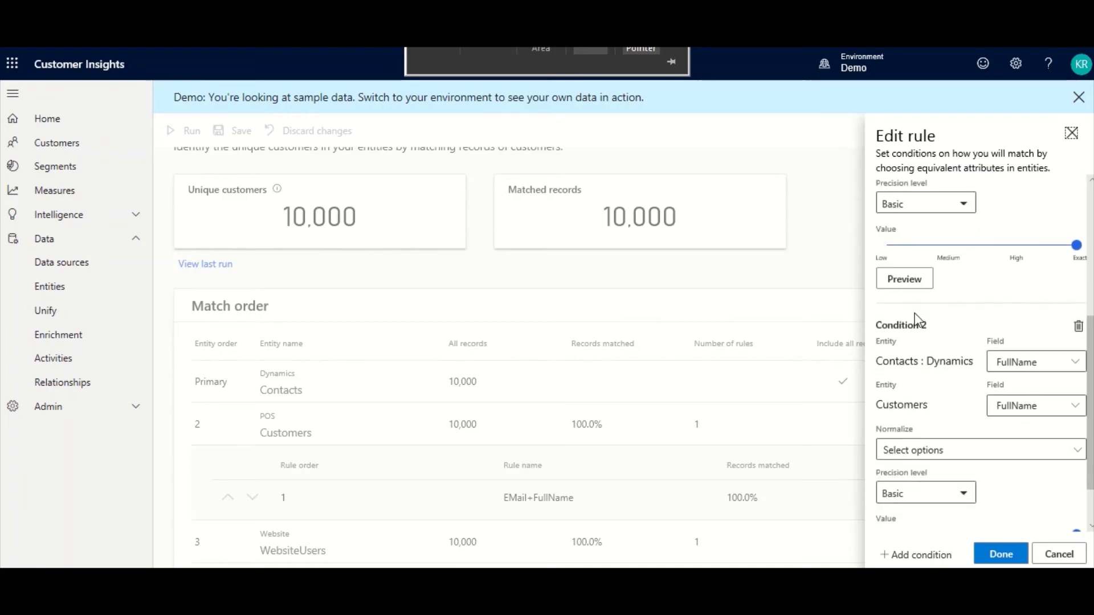
{"action": "scroll", "coordinate": [927, 393], "scroll_direction": "down", "scroll_amount": 2}
{"action": "scroll", "coordinate": [934, 404], "scroll_direction": "up", "scroll_amount": 8}
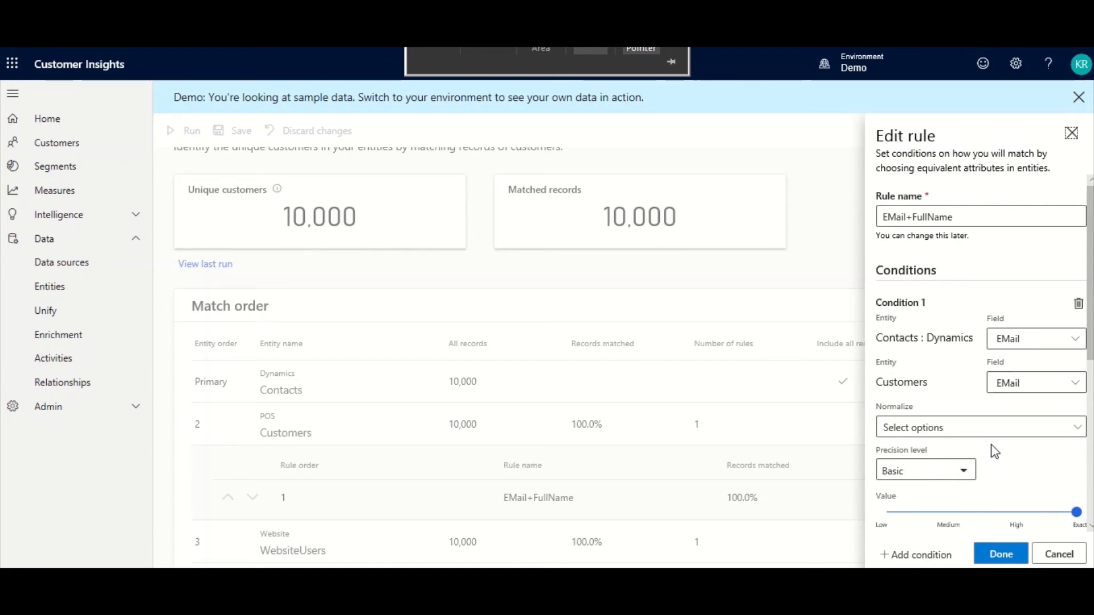
{"action": "scroll", "coordinate": [995, 451], "scroll_direction": "down", "scroll_amount": 2}
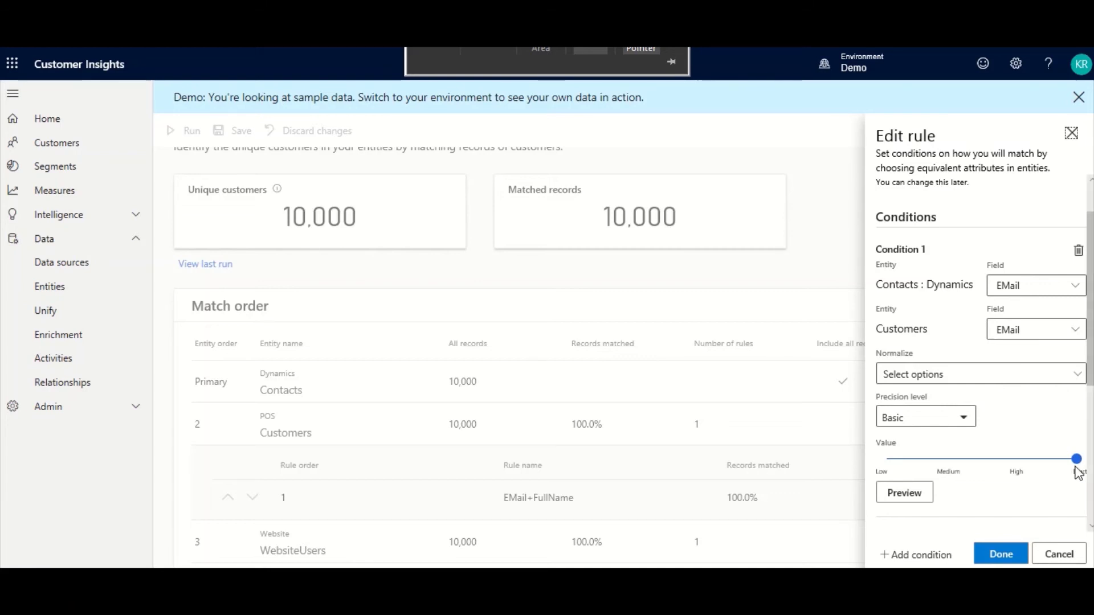
Preview the matches for Condition 1, which compares EMail in Contacts and POS Customers, and look through the records.
{"action": "left_click", "coordinate": [906, 493]}
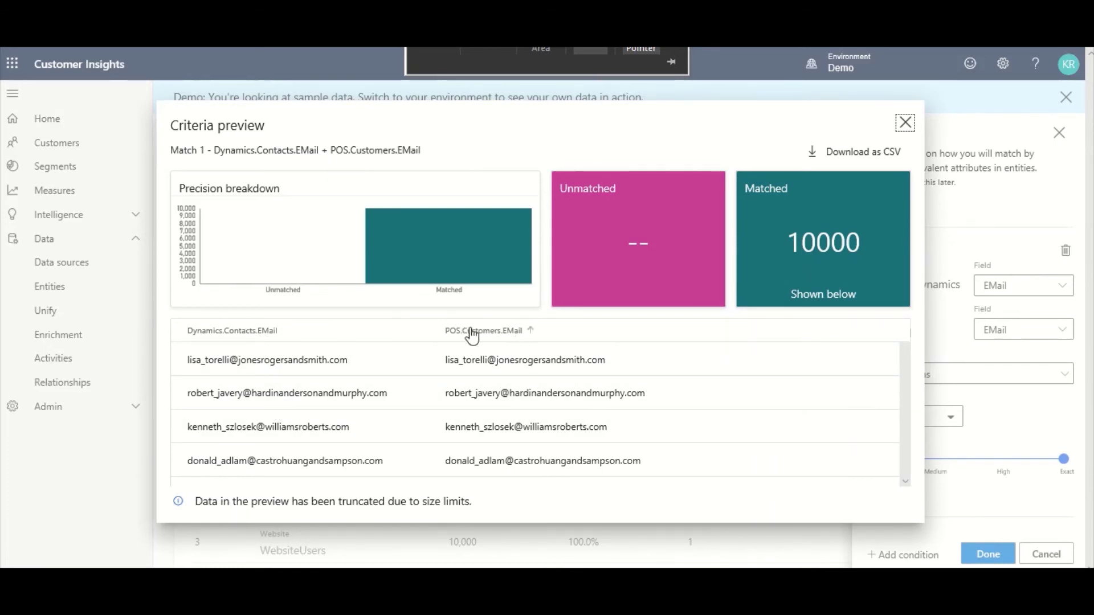
{"action": "scroll", "coordinate": [526, 414], "scroll_direction": "down", "scroll_amount": 1}
{"action": "scroll", "coordinate": [527, 418], "scroll_direction": "down", "scroll_amount": 6}
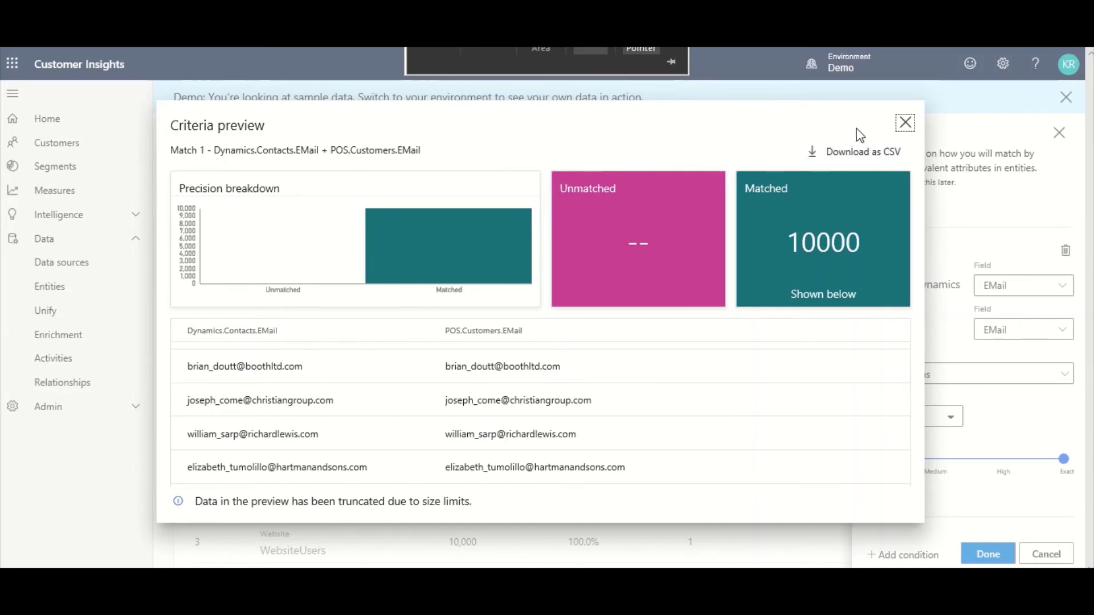
{"action": "left_click", "coordinate": [906, 122]}
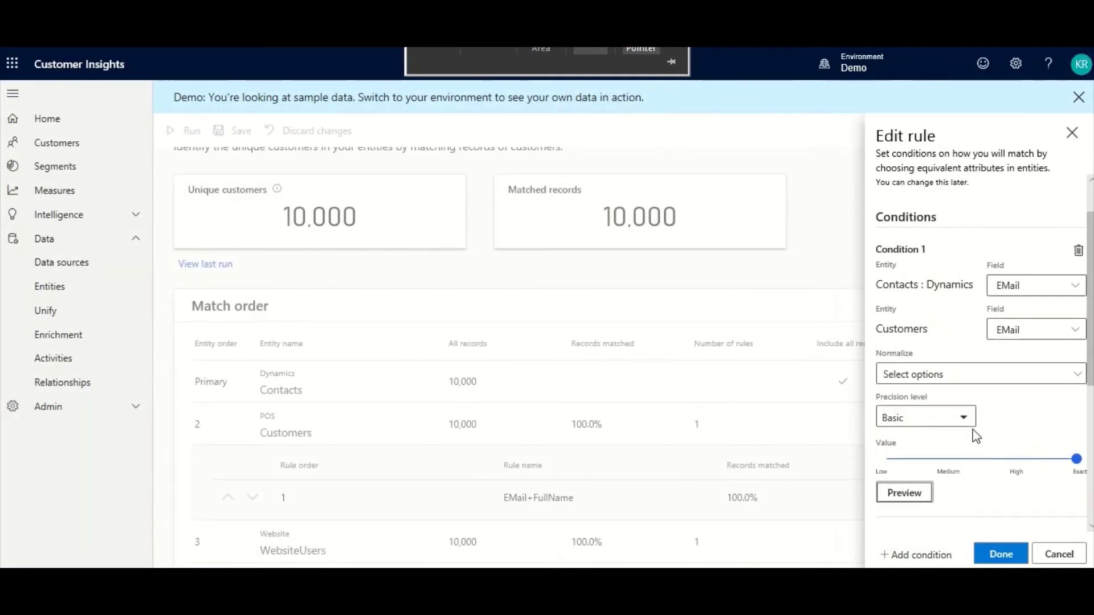
Preview the matches for the FullName condition of the EMail+FullName rule, and leave the rule without changes.
{"action": "scroll", "coordinate": [992, 514], "scroll_direction": "down", "scroll_amount": 5}
{"action": "scroll", "coordinate": [992, 513], "scroll_direction": "down", "scroll_amount": 2}
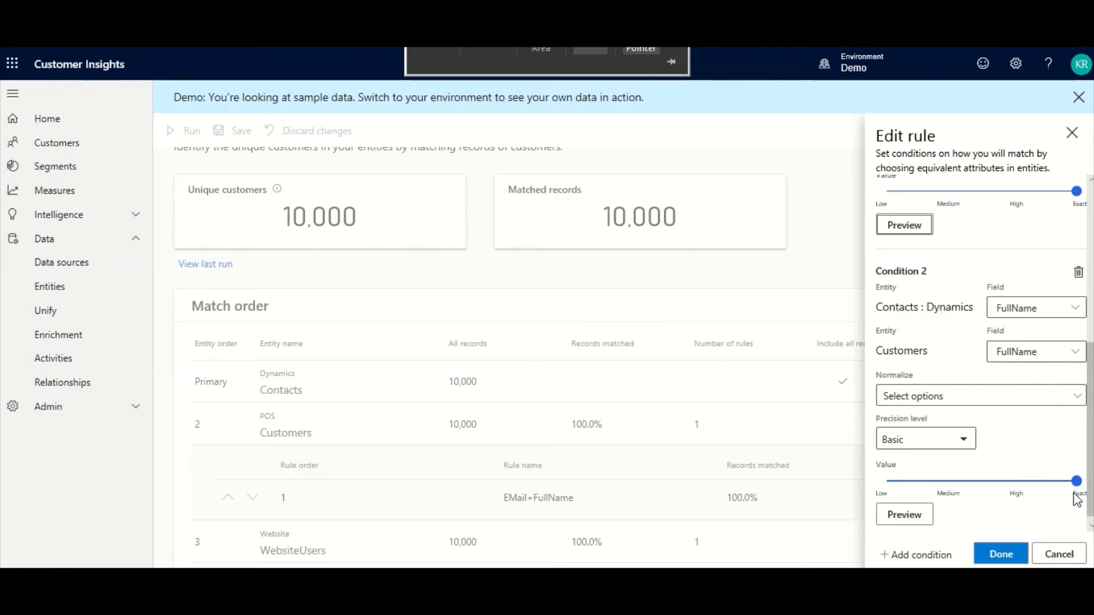
{"action": "left_click", "coordinate": [904, 515]}
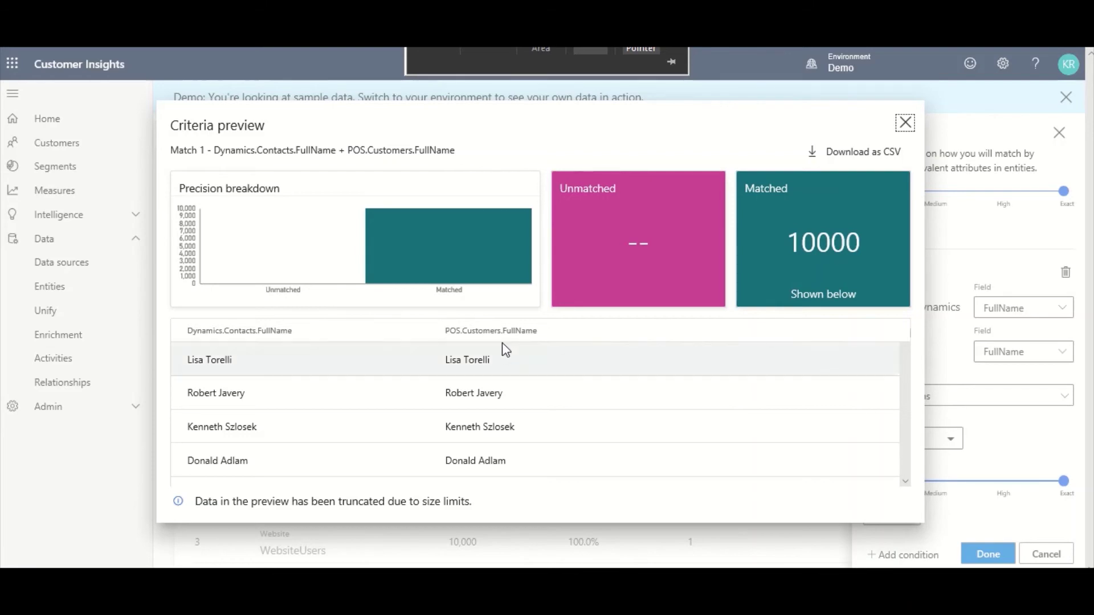
{"action": "left_click", "coordinate": [911, 132]}
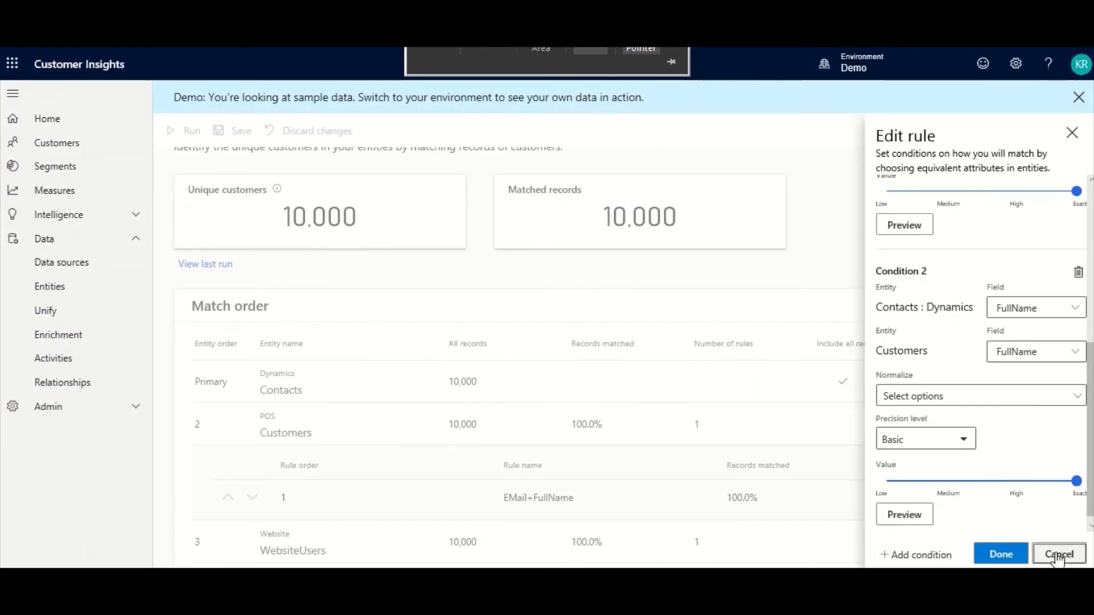
{"action": "left_click", "coordinate": [1057, 552]}
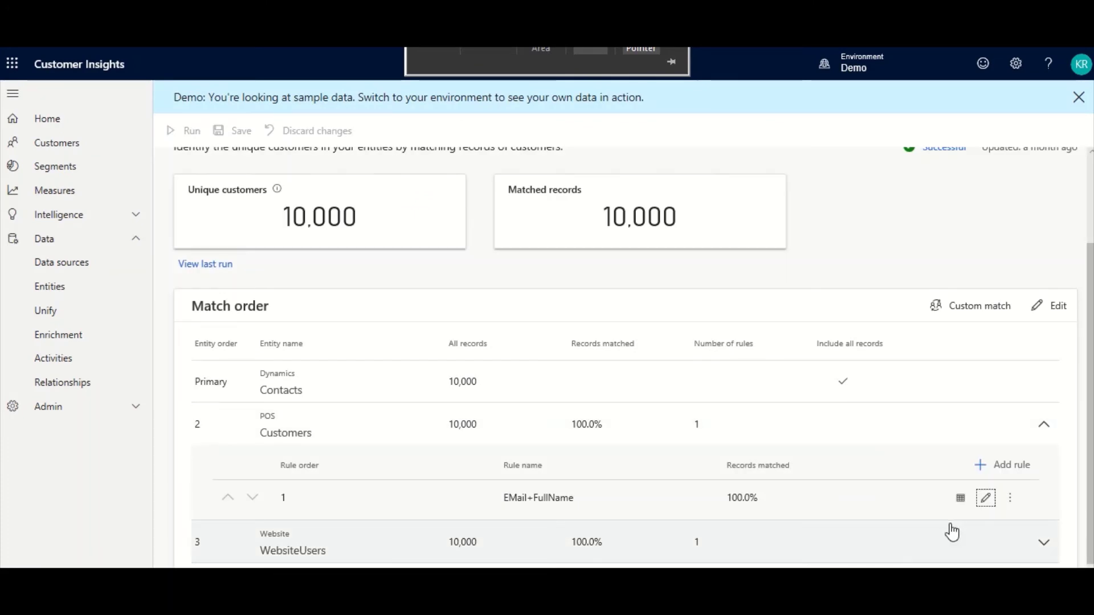
Expand the match rules of the WebsiteUsers entity and preview the records matched by the FullName+Telephone rule.
{"action": "left_click", "coordinate": [1043, 543]}
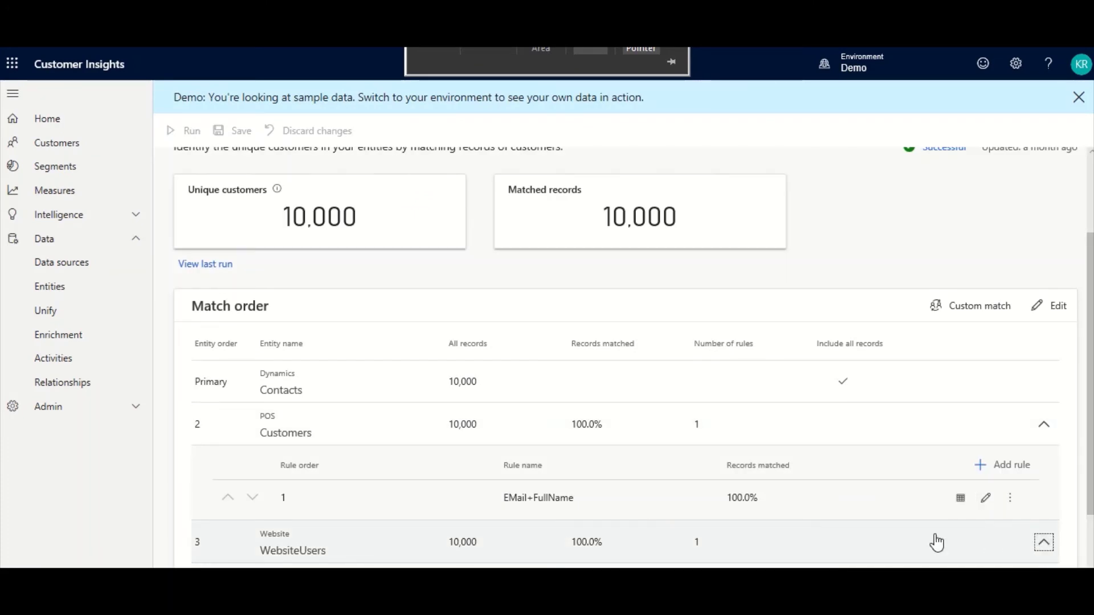
{"action": "scroll", "coordinate": [610, 523], "scroll_direction": "down", "scroll_amount": 2}
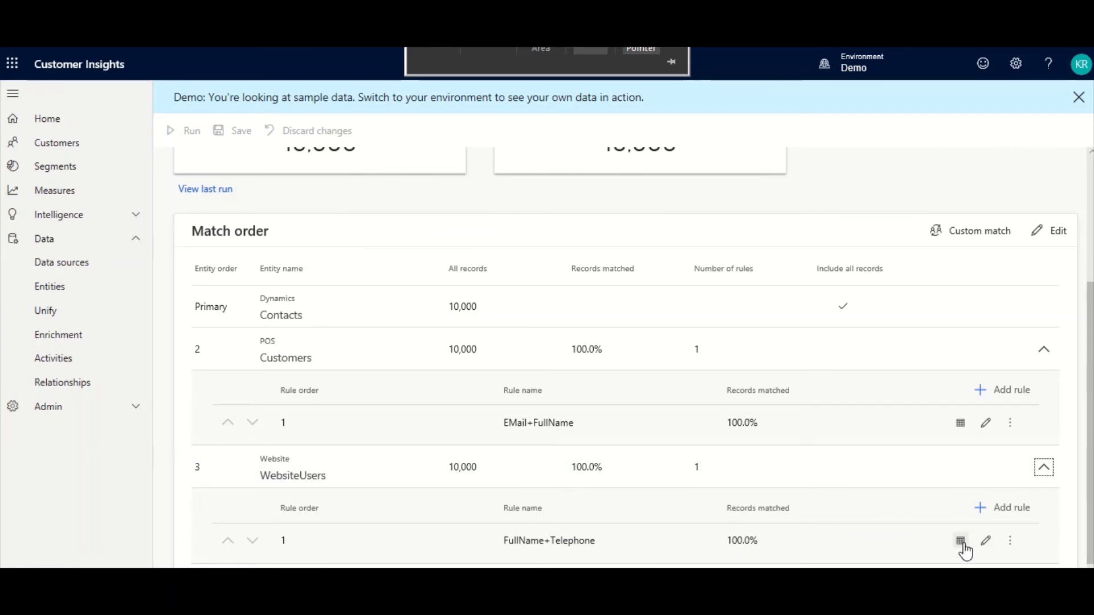
{"action": "left_click", "coordinate": [960, 541]}
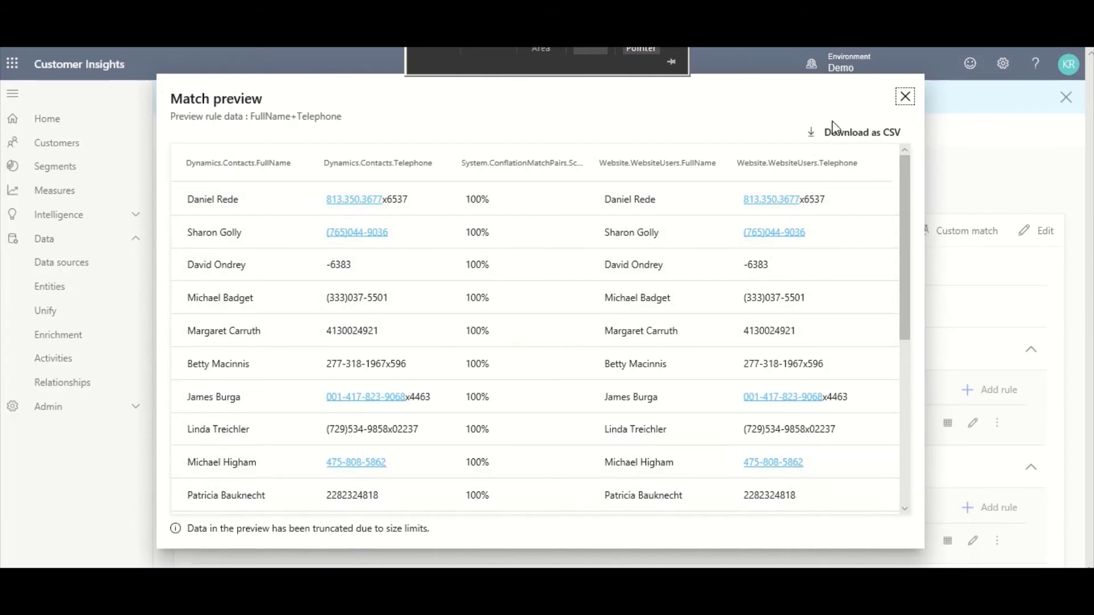
{"action": "left_click", "coordinate": [905, 96]}
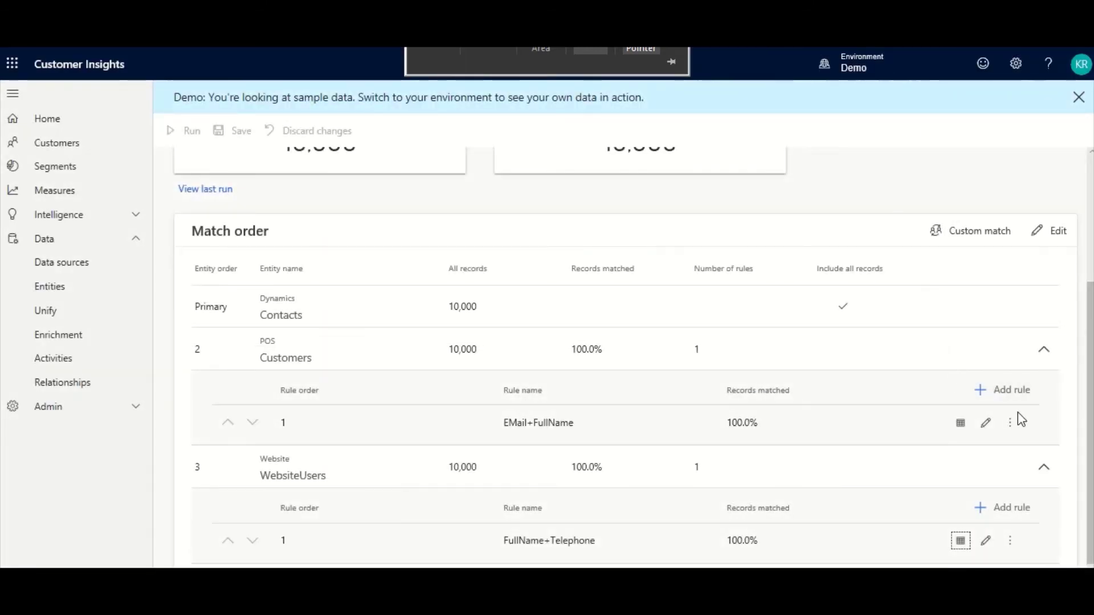
Open the FullName+Telephone rule for editing and examine the entities, fields, normalization and precision of its conditions.
{"action": "left_click", "coordinate": [985, 542]}
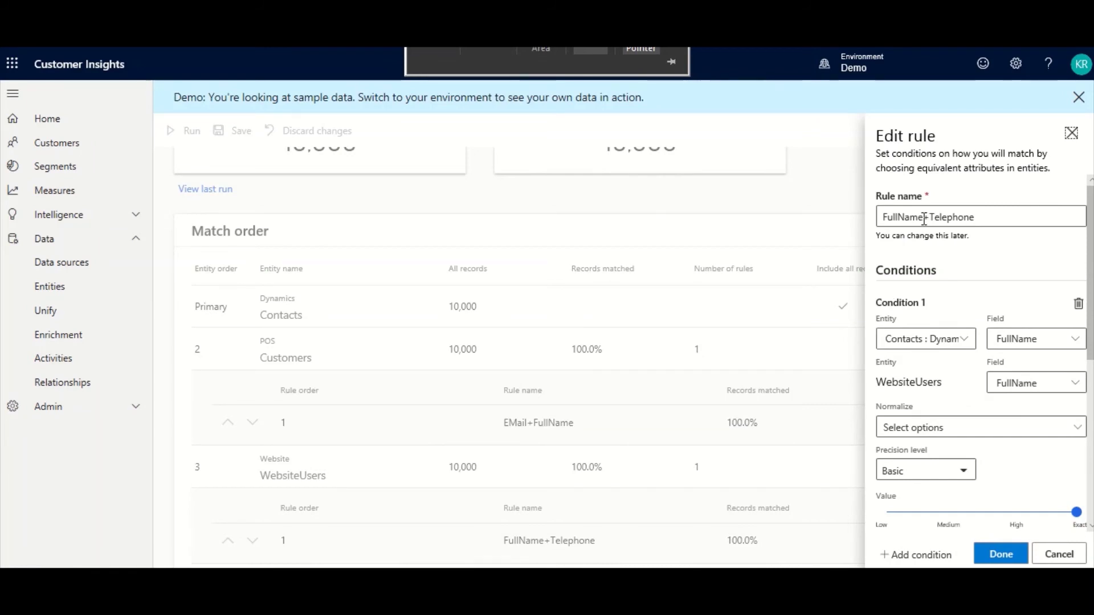
{"action": "double_click", "coordinate": [885, 217]}
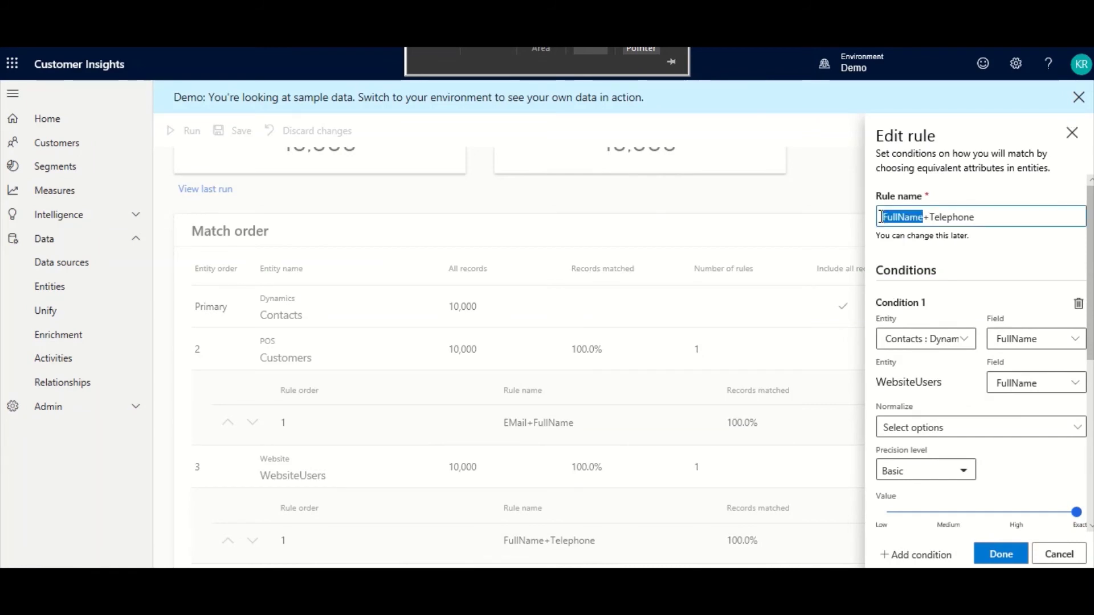
{"action": "left_click", "coordinate": [941, 217]}
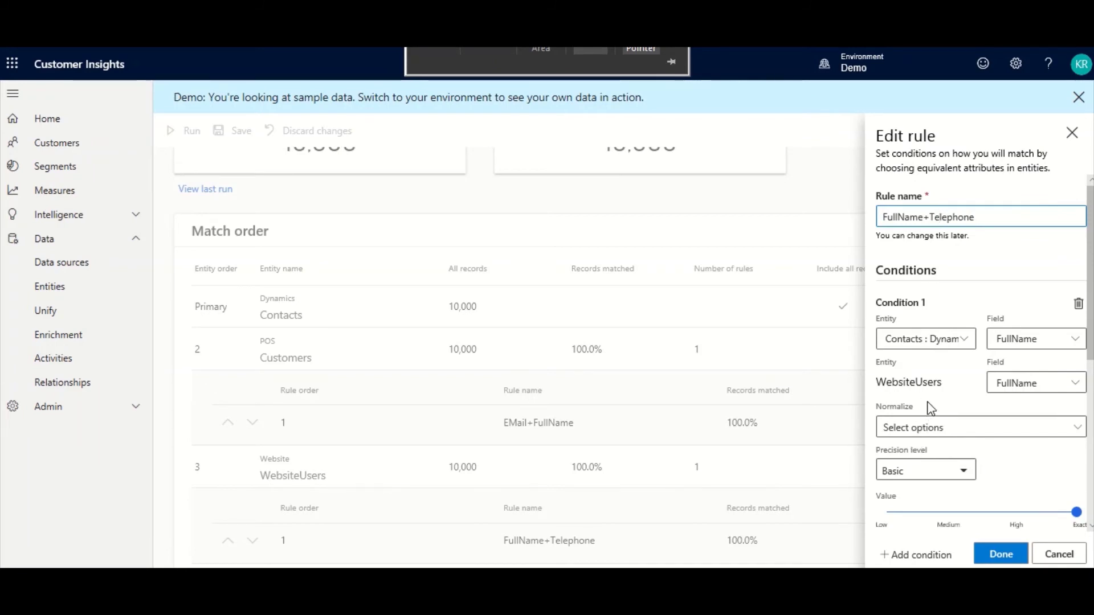
{"action": "scroll", "coordinate": [932, 386], "scroll_direction": "down", "scroll_amount": 1}
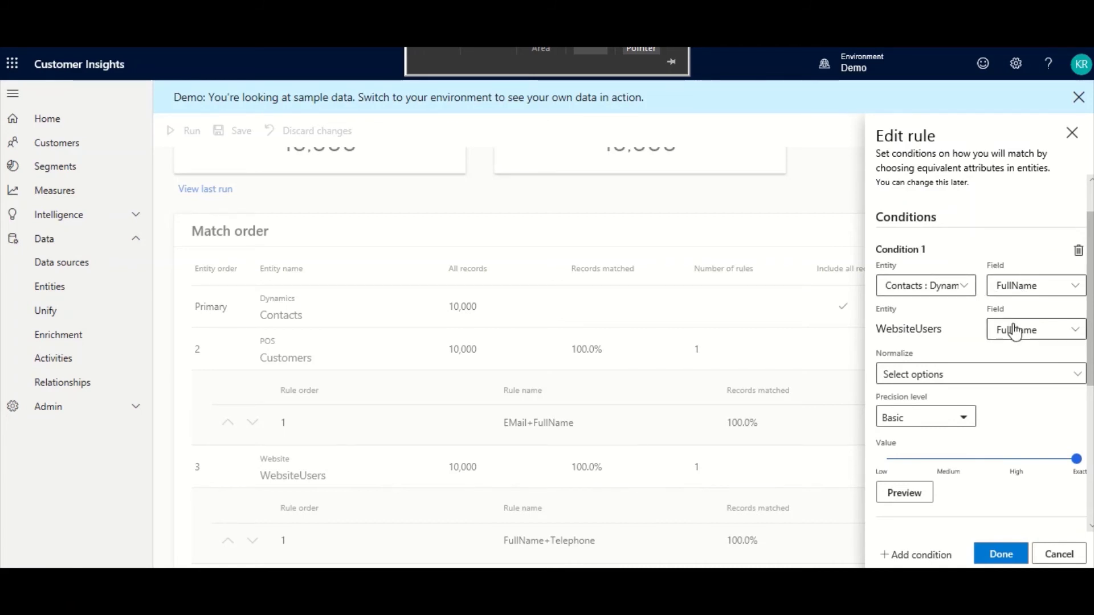
{"action": "scroll", "coordinate": [933, 326], "scroll_direction": "down", "scroll_amount": 2}
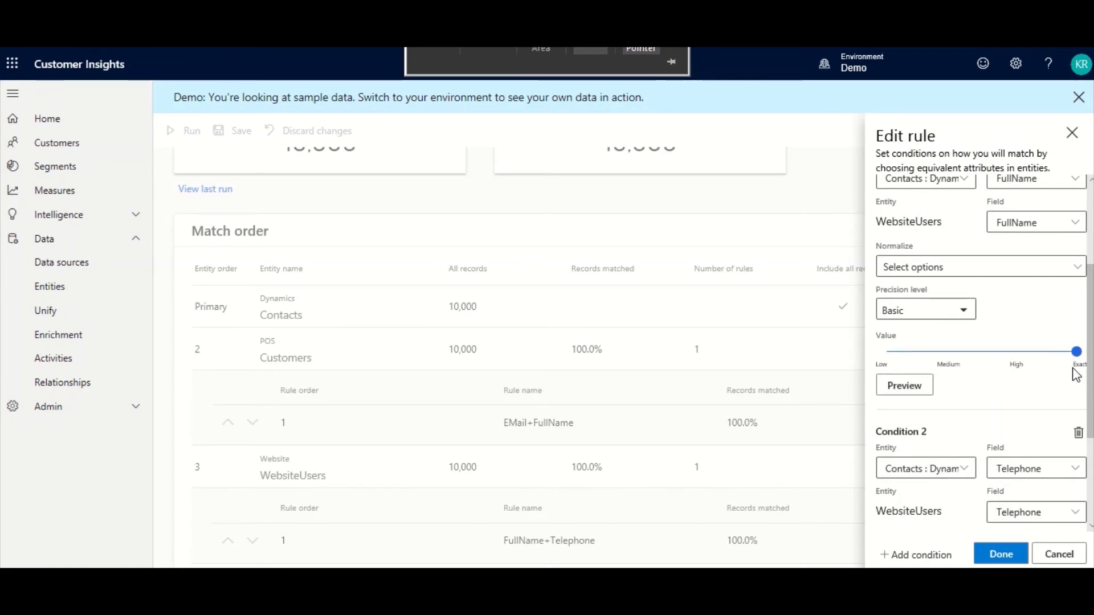
Preview the matches for Condition 1, which compares FullName in Contacts and WebsiteUsers, and close the preview.
{"action": "left_click", "coordinate": [918, 386]}
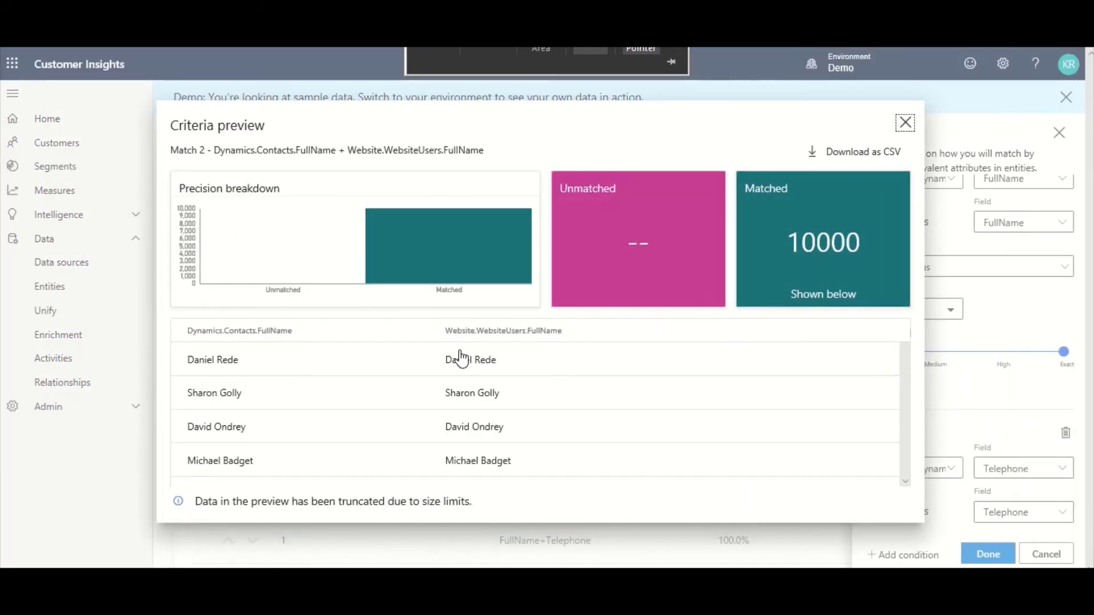
{"action": "left_click", "coordinate": [261, 333]}
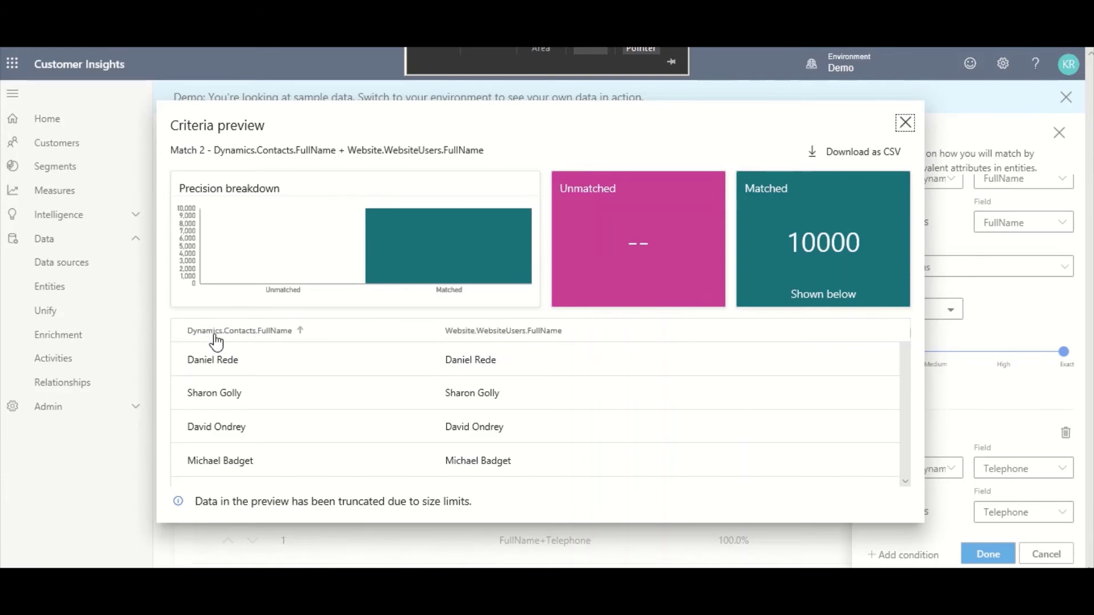
{"action": "left_click", "coordinate": [464, 335]}
{"action": "left_click", "coordinate": [905, 123]}
Preview the matches for the Telephone condition of the FullName+Telephone rule, and leave the rule without changes.
{"action": "scroll", "coordinate": [967, 498], "scroll_direction": "down", "scroll_amount": 3}
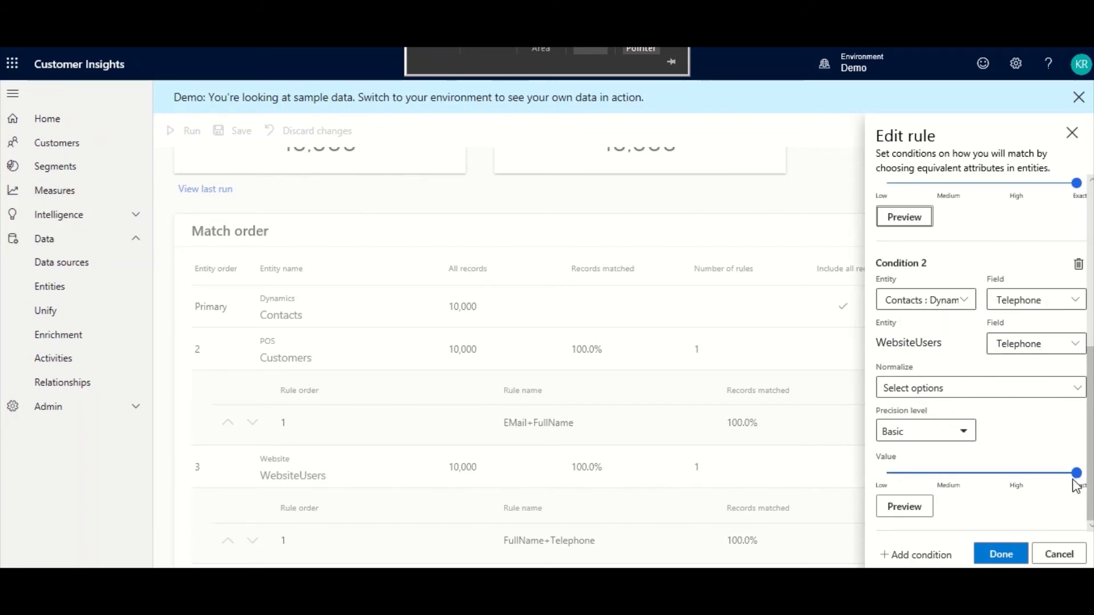
{"action": "left_click", "coordinate": [900, 514]}
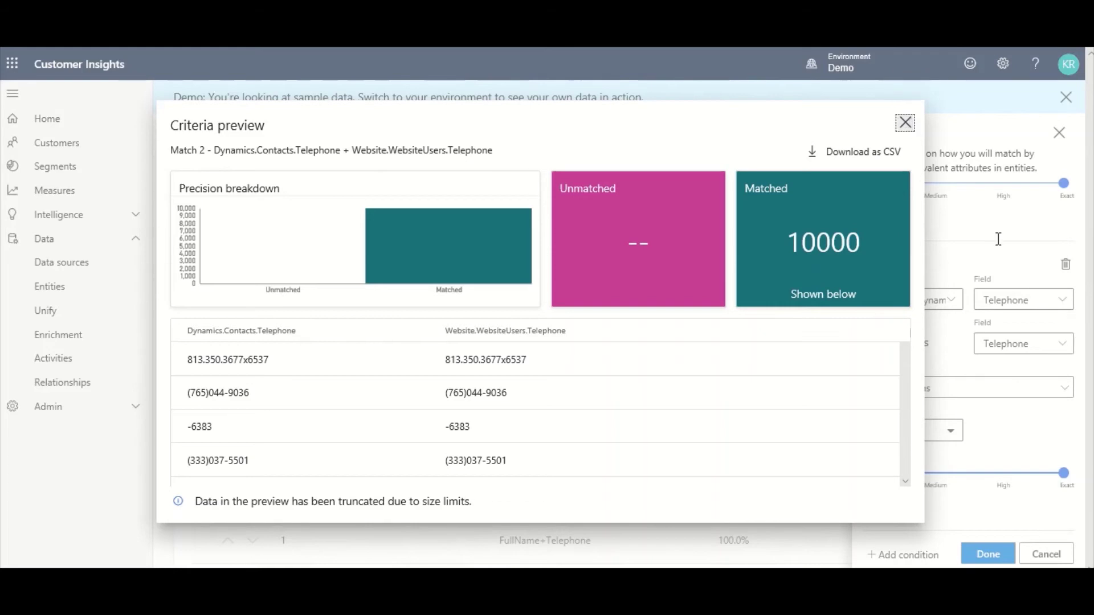
{"action": "left_click", "coordinate": [910, 125]}
{"action": "left_click", "coordinate": [1057, 554]}
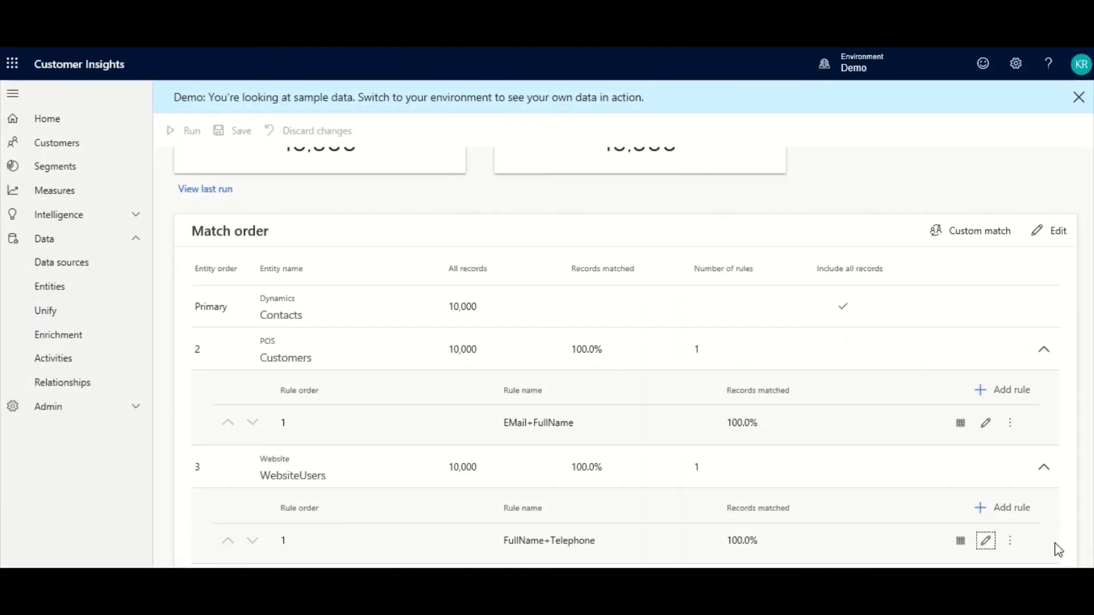
Review the match summary, and open the Merge stage of unification to look through the customer fields.
{"action": "scroll", "coordinate": [570, 391], "scroll_direction": "up", "scroll_amount": 3}
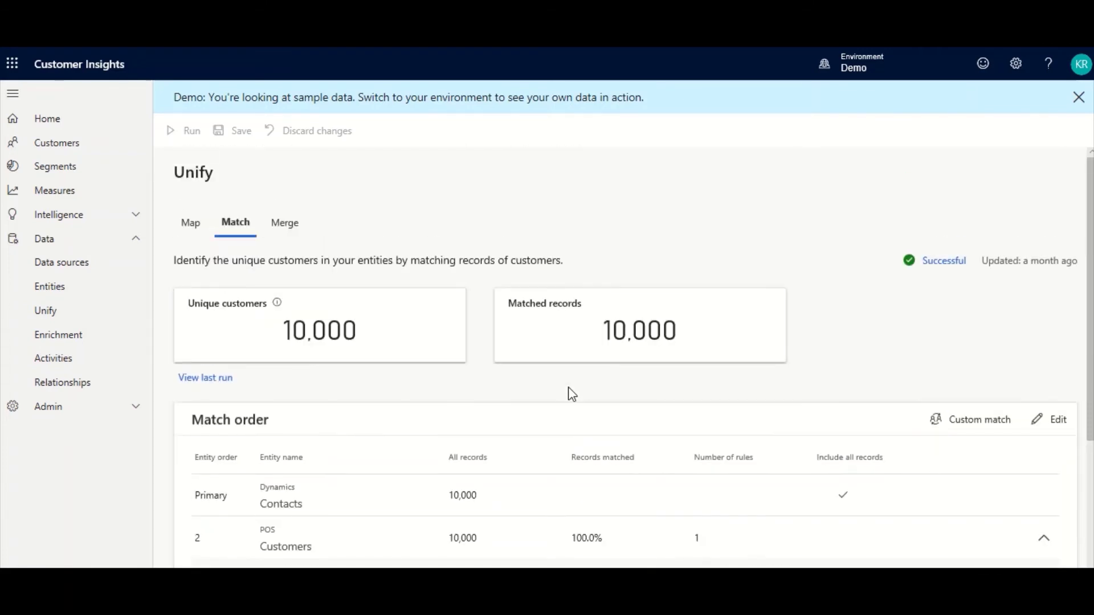
{"action": "scroll", "coordinate": [606, 468], "scroll_direction": "down", "scroll_amount": 3}
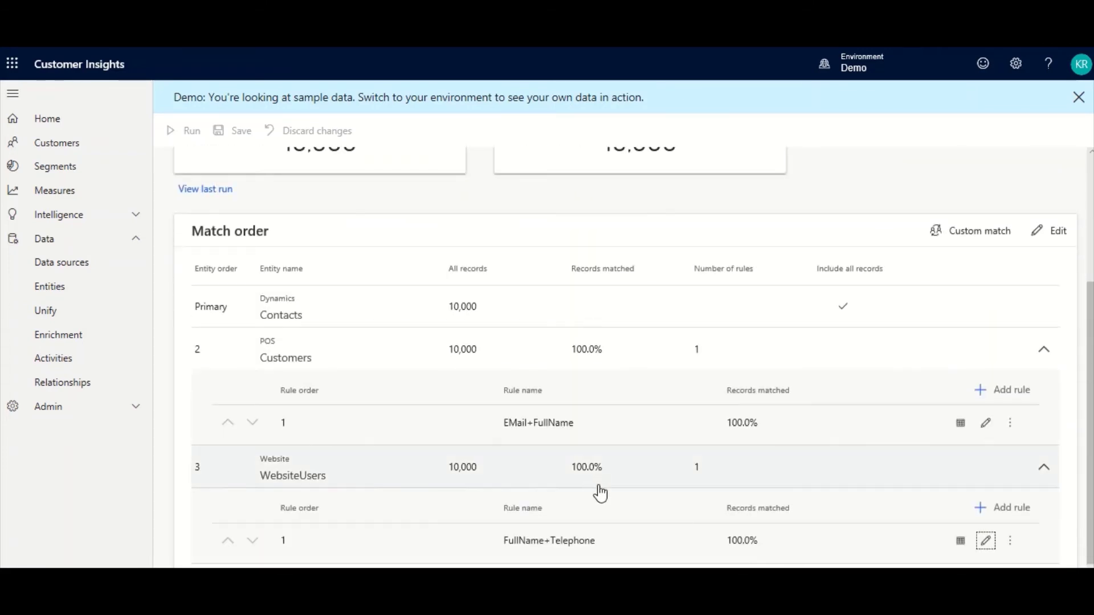
{"action": "scroll", "coordinate": [600, 493], "scroll_direction": "up", "scroll_amount": 3}
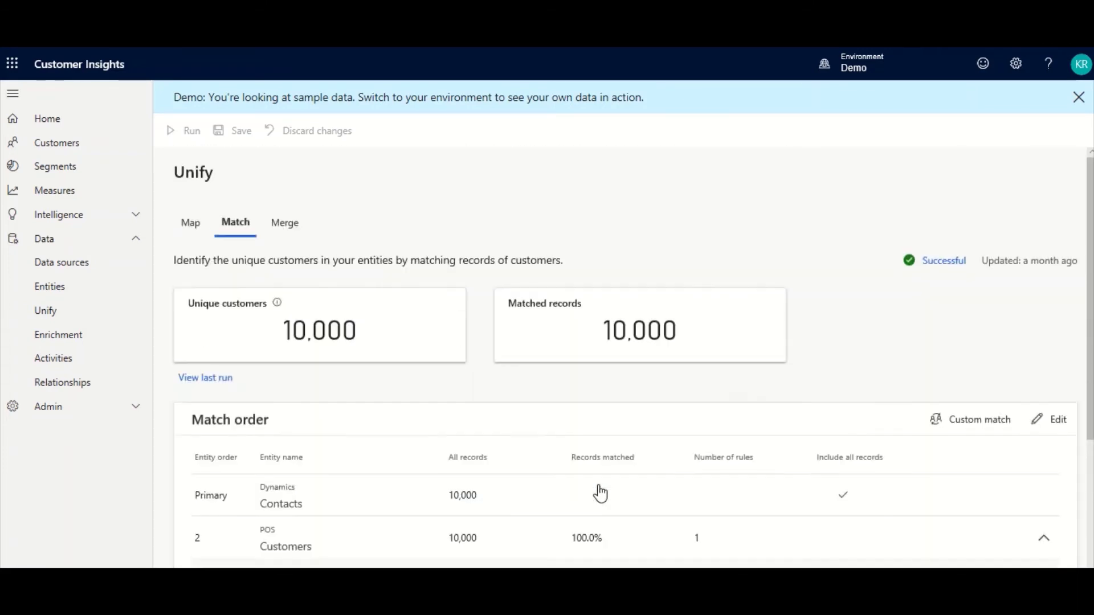
{"action": "left_click", "coordinate": [294, 230]}
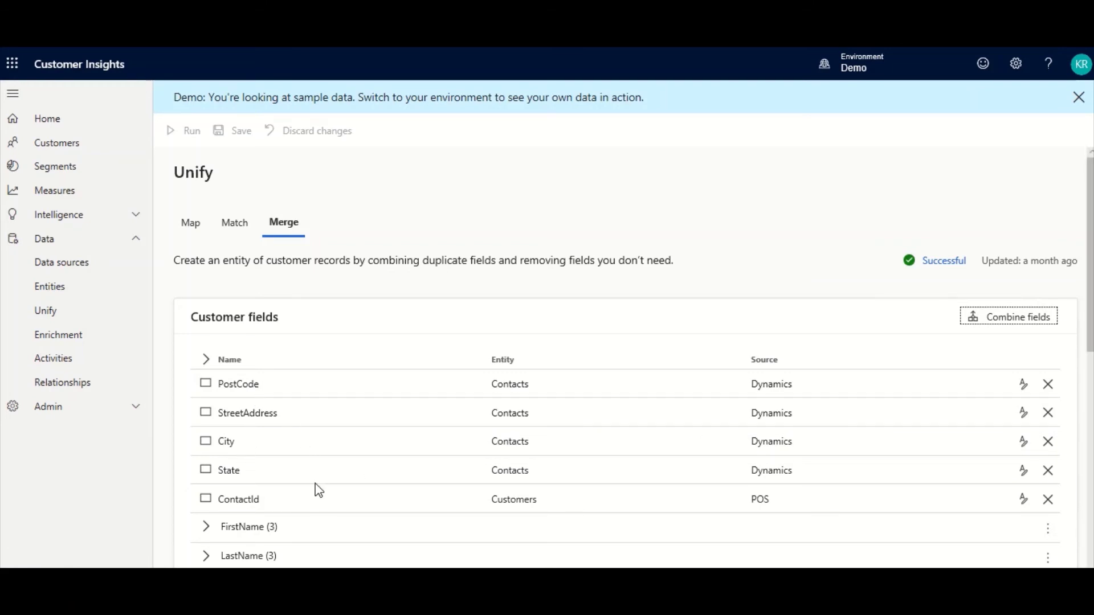
{"action": "scroll", "coordinate": [320, 490], "scroll_direction": "down", "scroll_amount": 1}
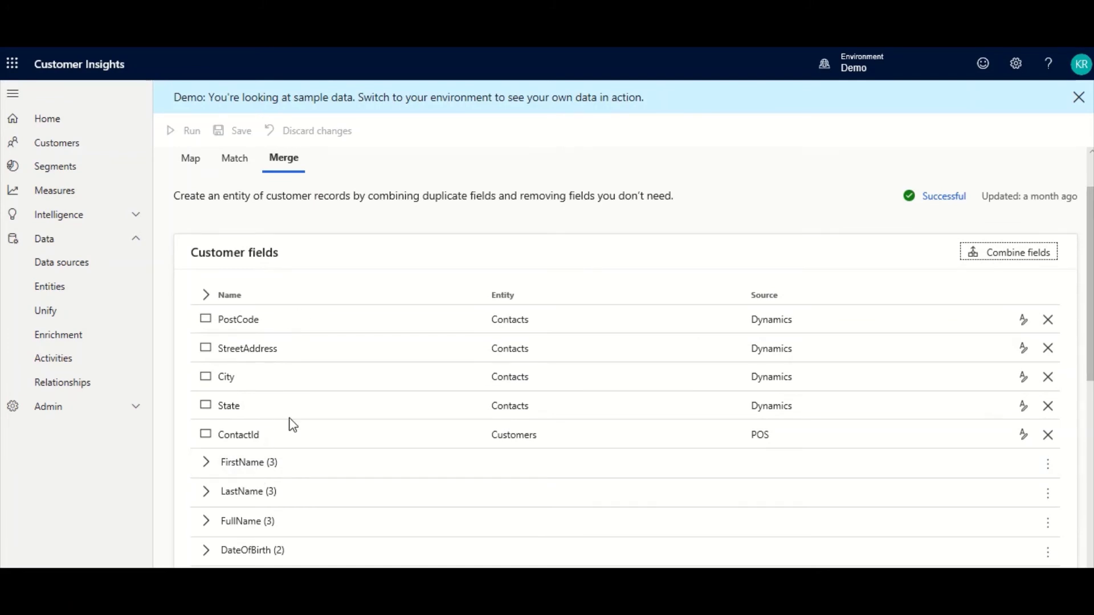
{"action": "scroll", "coordinate": [268, 410], "scroll_direction": "down", "scroll_amount": 2}
{"action": "scroll", "coordinate": [245, 342], "scroll_direction": "up", "scroll_amount": 1}
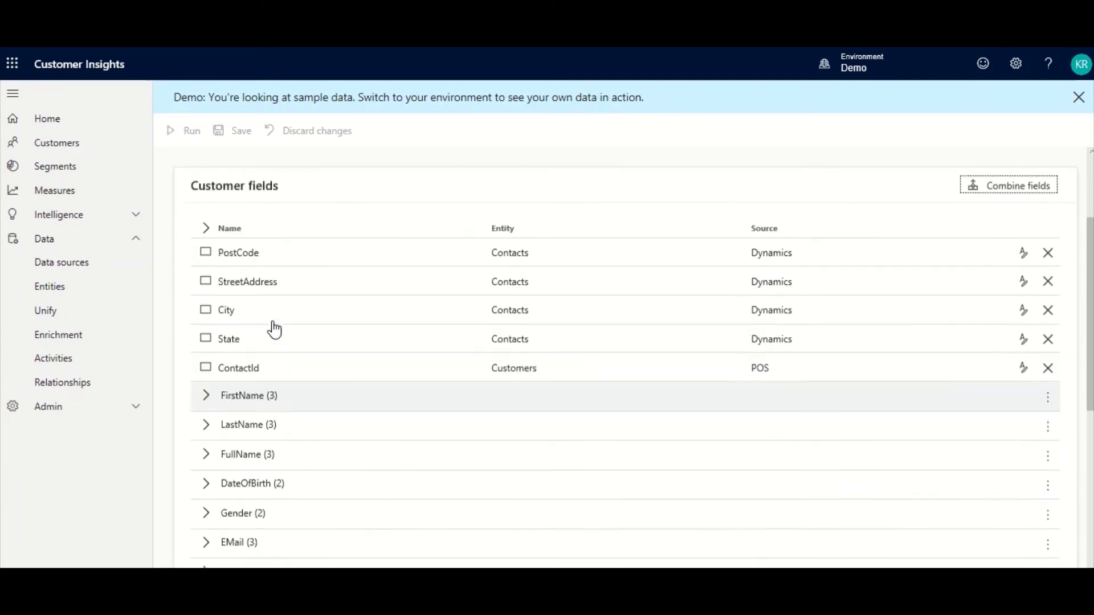
Expand the merged FirstName field to examine its ranked sources and the options available for the Contacts source.
{"action": "left_click", "coordinate": [238, 401]}
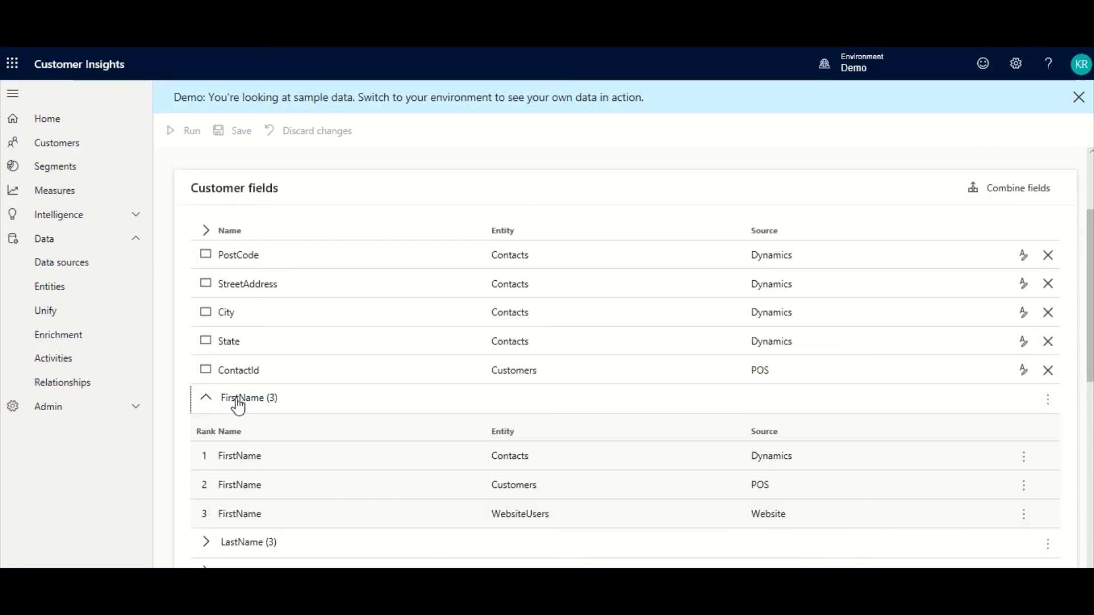
{"action": "scroll", "coordinate": [238, 402], "scroll_direction": "down", "scroll_amount": 3}
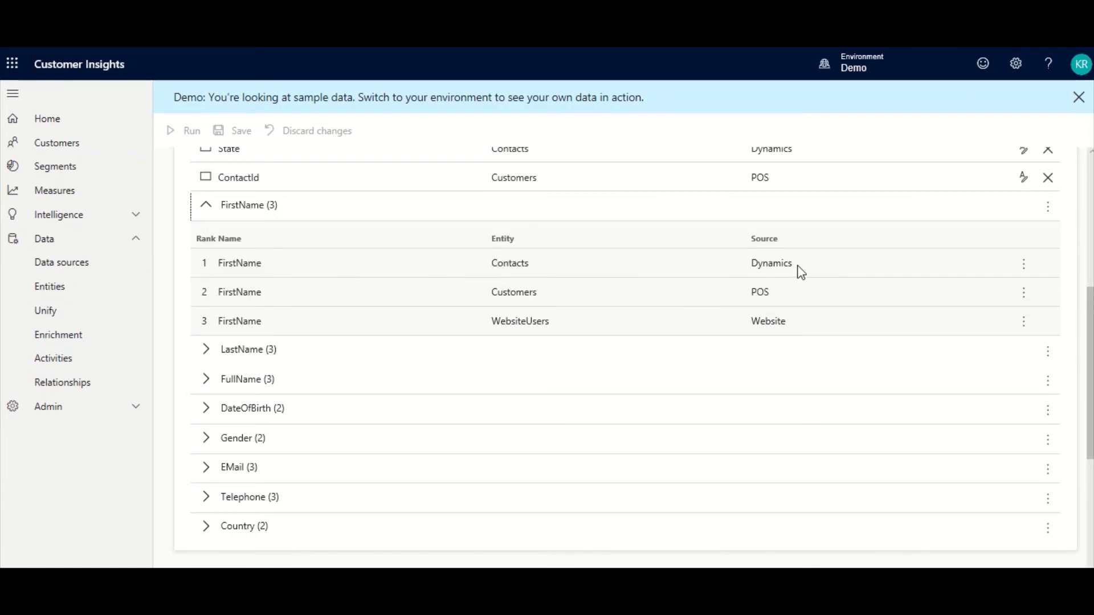
{"action": "left_click", "coordinate": [1023, 266]}
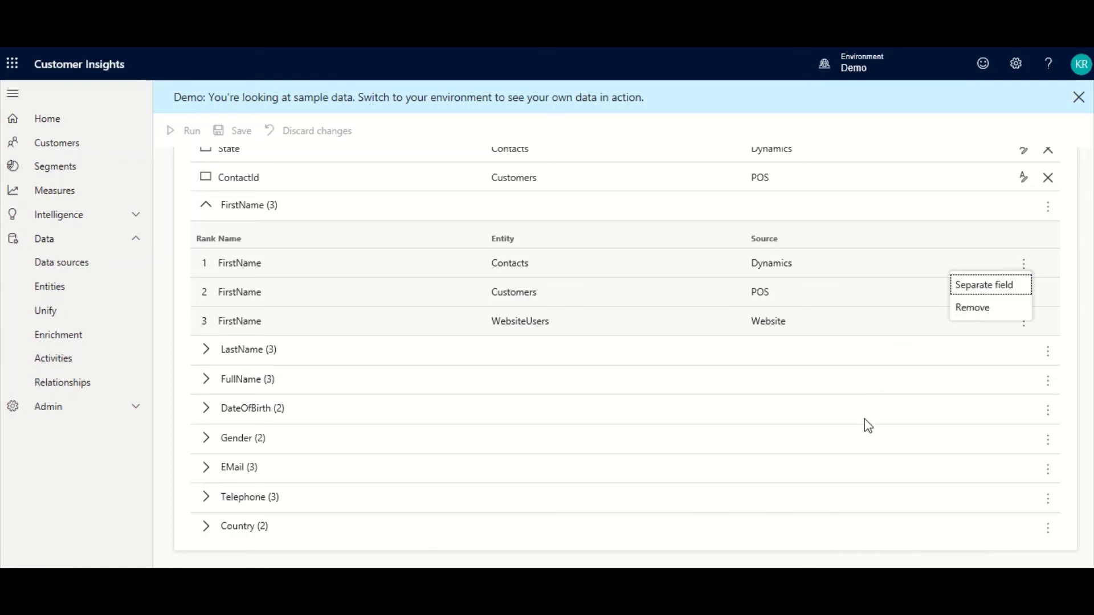
{"action": "left_click", "coordinate": [206, 358]}
Expand the merged LastName and FullName fields and examine how their source entities are ranked.
{"action": "left_click", "coordinate": [207, 357]}
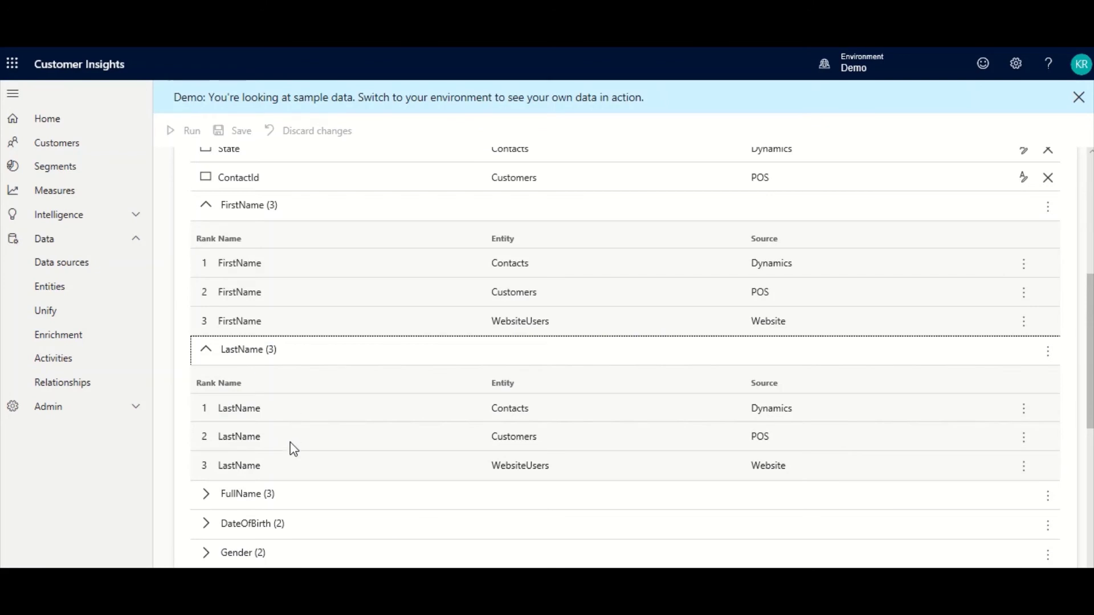
{"action": "scroll", "coordinate": [292, 448], "scroll_direction": "down", "scroll_amount": 1}
{"action": "left_click", "coordinate": [205, 439]}
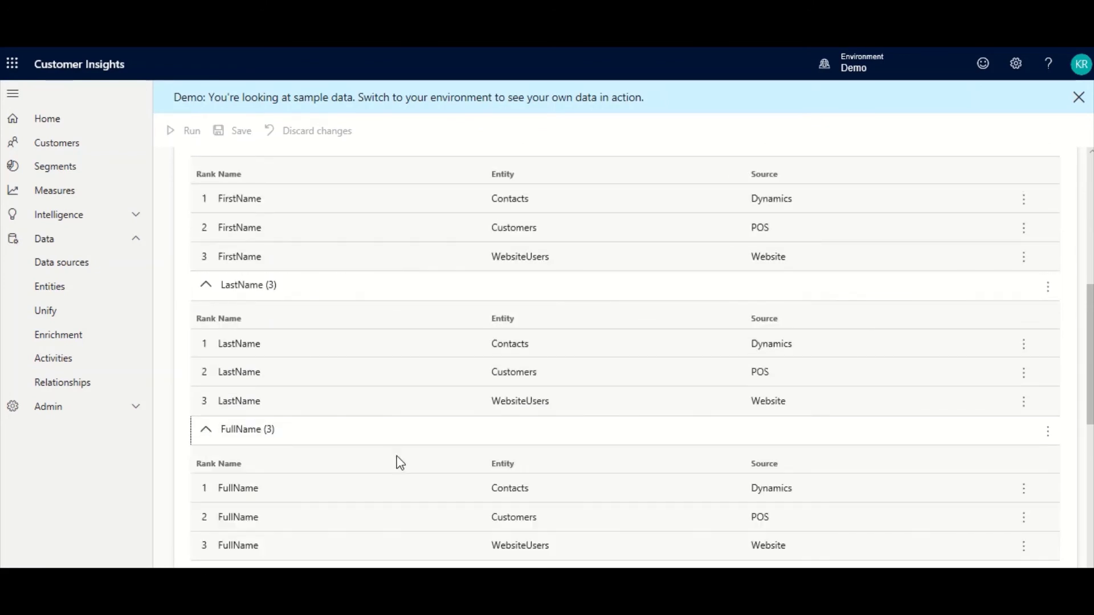
{"action": "scroll", "coordinate": [401, 463], "scroll_direction": "down", "scroll_amount": 2}
{"action": "scroll", "coordinate": [398, 461], "scroll_direction": "down", "scroll_amount": 2}
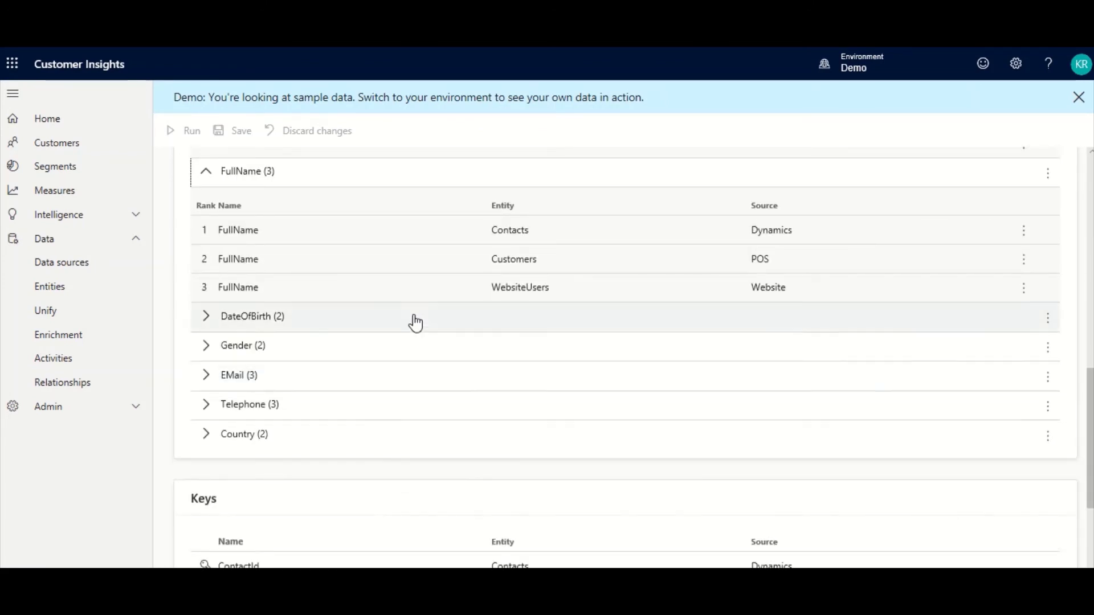
Examine the Keys section of the merged customer record and read the description of the Merge stage.
{"action": "scroll", "coordinate": [427, 409], "scroll_direction": "up", "scroll_amount": 9}
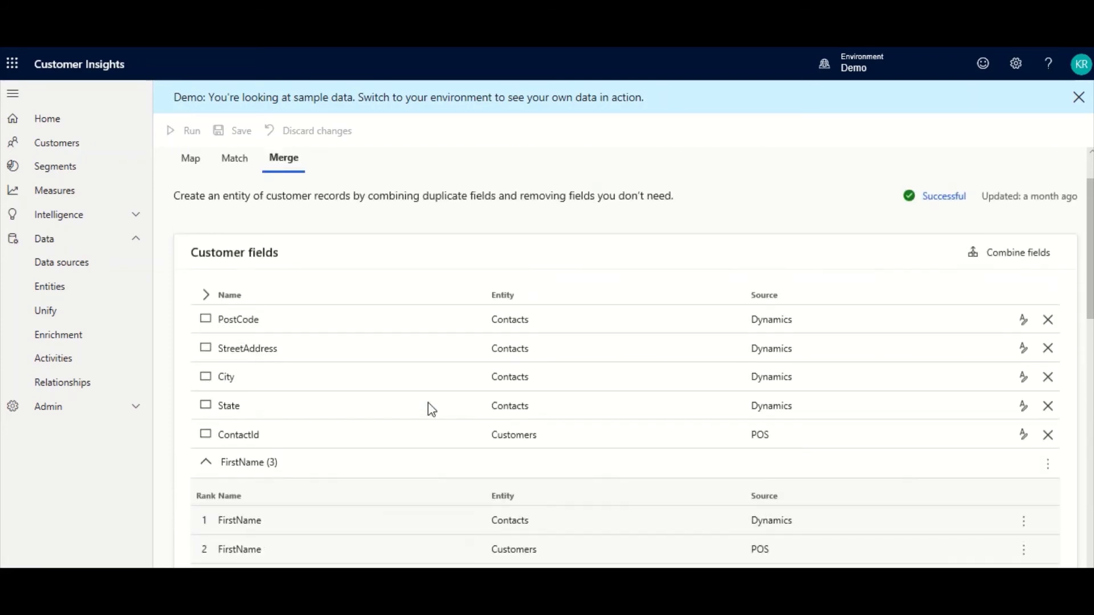
{"action": "scroll", "coordinate": [431, 409], "scroll_direction": "down", "scroll_amount": 11}
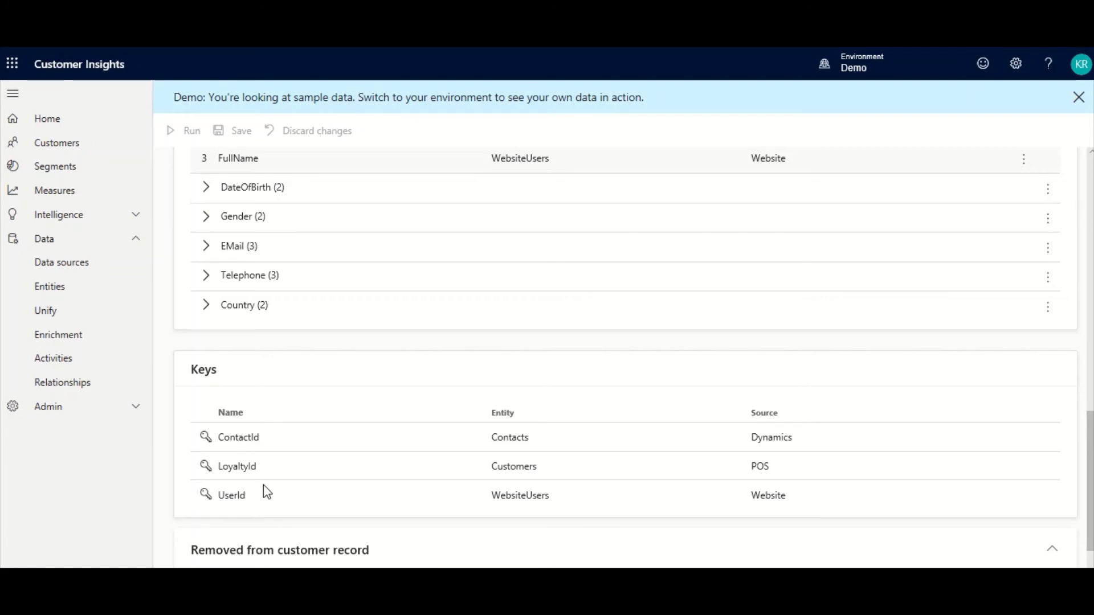
{"action": "scroll", "coordinate": [304, 497], "scroll_direction": "down", "scroll_amount": 1}
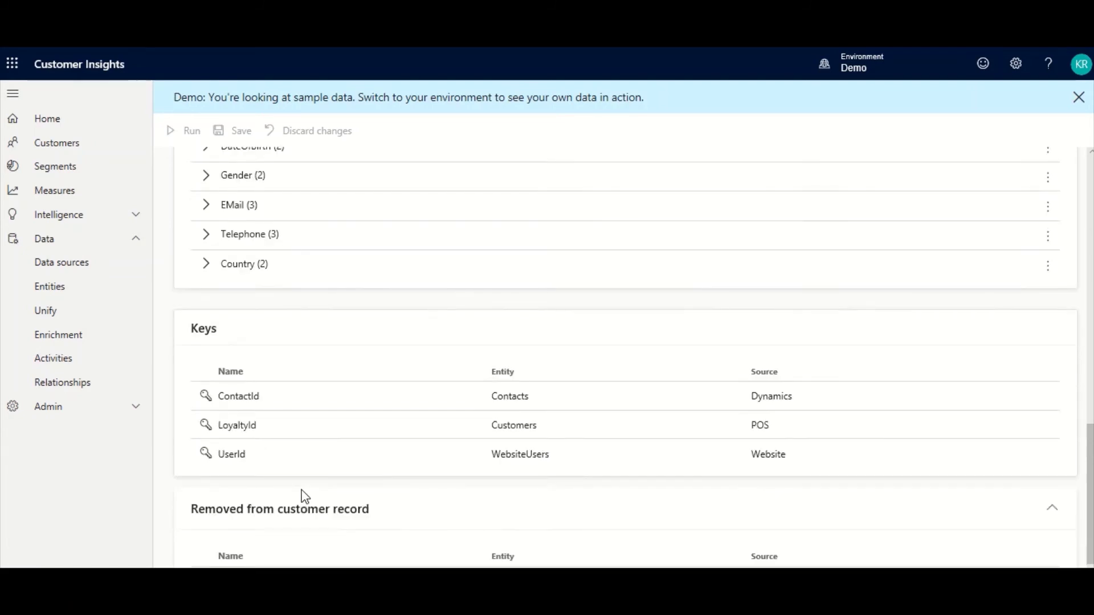
{"action": "scroll", "coordinate": [305, 497], "scroll_direction": "up", "scroll_amount": 6}
{"action": "scroll", "coordinate": [305, 496], "scroll_direction": "up", "scroll_amount": 8}
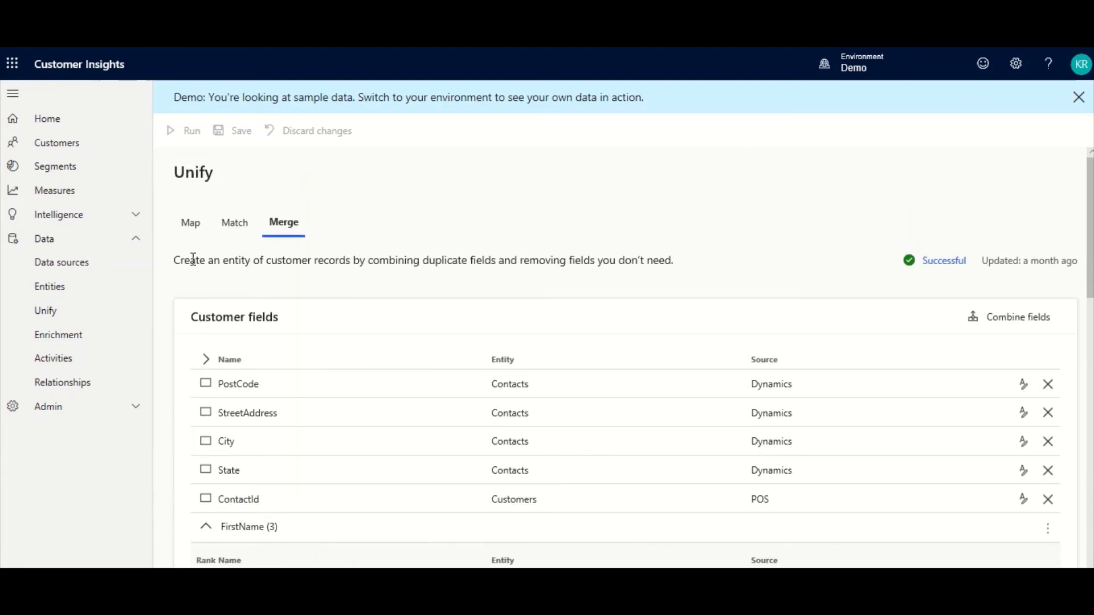
{"action": "left_click_drag", "start_coordinate": [193, 260], "coordinate": [666, 267]}
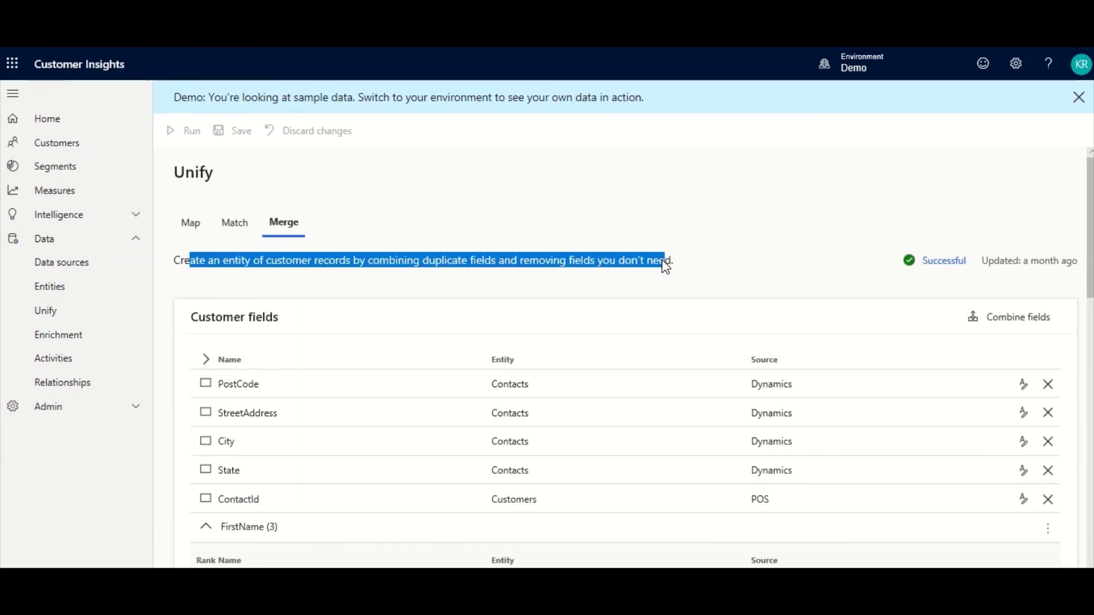
{"action": "left_click", "coordinate": [664, 266]}
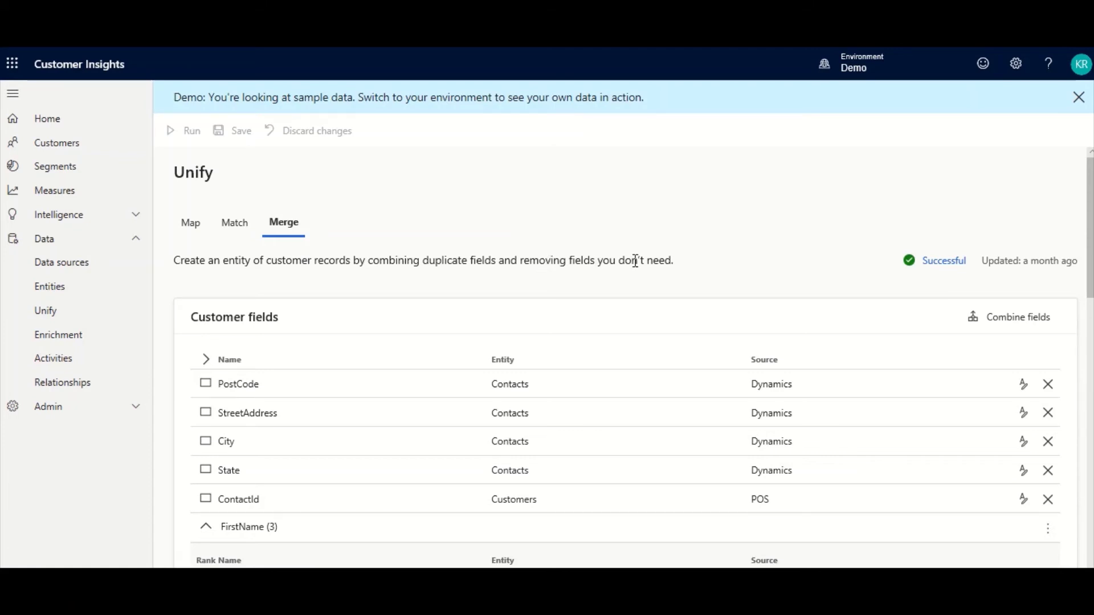
Open the list of unified customers and look through the profile cards.
{"action": "left_click", "coordinate": [50, 145]}
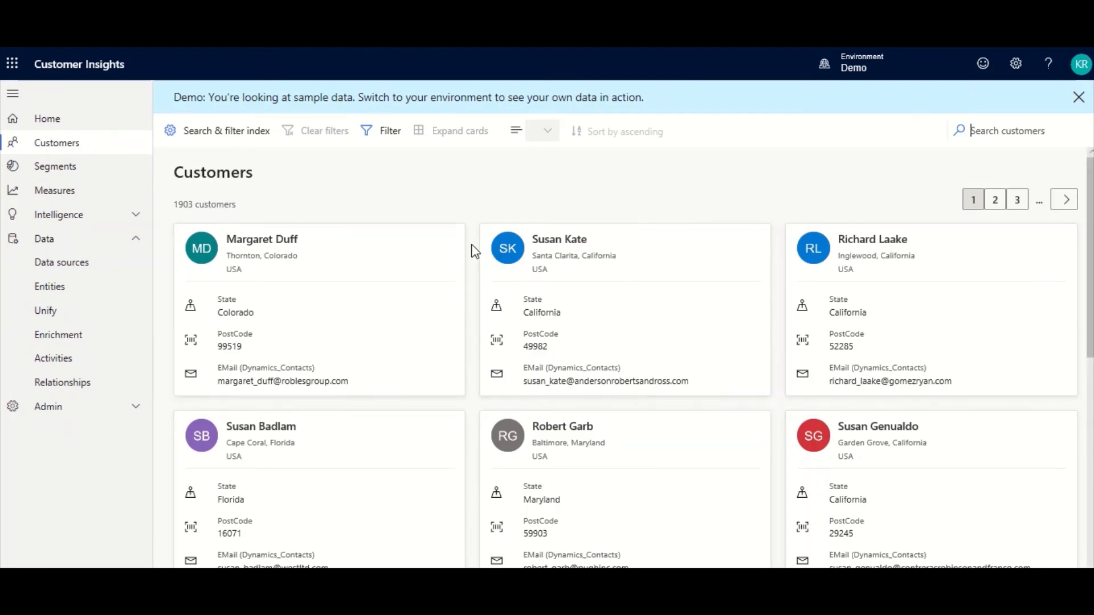
{"action": "scroll", "coordinate": [475, 251], "scroll_direction": "down", "scroll_amount": 5}
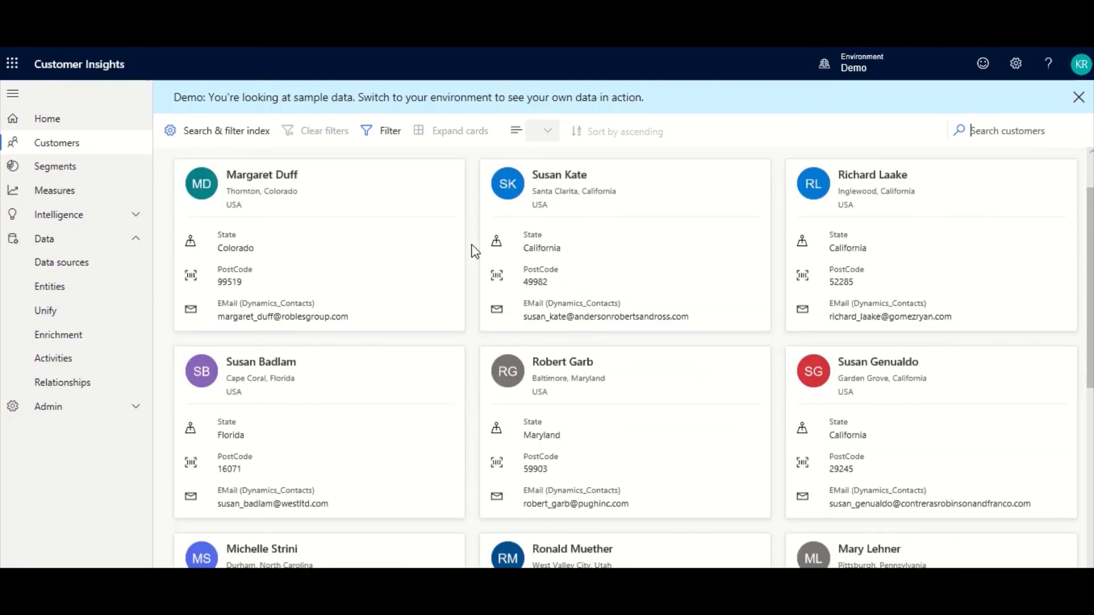
{"action": "scroll", "coordinate": [474, 251], "scroll_direction": "up", "scroll_amount": 5}
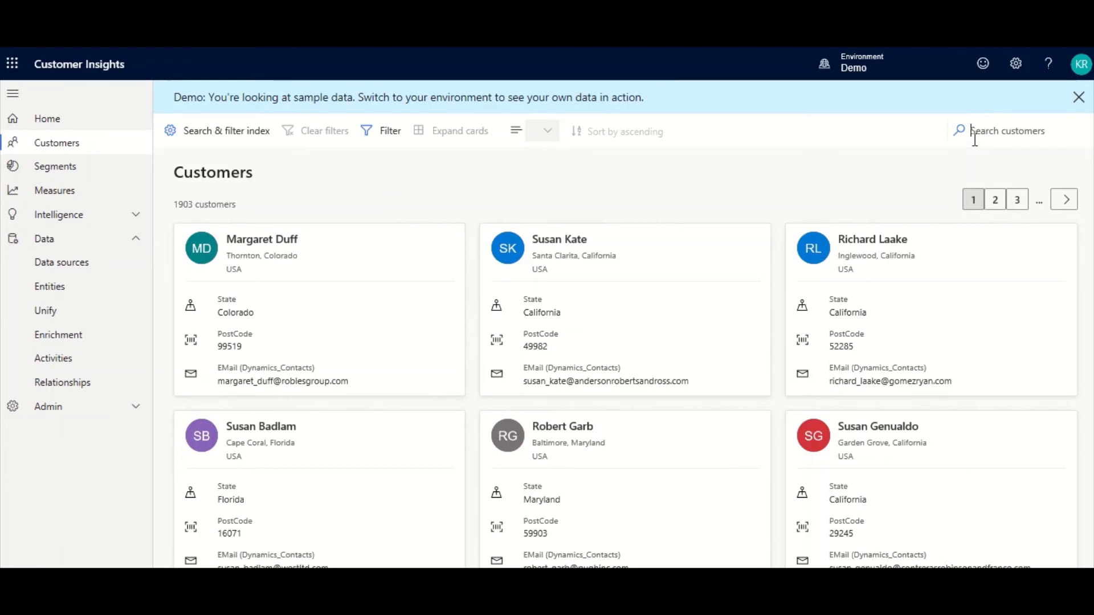
Search the customers for the post code shown on the second profile card, and clear the search.
{"action": "type", "text": "498"}
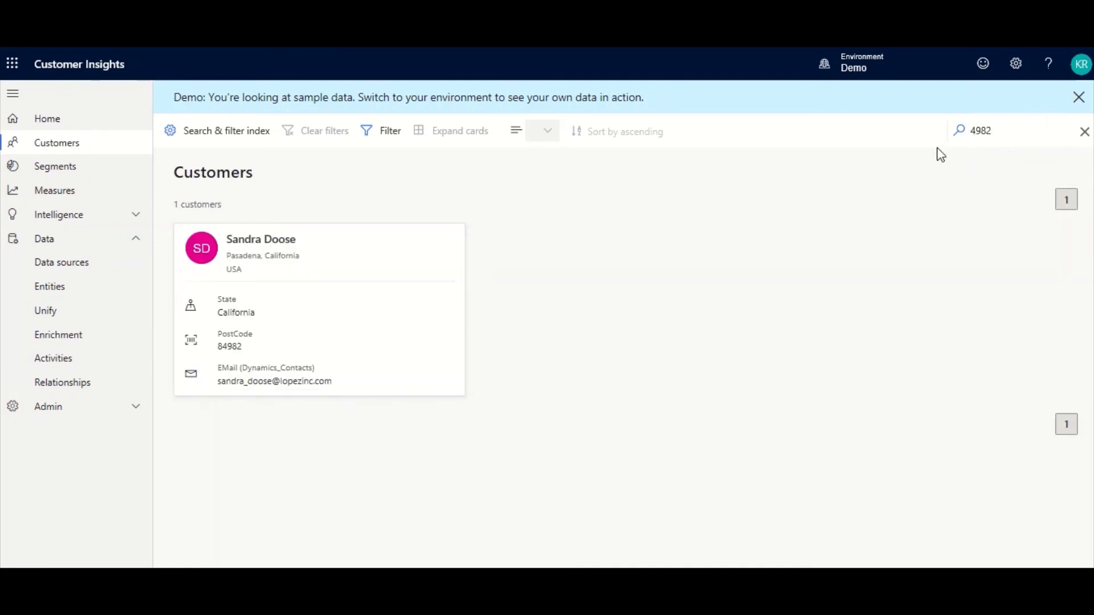
{"action": "key", "text": "BackSpace"}
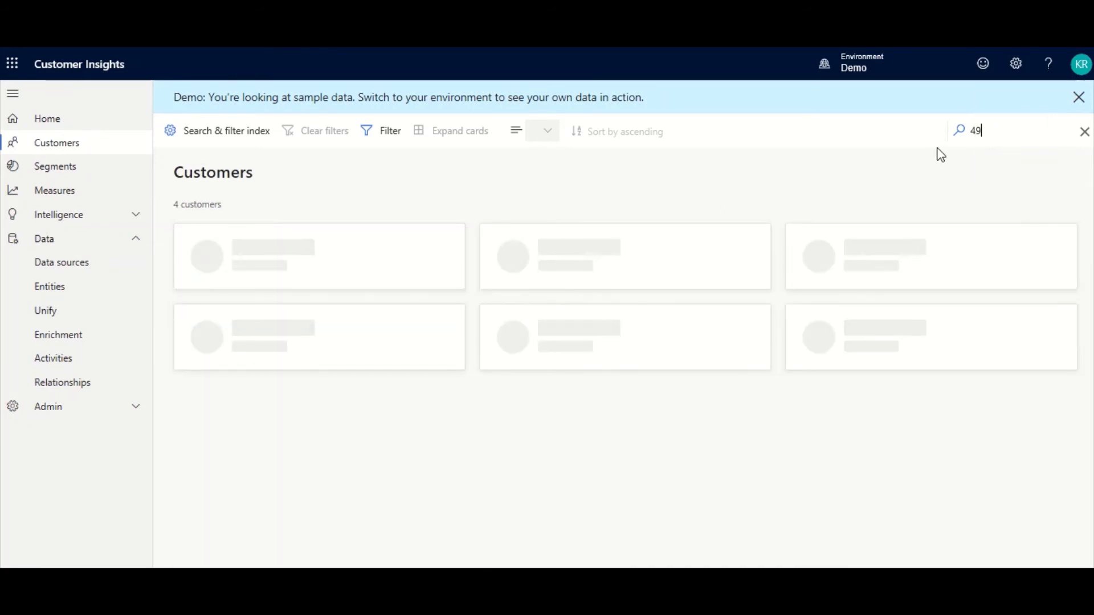
{"action": "type", "text": "92"}
{"action": "key", "text": "BackSpace"}
{"action": "type", "text": "82"}
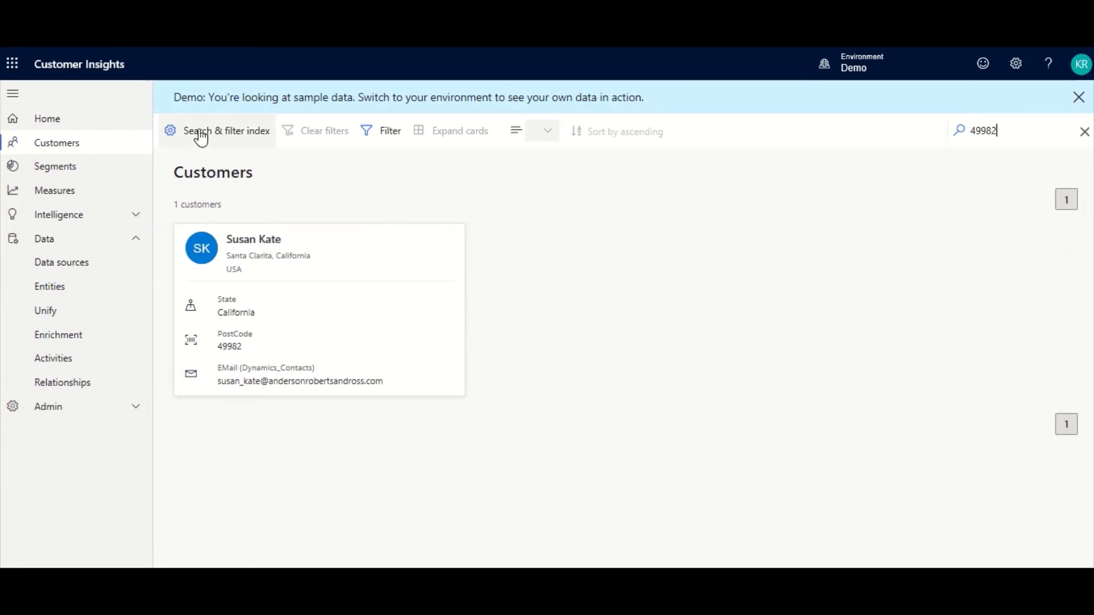
{"action": "left_click", "coordinate": [1084, 132]}
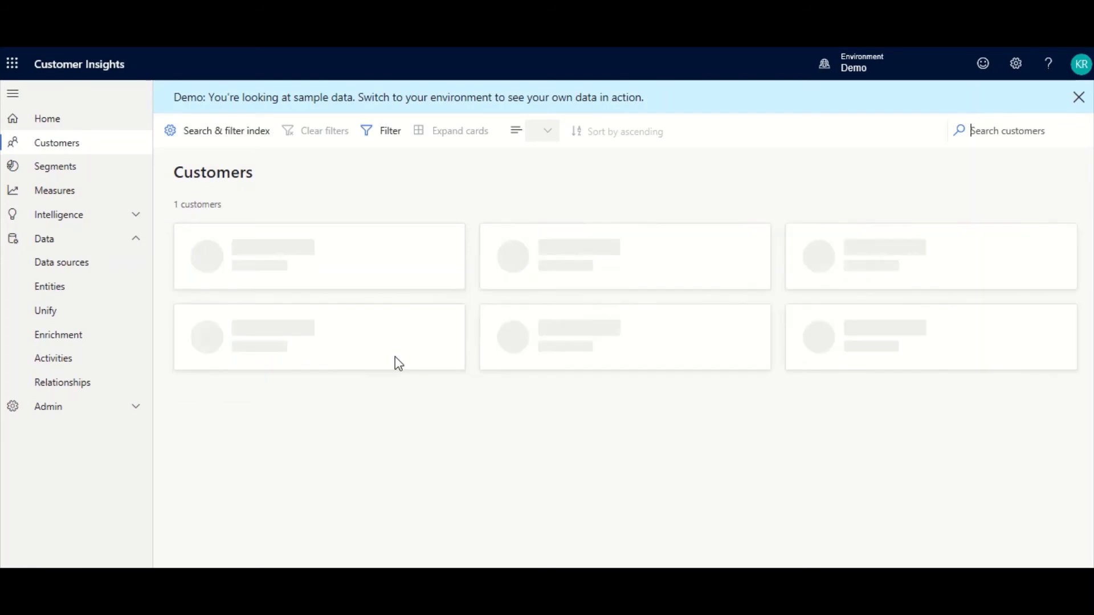
Open the remaining customer's profile and read through its identity, contact, address and source ID fields.
{"action": "left_click", "coordinate": [304, 307]}
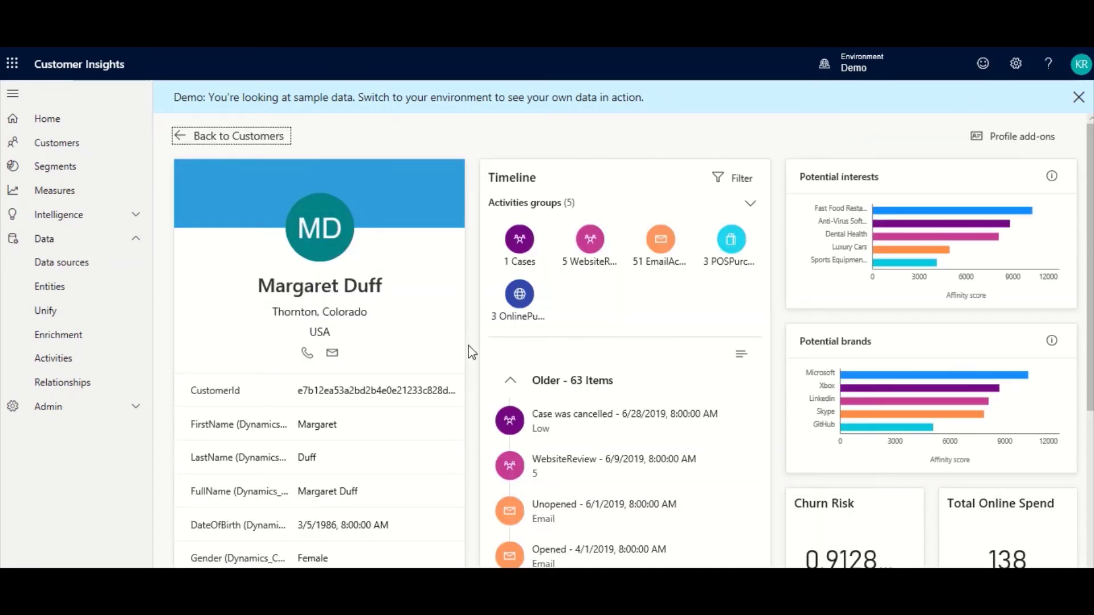
{"action": "scroll", "coordinate": [471, 352], "scroll_direction": "down", "scroll_amount": 1}
{"action": "scroll", "coordinate": [471, 351], "scroll_direction": "down", "scroll_amount": 1}
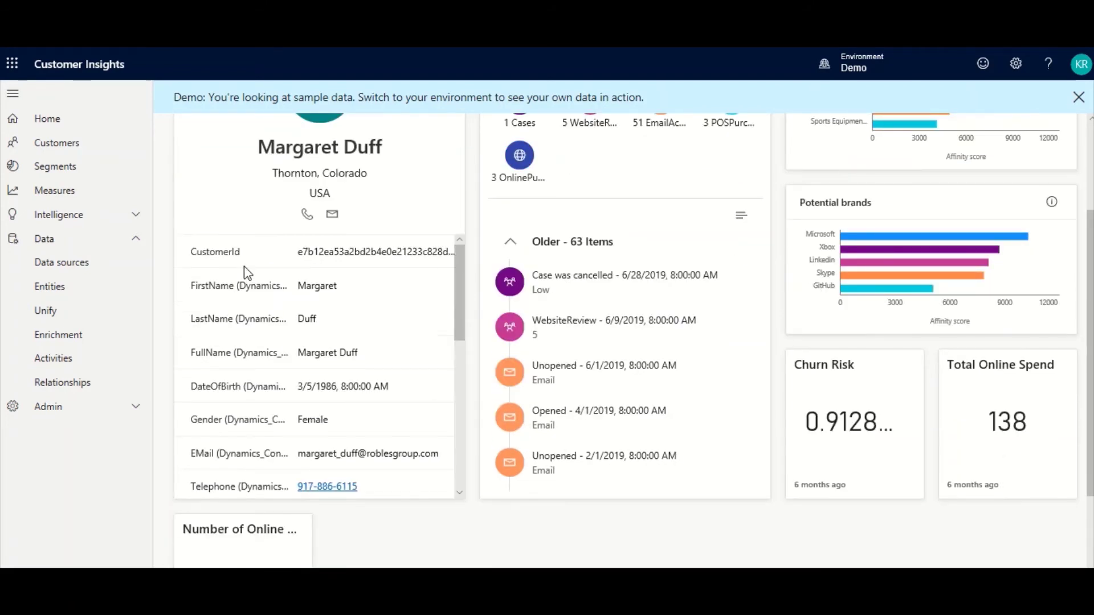
{"action": "scroll", "coordinate": [242, 376], "scroll_direction": "down", "scroll_amount": 1}
{"action": "scroll", "coordinate": [242, 389], "scroll_direction": "down", "scroll_amount": 4}
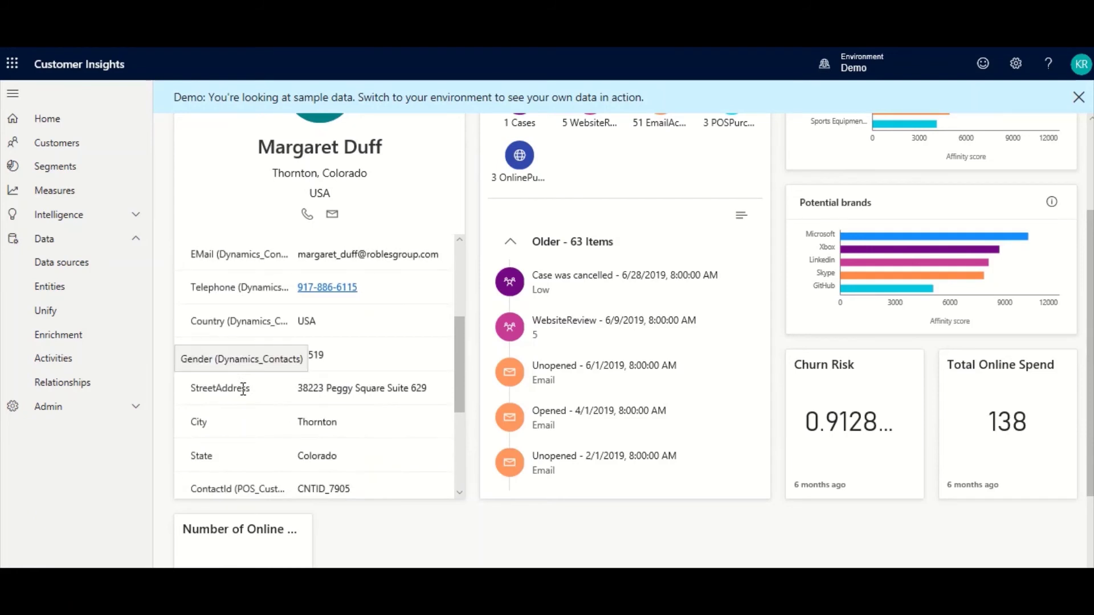
{"action": "scroll", "coordinate": [242, 389], "scroll_direction": "up", "scroll_amount": 5}
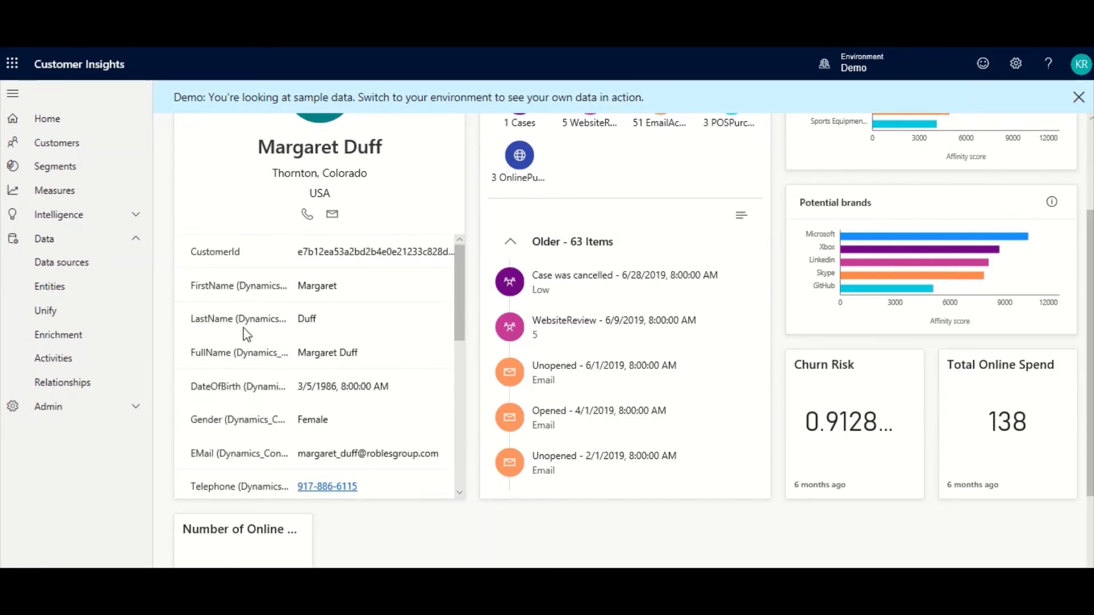
{"action": "scroll", "coordinate": [252, 305], "scroll_direction": "down", "scroll_amount": 3}
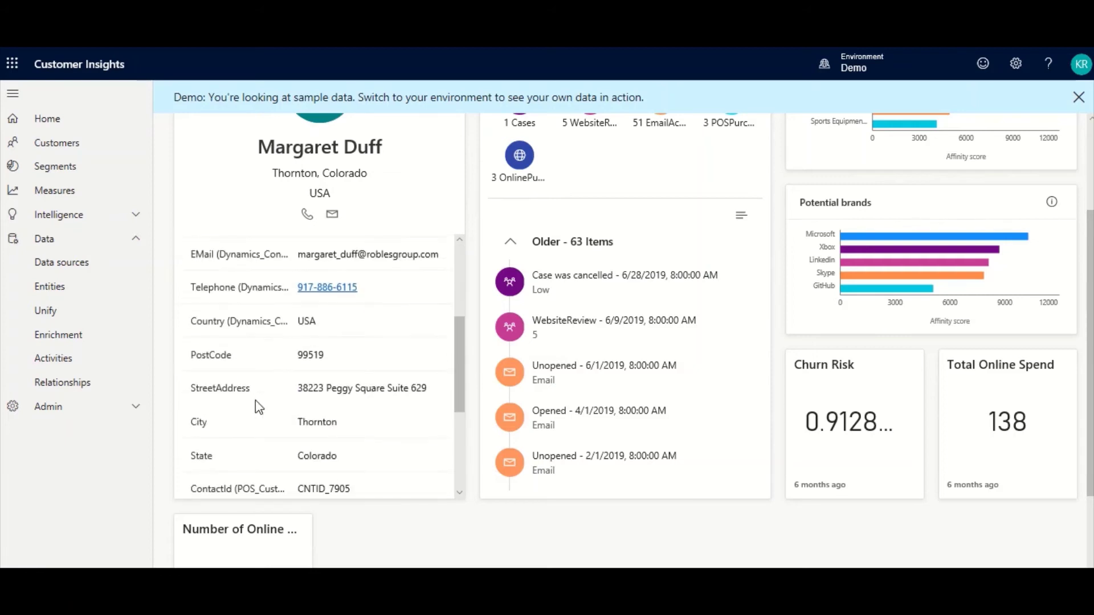
{"action": "scroll", "coordinate": [258, 408], "scroll_direction": "down", "scroll_amount": 3}
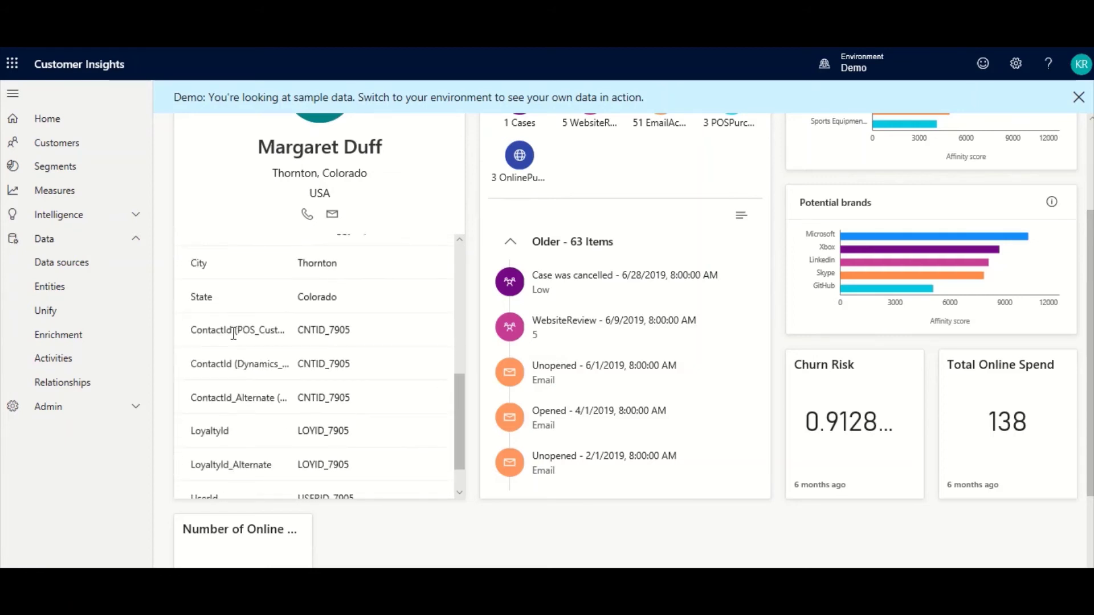
{"action": "scroll", "coordinate": [253, 337], "scroll_direction": "down", "scroll_amount": 3}
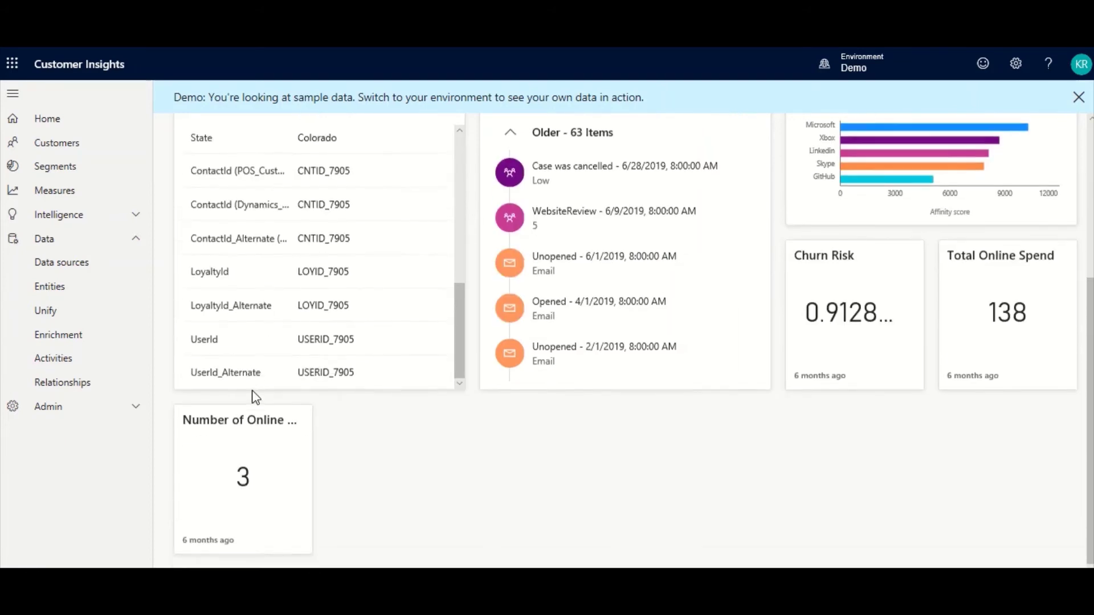
{"action": "scroll", "coordinate": [347, 376], "scroll_direction": "up", "scroll_amount": 3}
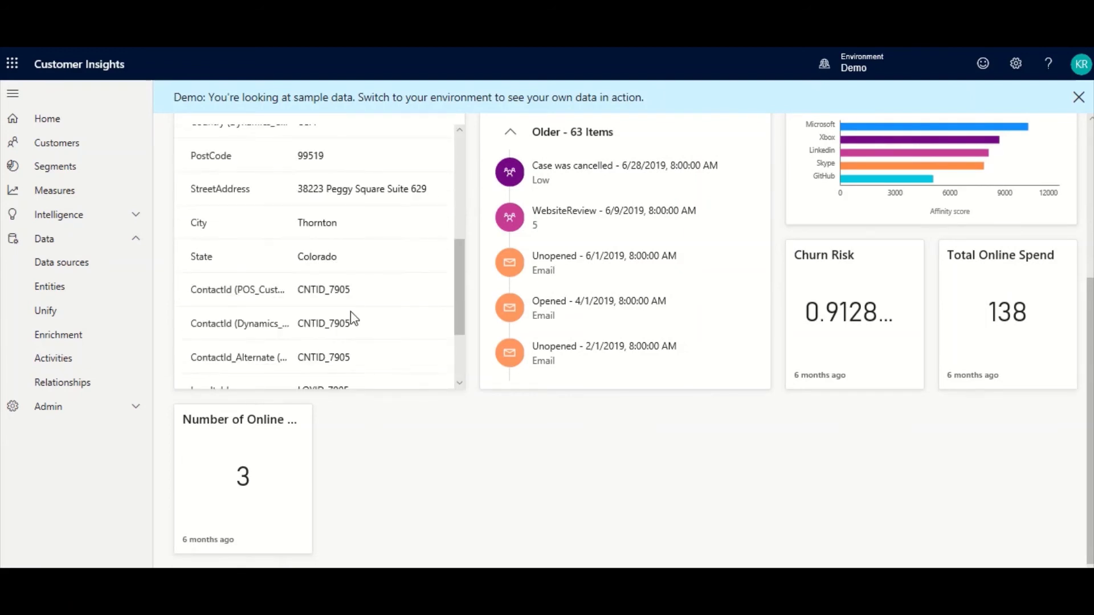
Look over the activity groups on the customer's profile and browse the entries in the Timeline.
{"action": "scroll", "coordinate": [396, 312], "scroll_direction": "up", "scroll_amount": 10}
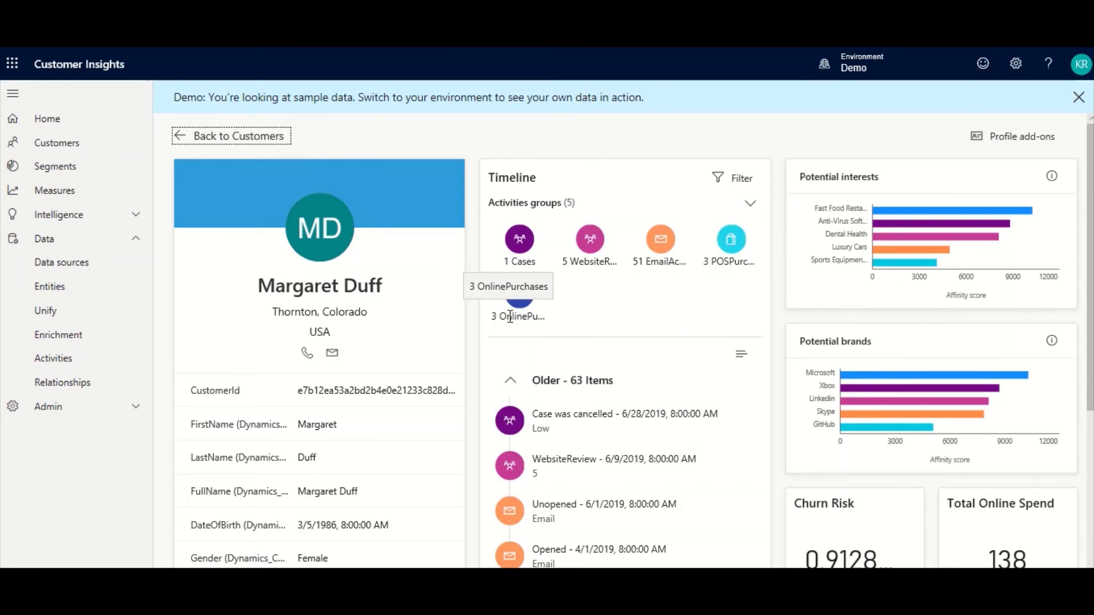
{"action": "scroll", "coordinate": [655, 444], "scroll_direction": "down", "scroll_amount": 5}
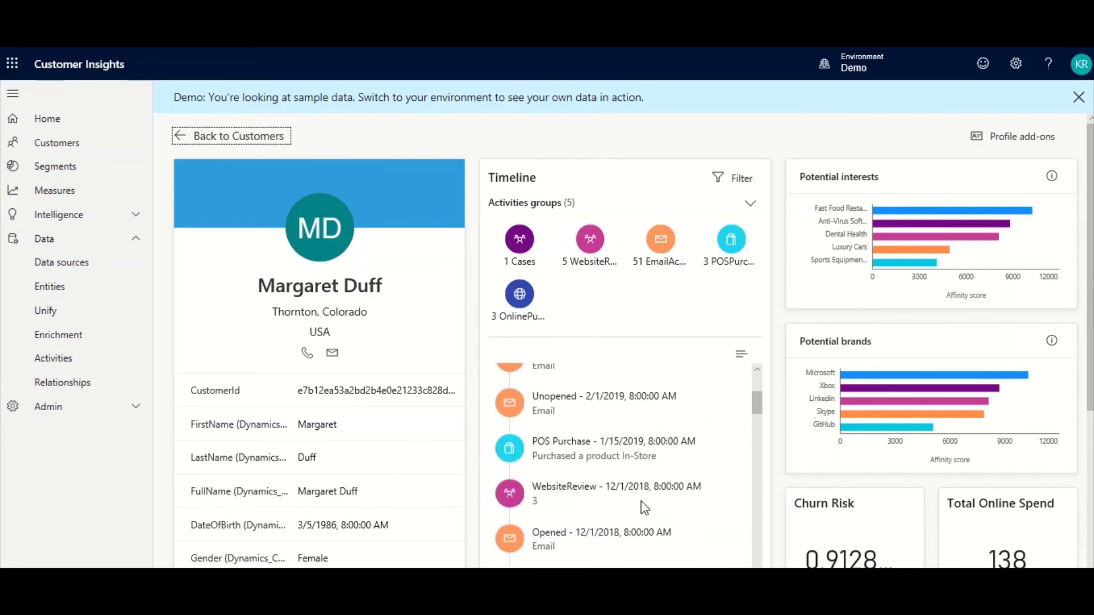
{"action": "scroll", "coordinate": [645, 507], "scroll_direction": "up", "scroll_amount": 2}
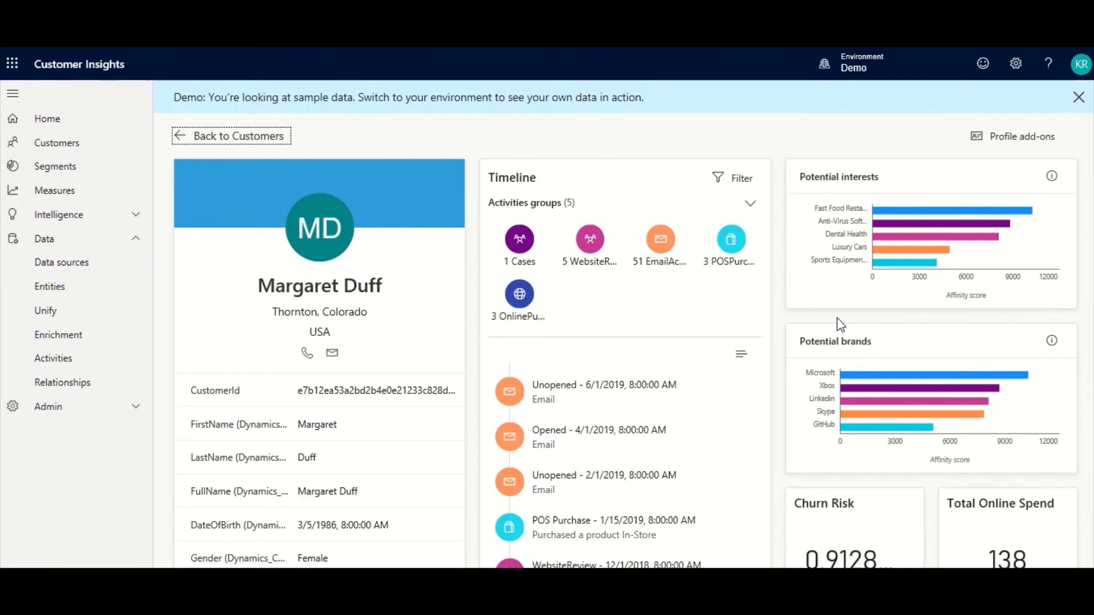
Examine the Total Online Spend and number of online purchases measures on the customer's profile.
{"action": "scroll", "coordinate": [838, 319], "scroll_direction": "down", "scroll_amount": 5}
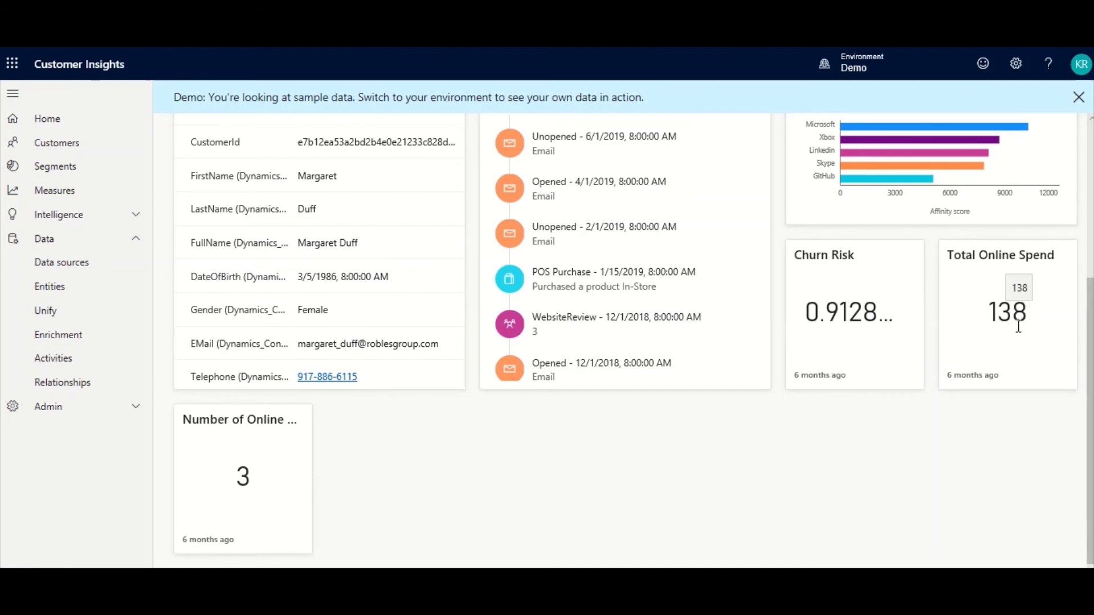
{"action": "left_click_drag", "start_coordinate": [1022, 312], "coordinate": [987, 312]}
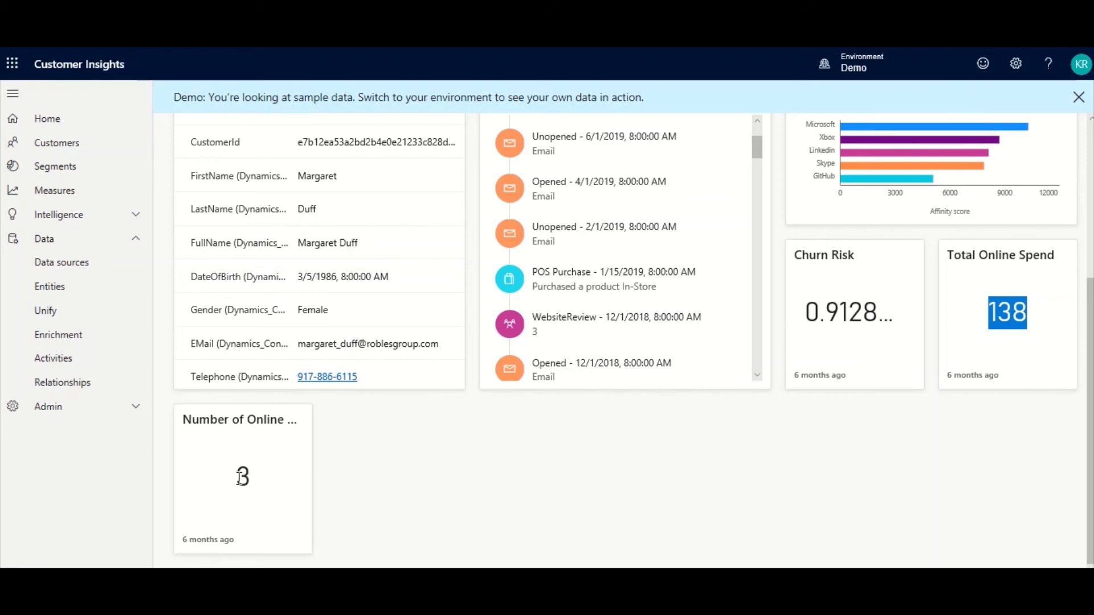
{"action": "left_click_drag", "start_coordinate": [239, 477], "coordinate": [244, 478]}
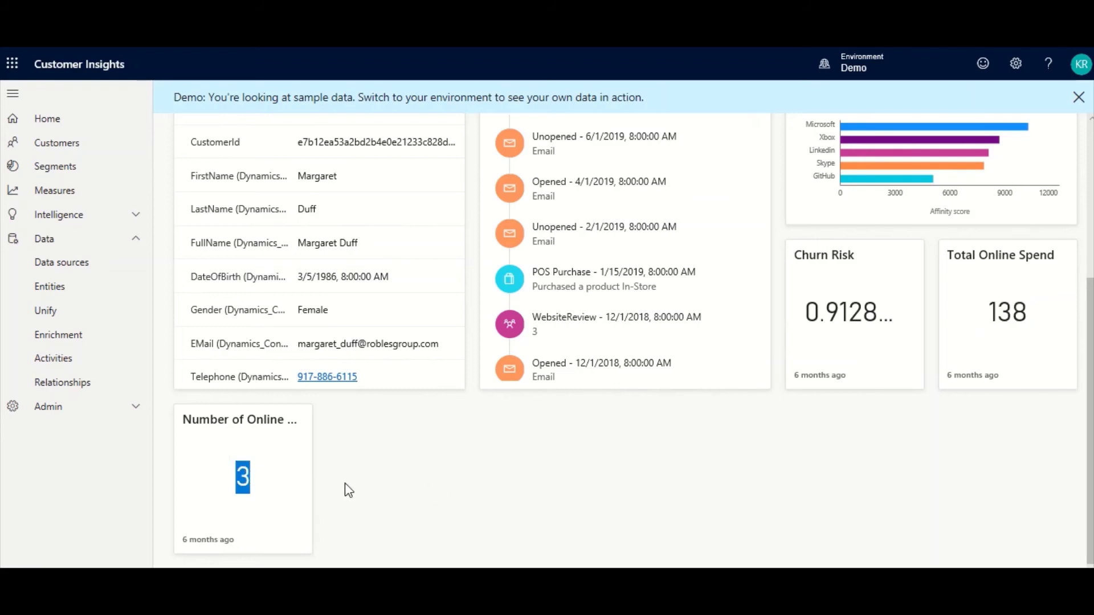
{"action": "left_click", "coordinate": [280, 504]}
{"action": "scroll", "coordinate": [655, 495], "scroll_direction": "up", "scroll_amount": 5}
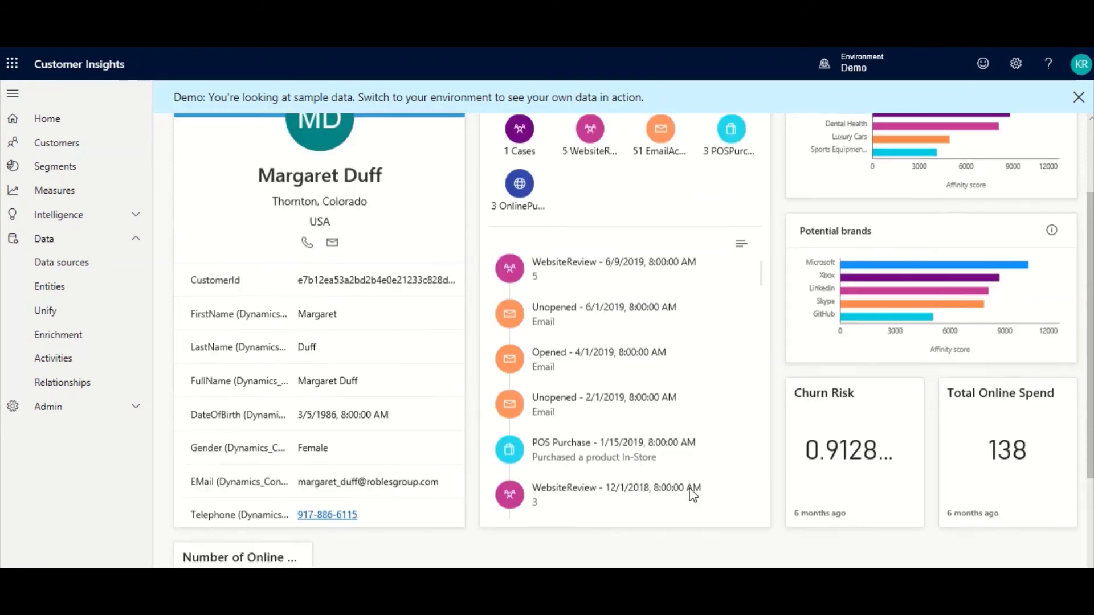
{"action": "double_click", "coordinate": [1016, 453]}
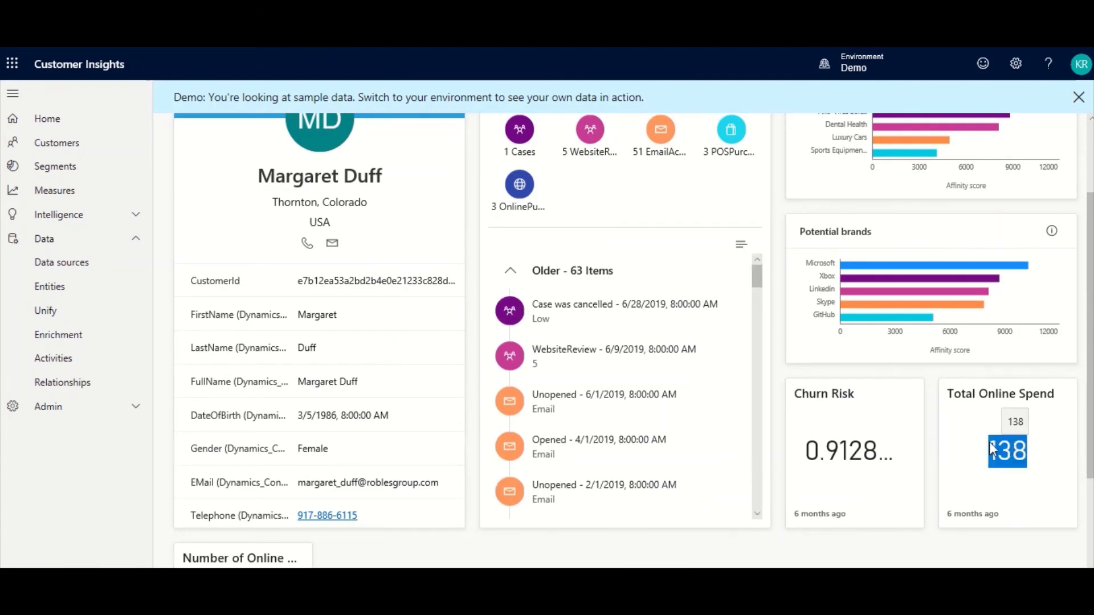
{"action": "left_click", "coordinate": [784, 394]}
Filter the customer's Timeline to OnlinePurchases activities, review the matching entries, and clear the filter.
{"action": "scroll", "coordinate": [782, 397], "scroll_direction": "up", "scroll_amount": 1}
{"action": "scroll", "coordinate": [781, 397], "scroll_direction": "up", "scroll_amount": 2}
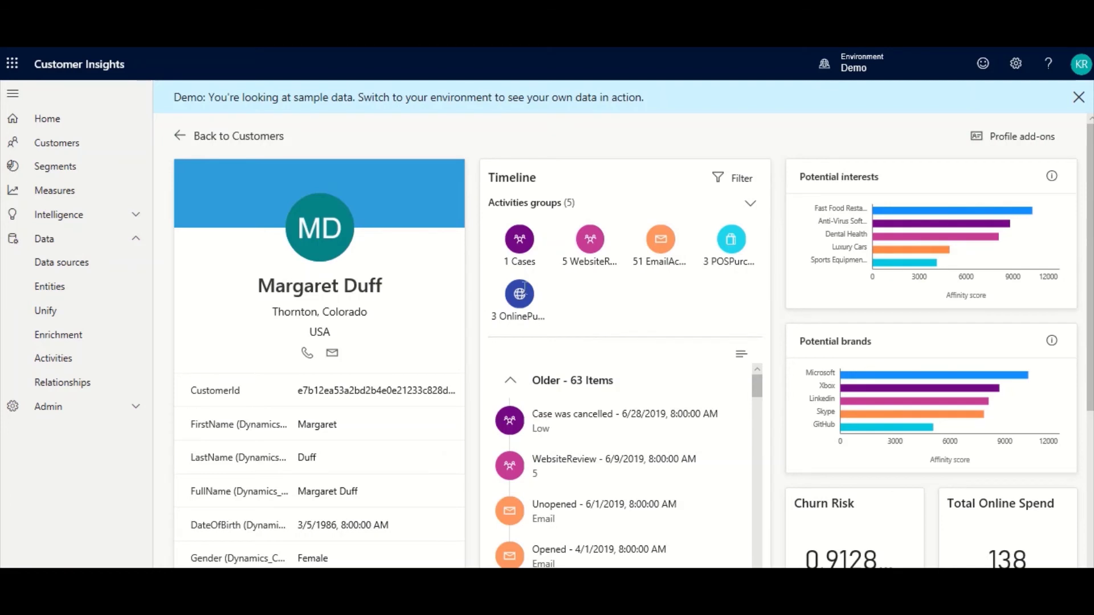
{"action": "left_click", "coordinate": [732, 180]}
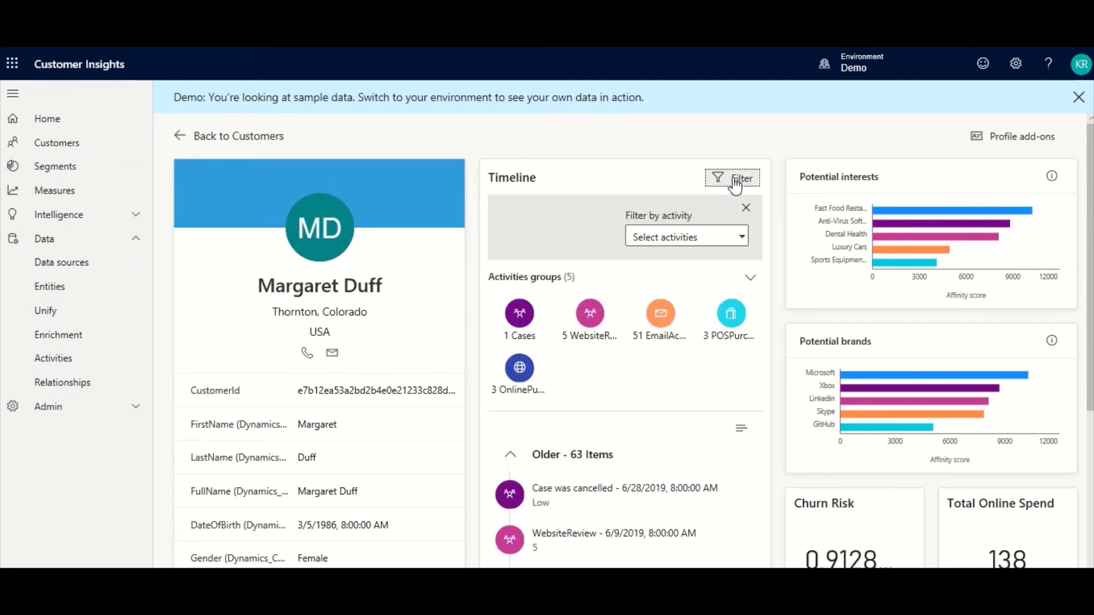
{"action": "left_click", "coordinate": [741, 238]}
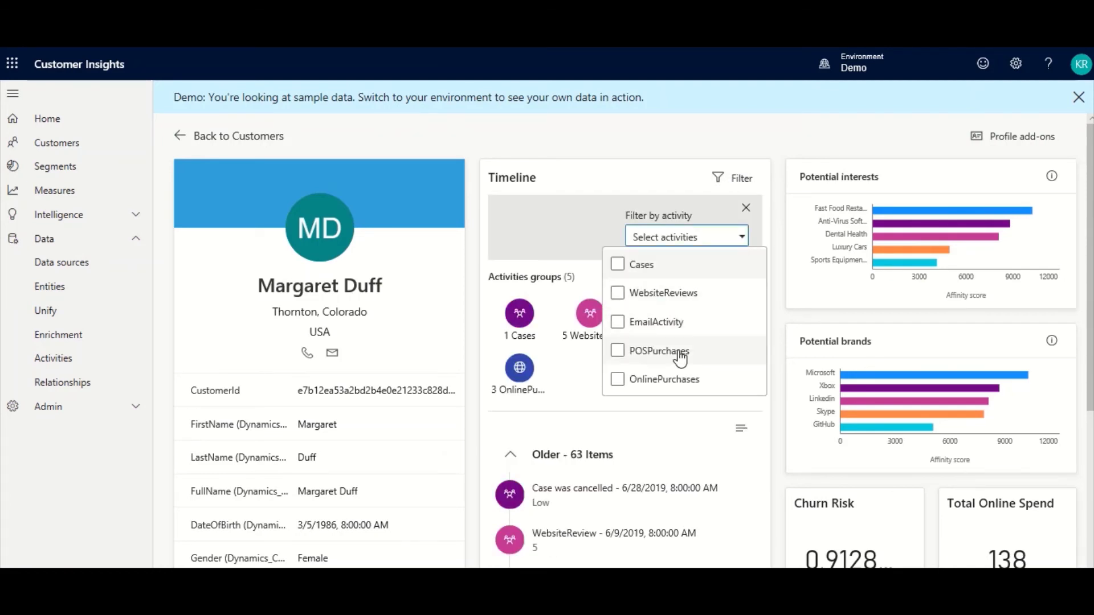
{"action": "left_click", "coordinate": [667, 380]}
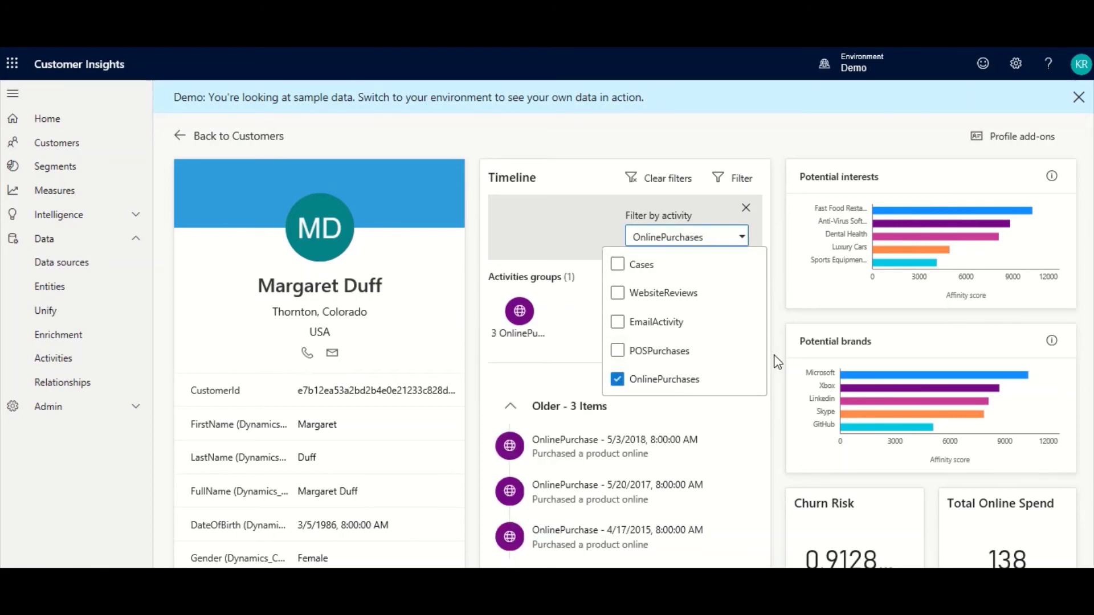
{"action": "left_click", "coordinate": [775, 354]}
{"action": "scroll", "coordinate": [553, 405], "scroll_direction": "down", "scroll_amount": 2}
{"action": "scroll", "coordinate": [553, 405], "scroll_direction": "down", "scroll_amount": 2}
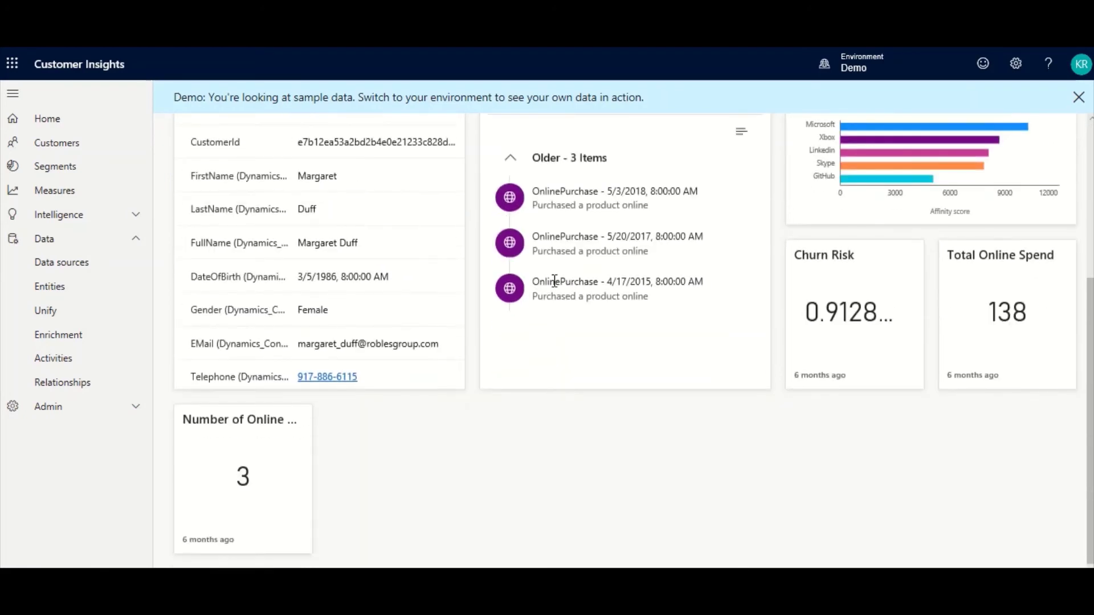
{"action": "scroll", "coordinate": [544, 393], "scroll_direction": "up", "scroll_amount": 4}
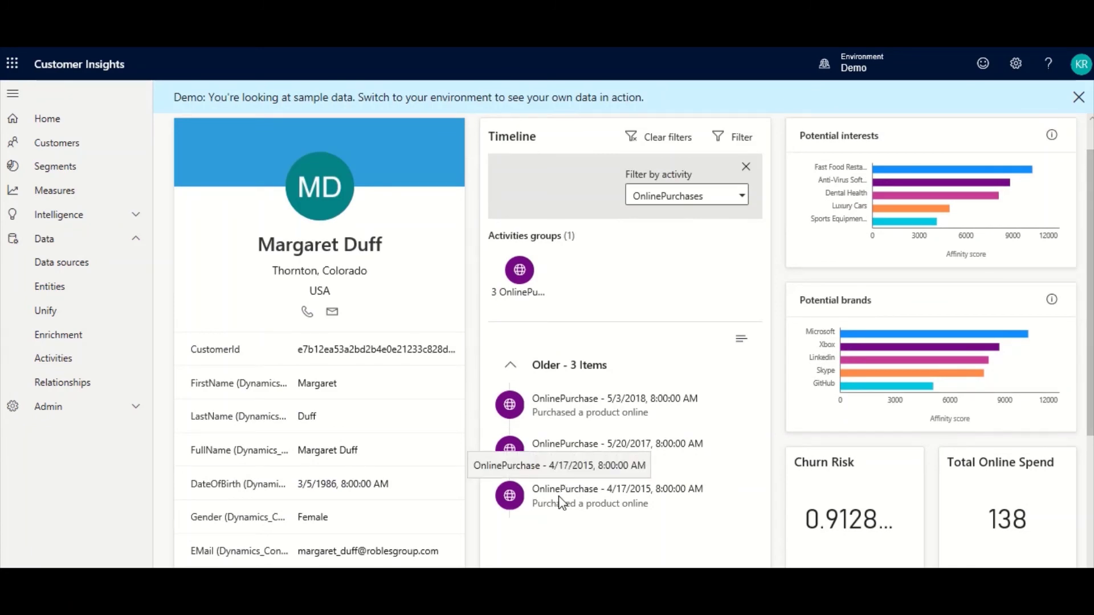
{"action": "left_click", "coordinate": [678, 146]}
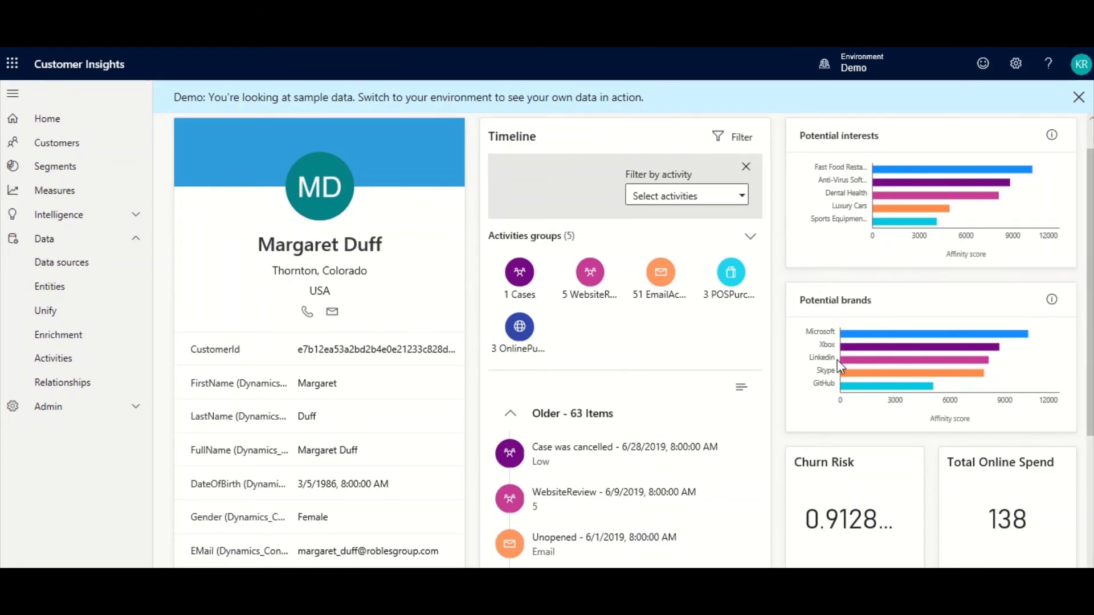
Open the list of measures and widen the Display name column so the measure names are readable.
{"action": "scroll", "coordinate": [778, 438], "scroll_direction": "down", "scroll_amount": 1}
{"action": "scroll", "coordinate": [778, 437], "scroll_direction": "down", "scroll_amount": 1}
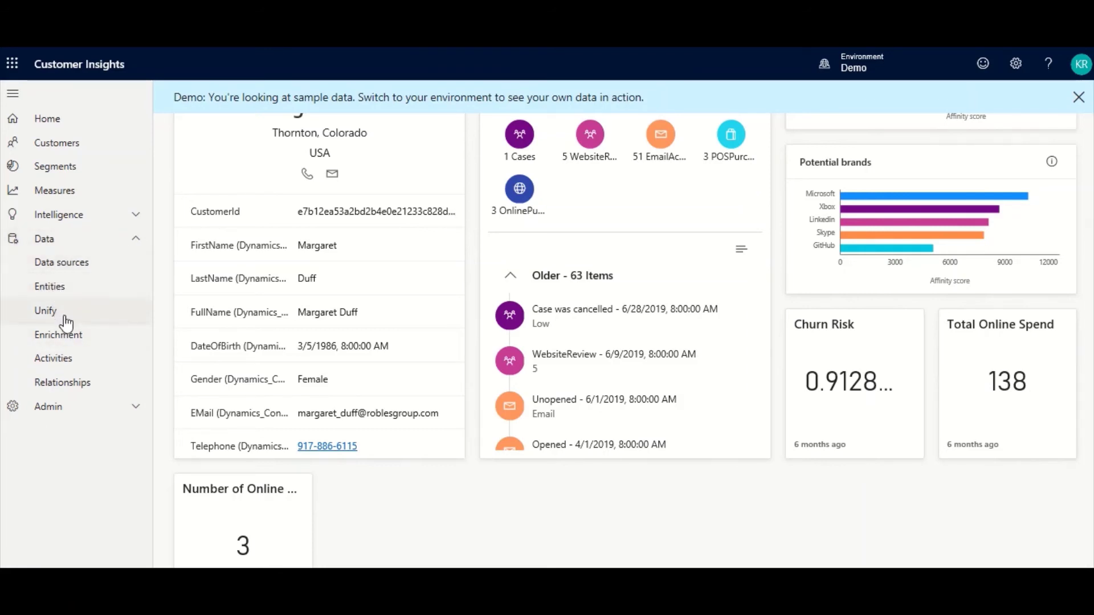
{"action": "left_click", "coordinate": [61, 195]}
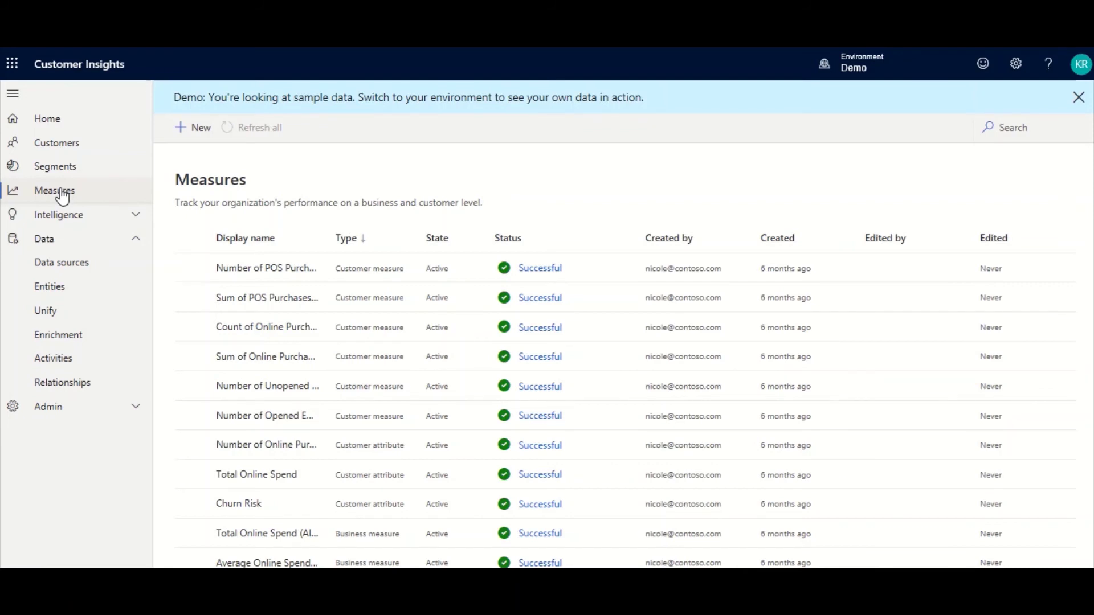
{"action": "mouse_move", "coordinate": [262, 423]}
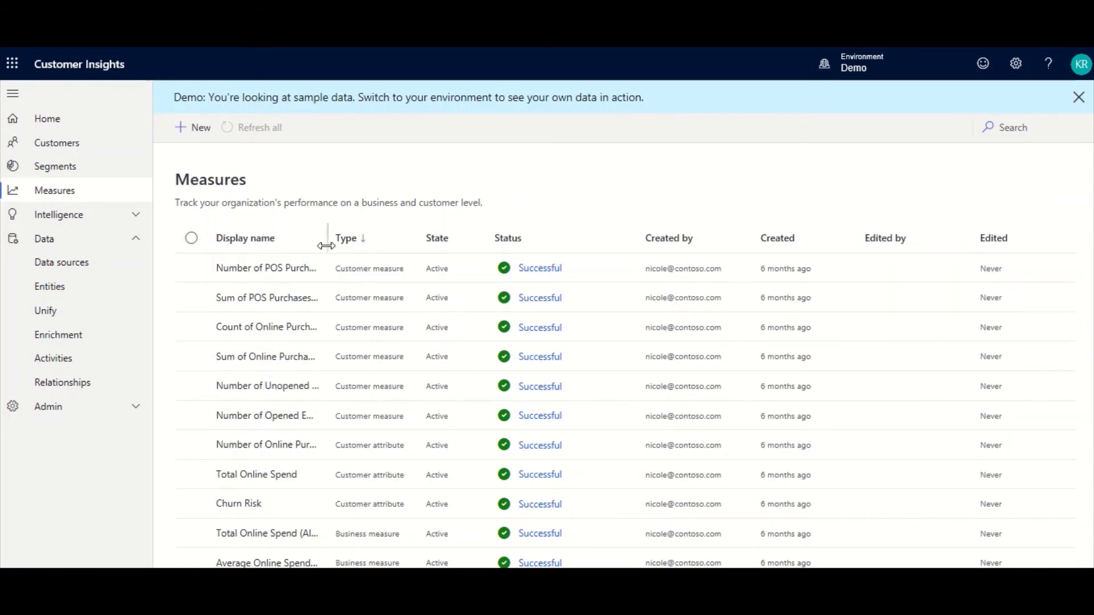
{"action": "left_click_drag", "start_coordinate": [326, 246], "coordinate": [379, 244]}
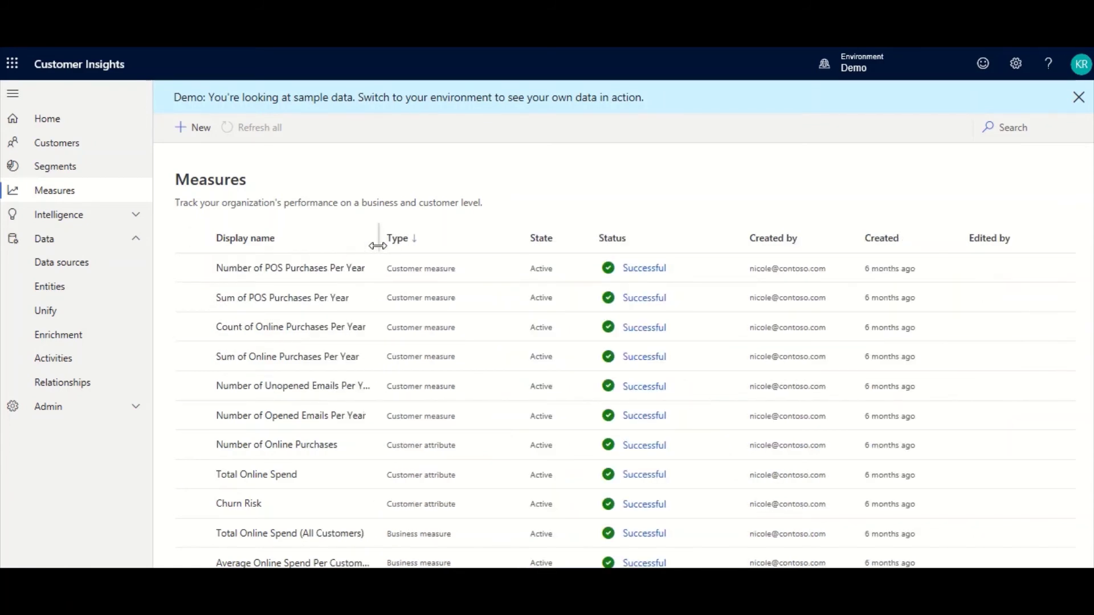
View the per-customer values of the Total Online Spend measure and close the data view.
{"action": "left_click", "coordinate": [266, 478]}
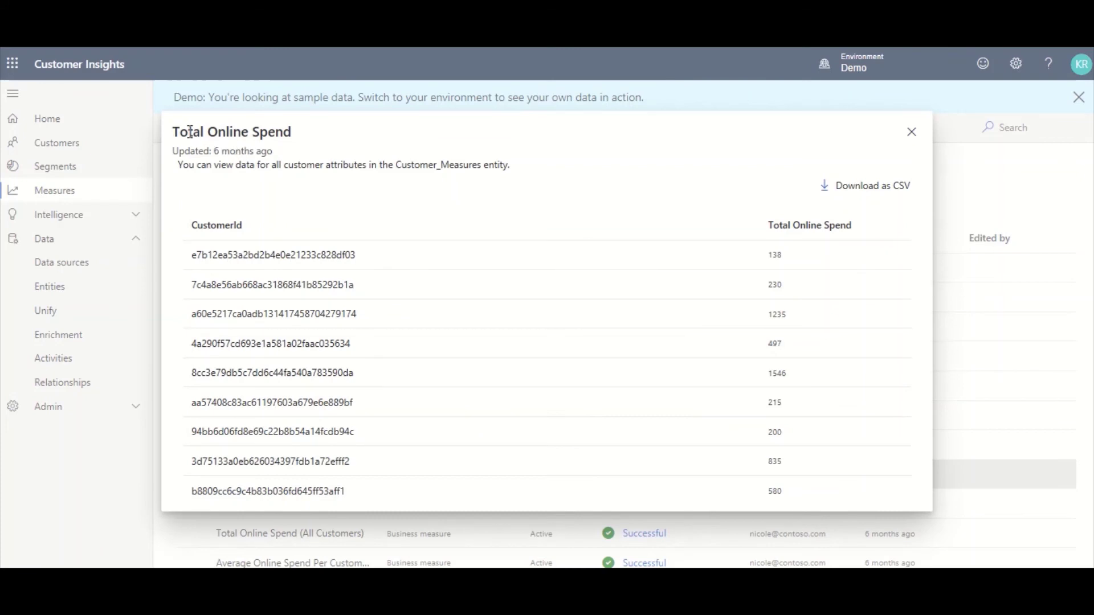
{"action": "left_click_drag", "start_coordinate": [179, 132], "coordinate": [290, 138]}
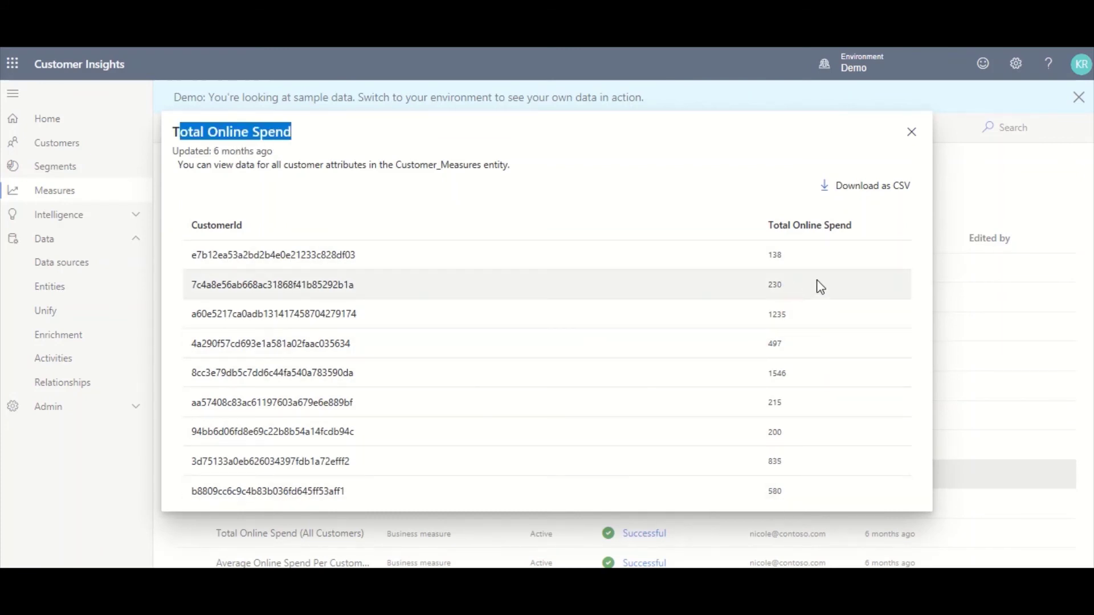
{"action": "left_click", "coordinate": [911, 132]}
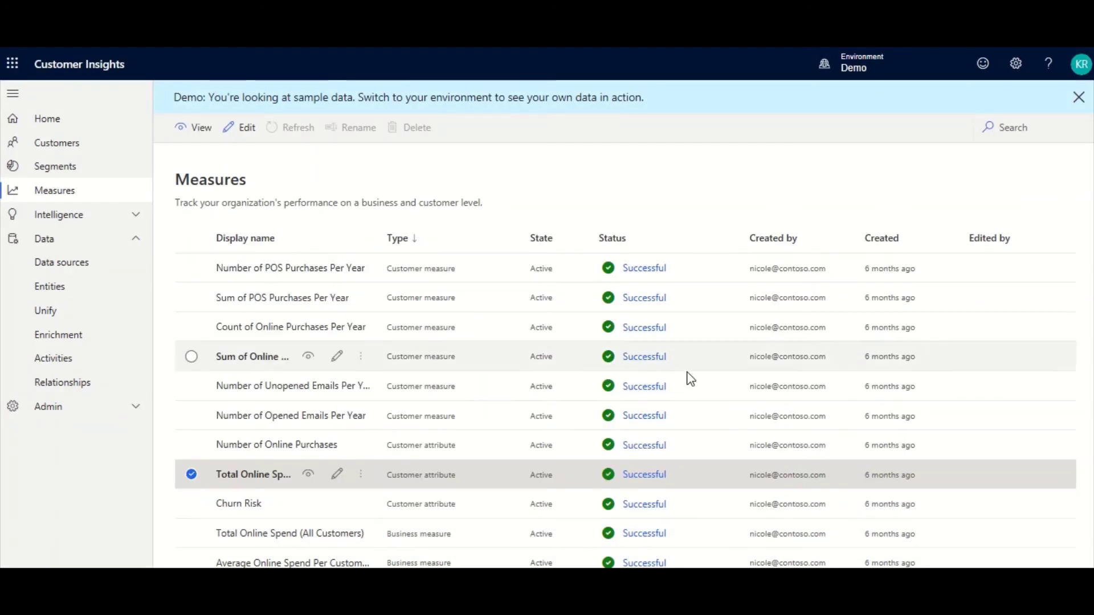
Open the Total Online Spend measure for editing and examine its entities, variables and measure definition.
{"action": "left_click", "coordinate": [340, 480]}
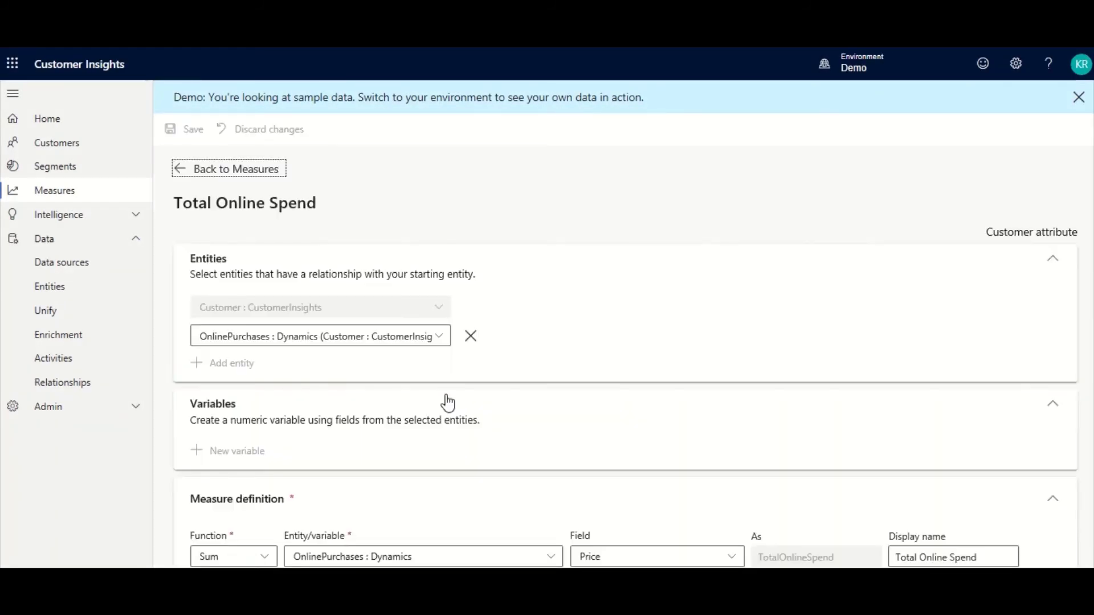
{"action": "scroll", "coordinate": [544, 426], "scroll_direction": "down", "scroll_amount": 1}
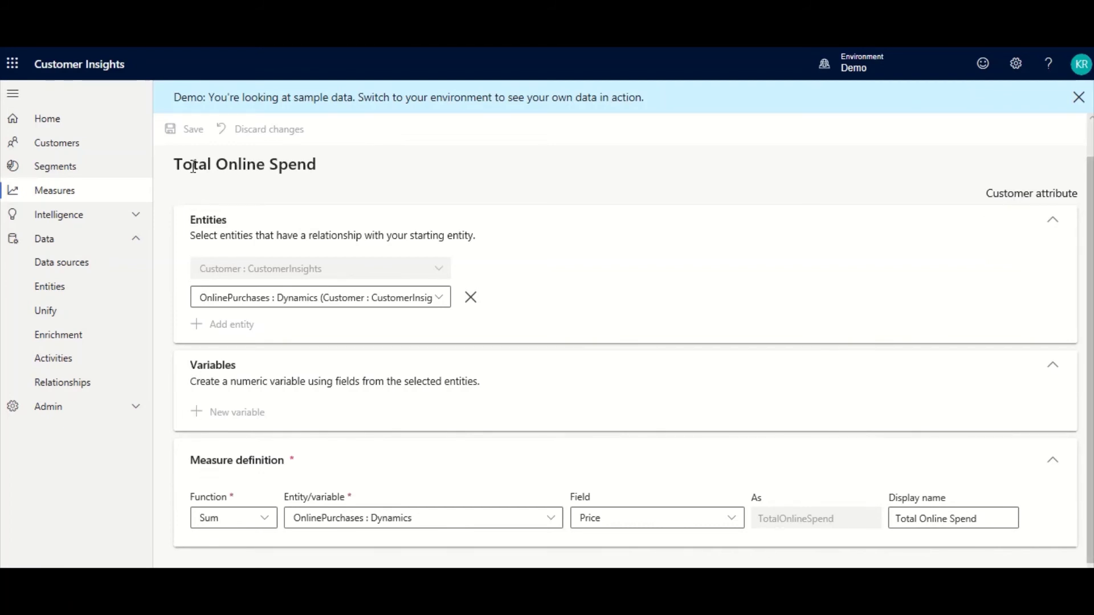
{"action": "scroll", "coordinate": [215, 220], "scroll_direction": "up", "scroll_amount": 1}
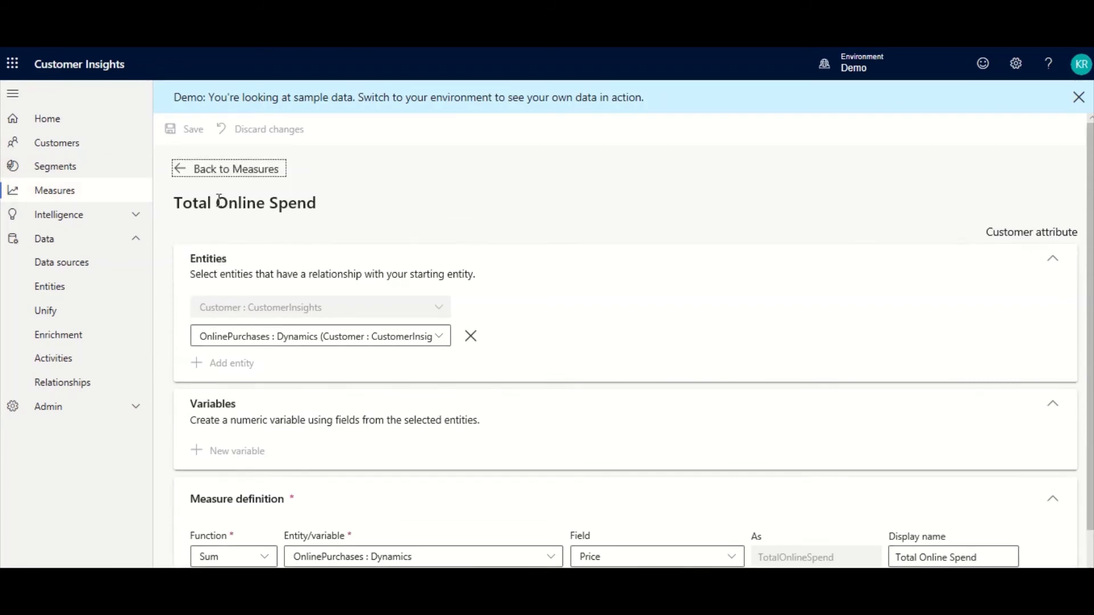
Return to the list of measures and open the Churn Risk measure's definition.
{"action": "left_click", "coordinate": [221, 170]}
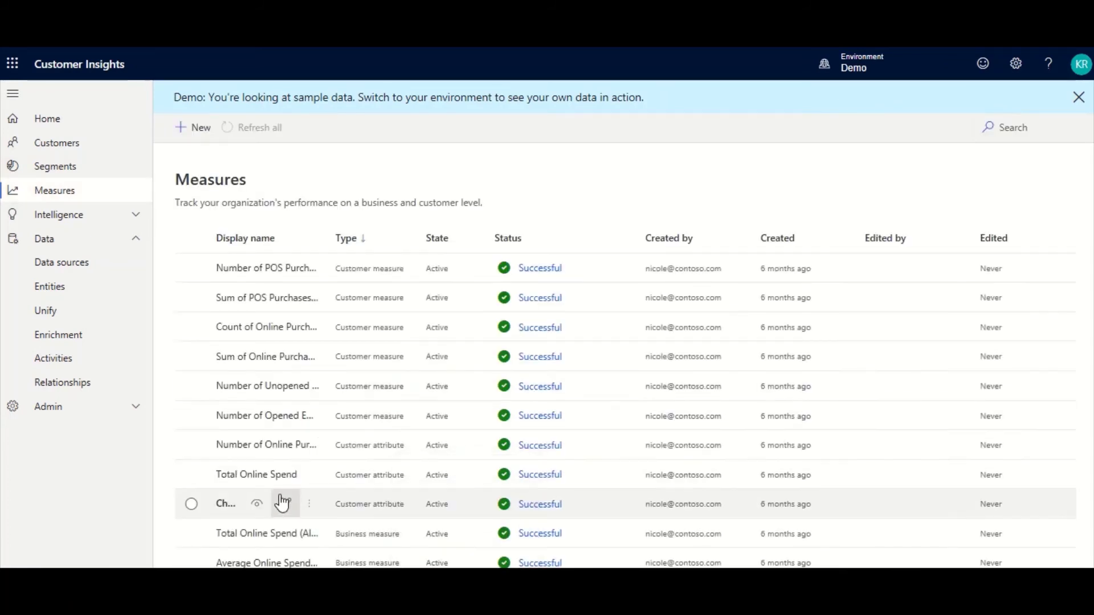
{"action": "left_click", "coordinate": [287, 505]}
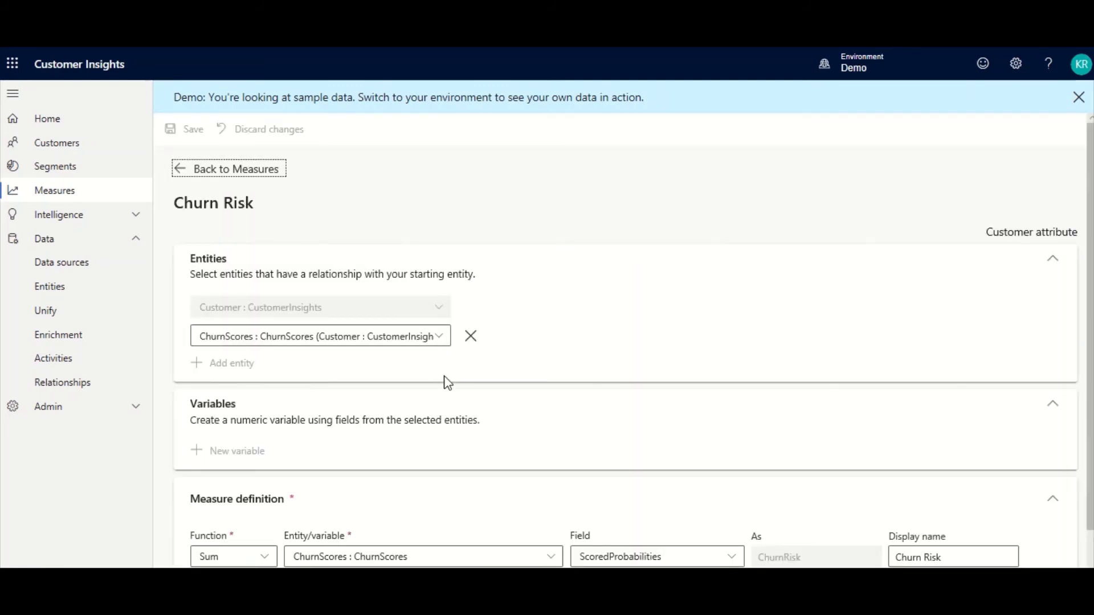
Return from the Churn Risk definition to the list of measures and widen the Display name column to show full names.
{"action": "scroll", "coordinate": [447, 399], "scroll_direction": "down", "scroll_amount": 1}
{"action": "left_click", "coordinate": [212, 171]}
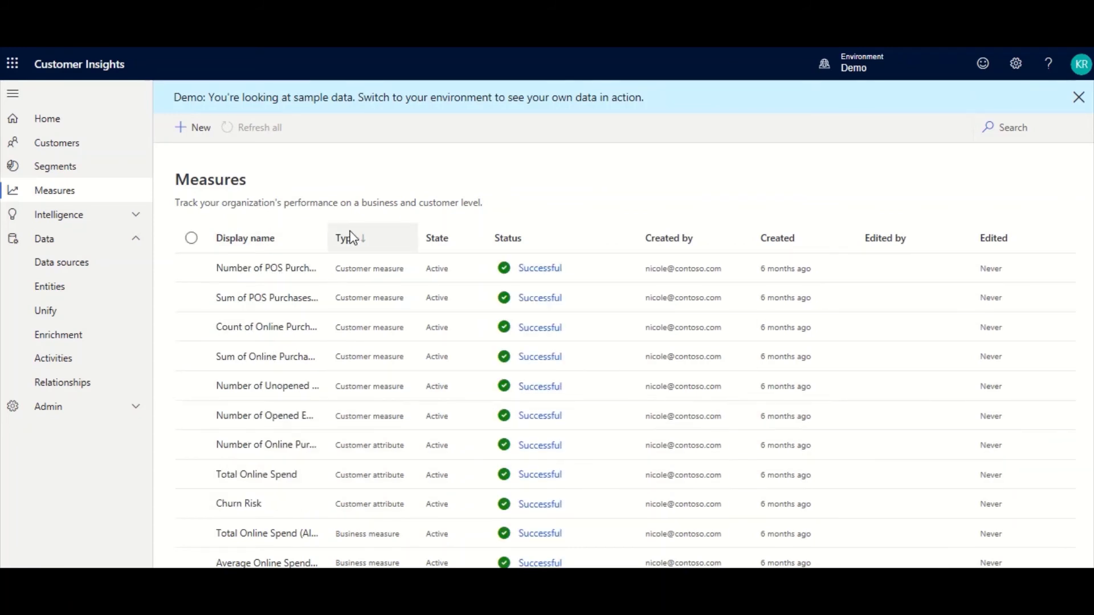
{"action": "left_click_drag", "start_coordinate": [328, 239], "coordinate": [432, 246]}
Open the Average Online Spend Per Customer measure for editing and examine its entities, variables and measure definition.
{"action": "scroll", "coordinate": [393, 329], "scroll_direction": "down", "scroll_amount": 1}
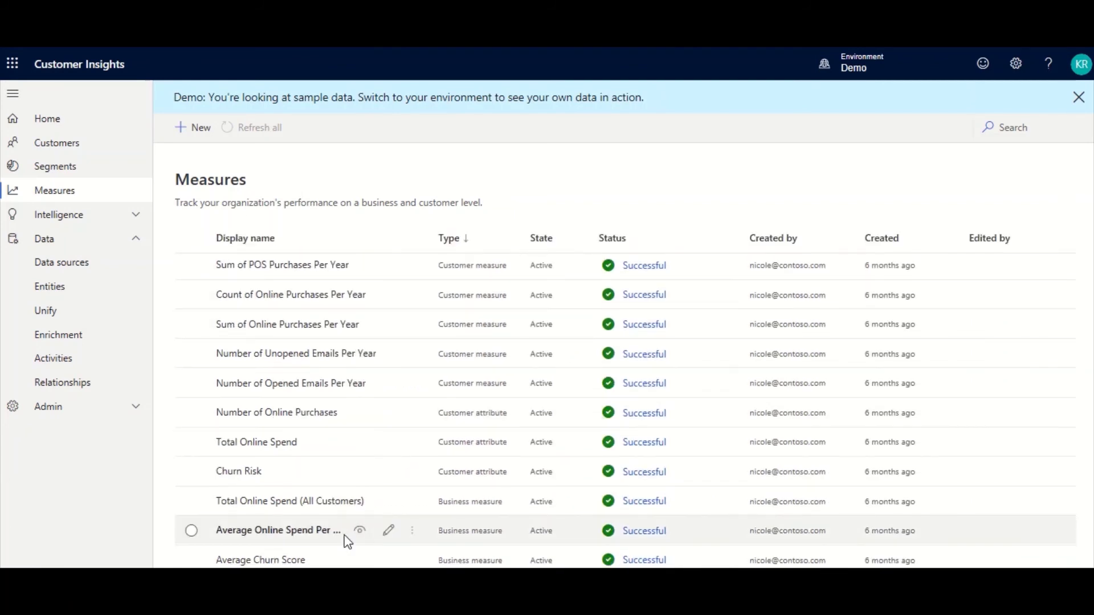
{"action": "left_click", "coordinate": [382, 534]}
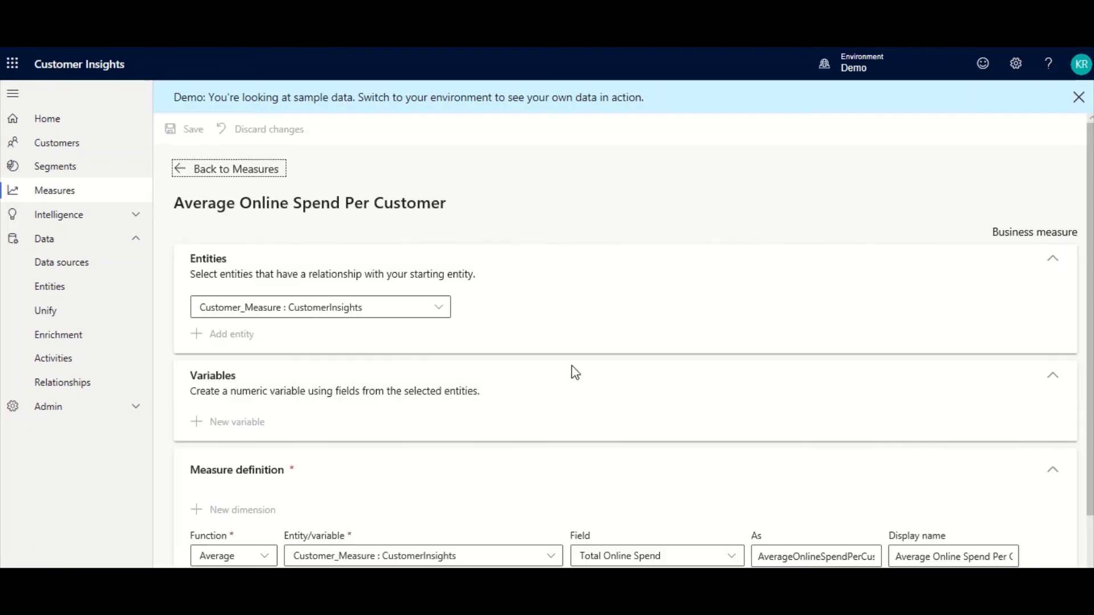
{"action": "scroll", "coordinate": [591, 417], "scroll_direction": "down", "scroll_amount": 1}
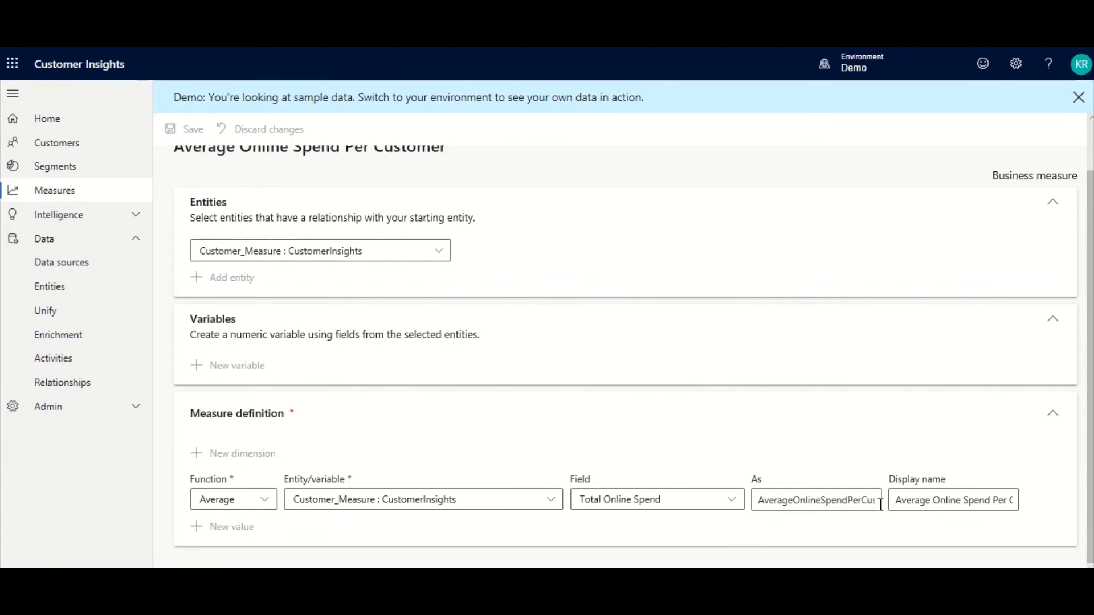
{"action": "scroll", "coordinate": [801, 489], "scroll_direction": "up", "scroll_amount": 1}
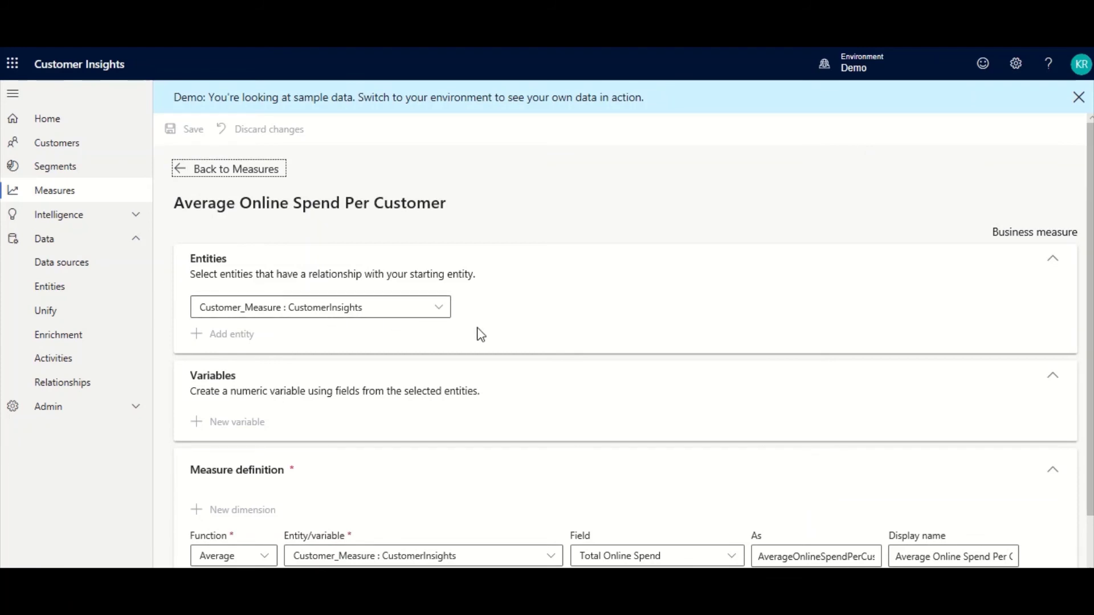
Open the home page and review its insights, segments and enrichments cards, including the Customers with Open Cases trend.
{"action": "left_click", "coordinate": [76, 132]}
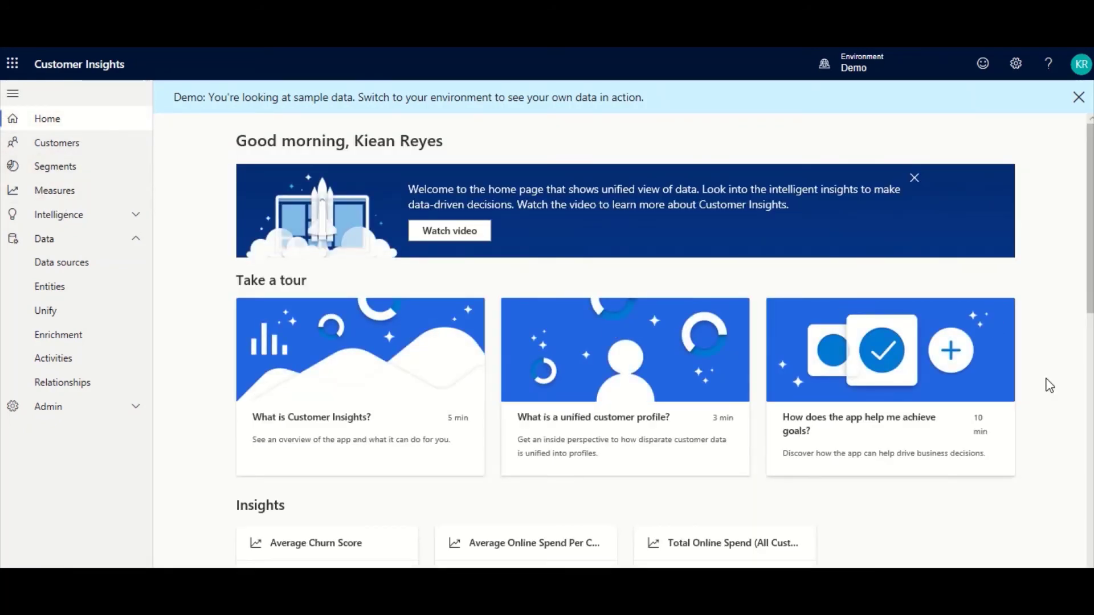
{"action": "scroll", "coordinate": [1054, 399], "scroll_direction": "down", "scroll_amount": 3}
{"action": "scroll", "coordinate": [1016, 416], "scroll_direction": "down", "scroll_amount": 2}
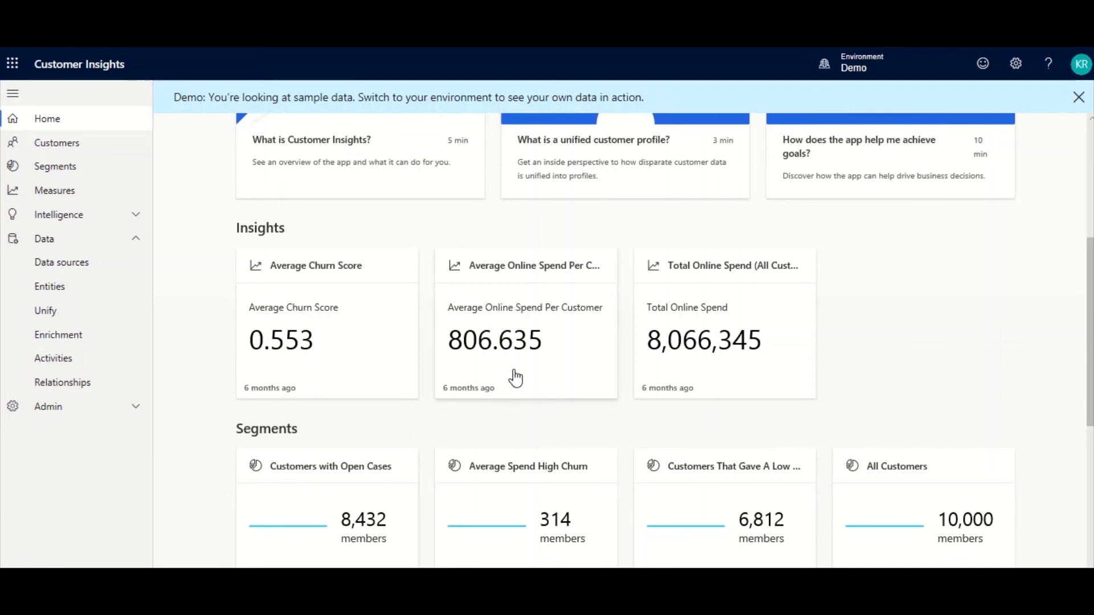
{"action": "scroll", "coordinate": [515, 391], "scroll_direction": "down", "scroll_amount": 2}
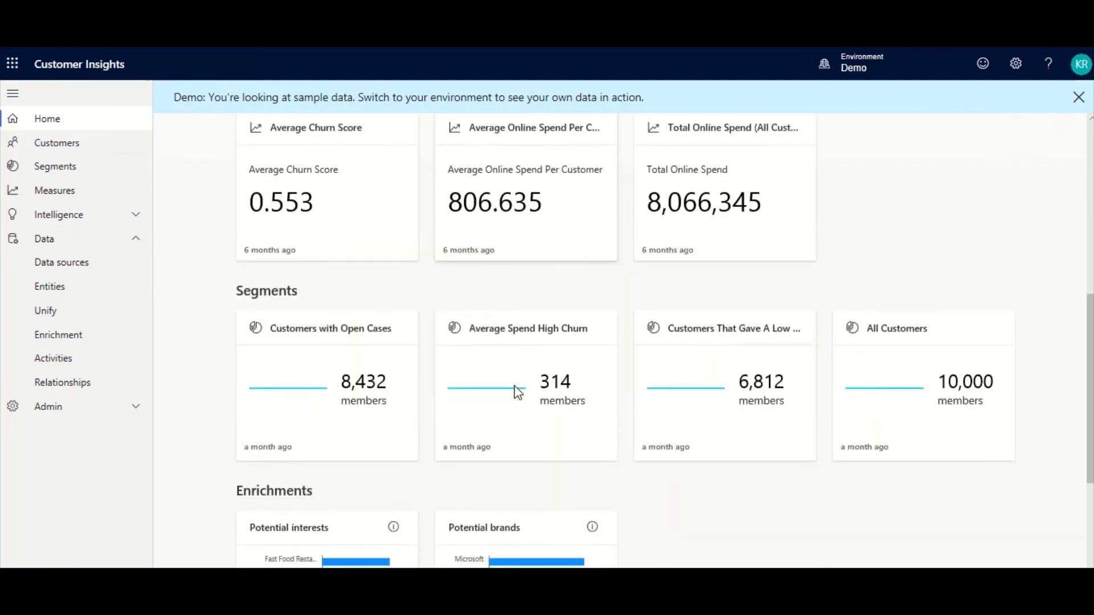
{"action": "scroll", "coordinate": [210, 371], "scroll_direction": "down", "scroll_amount": 2}
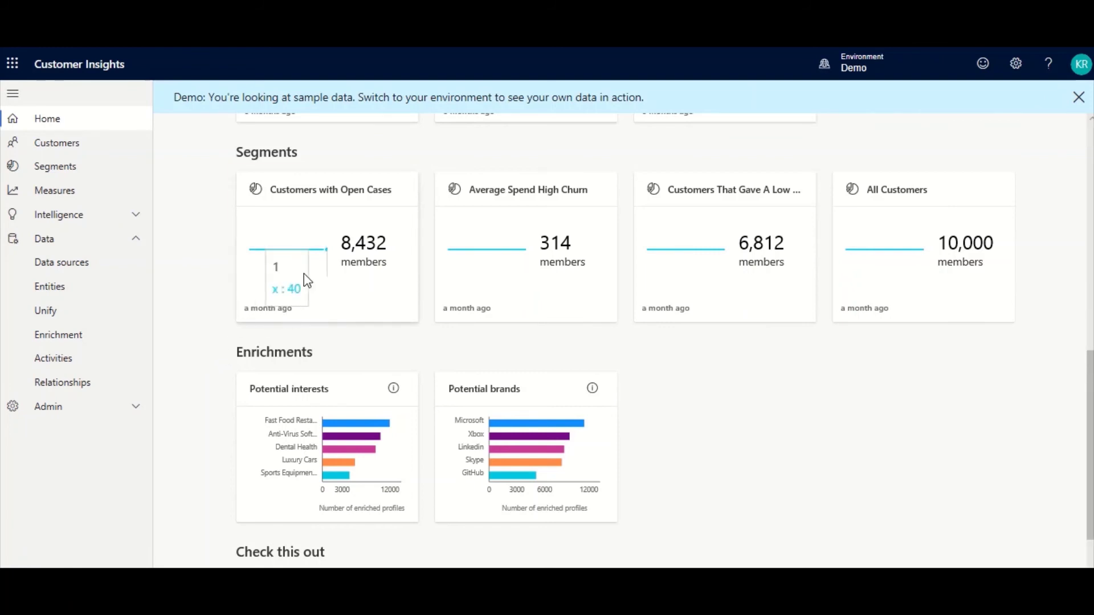
{"action": "mouse_move", "coordinate": [285, 259]}
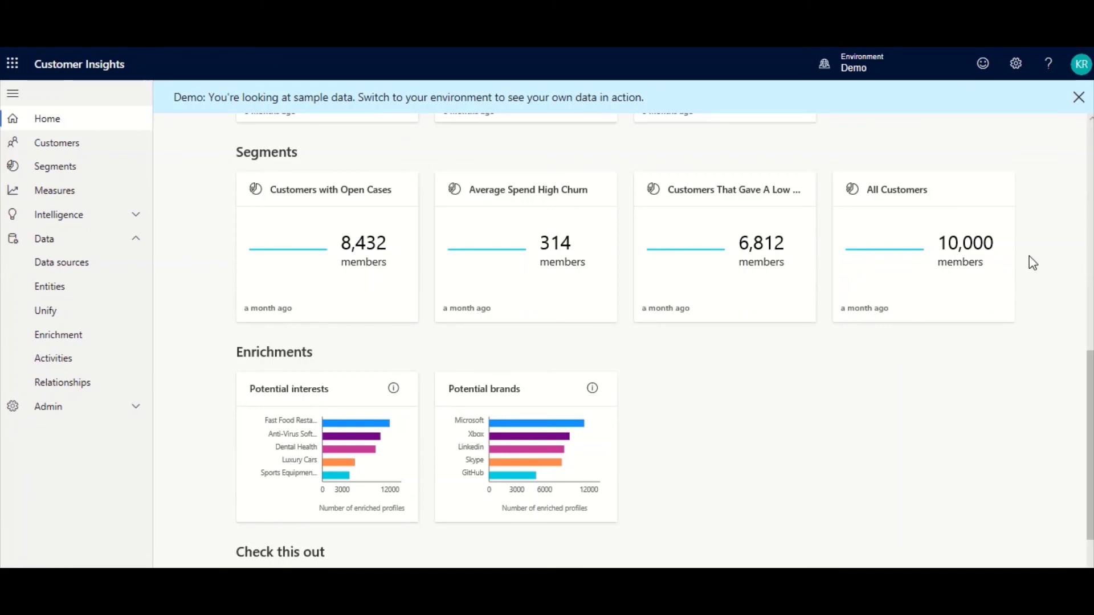
Open the Average Spend High Churn segment and examine its size chart and the columns of its segment members preview.
{"action": "left_click", "coordinate": [558, 256]}
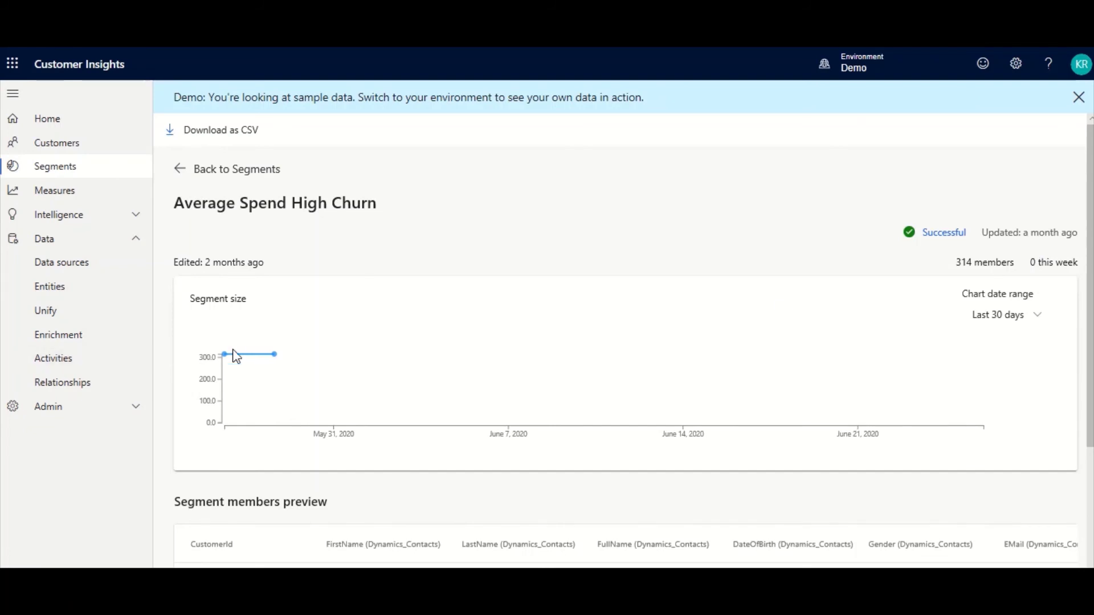
{"action": "mouse_move", "coordinate": [274, 355]}
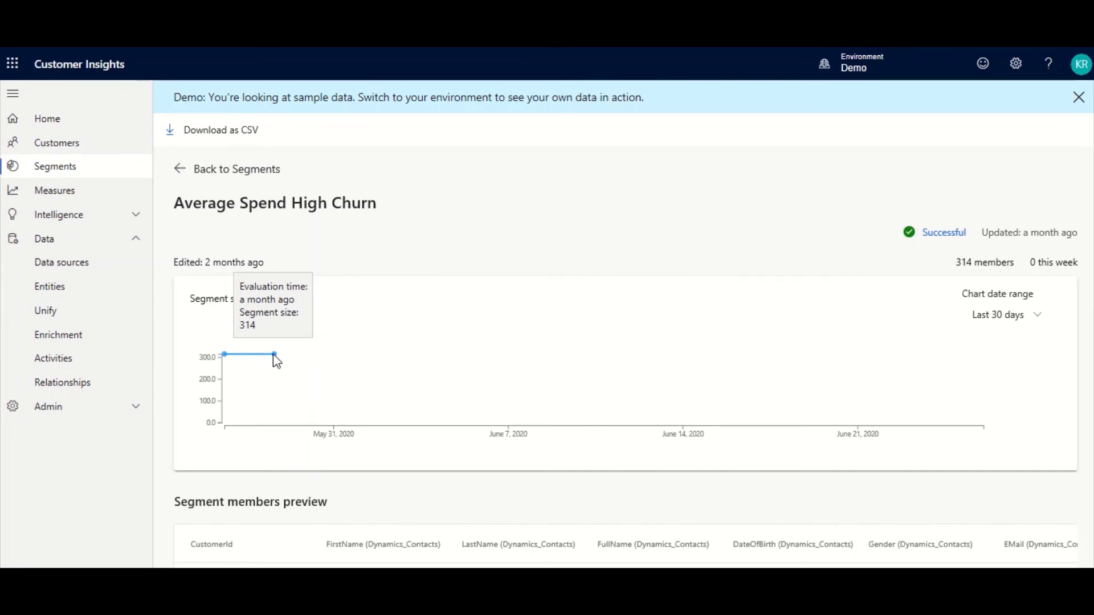
{"action": "scroll", "coordinate": [259, 488], "scroll_direction": "down", "scroll_amount": 1}
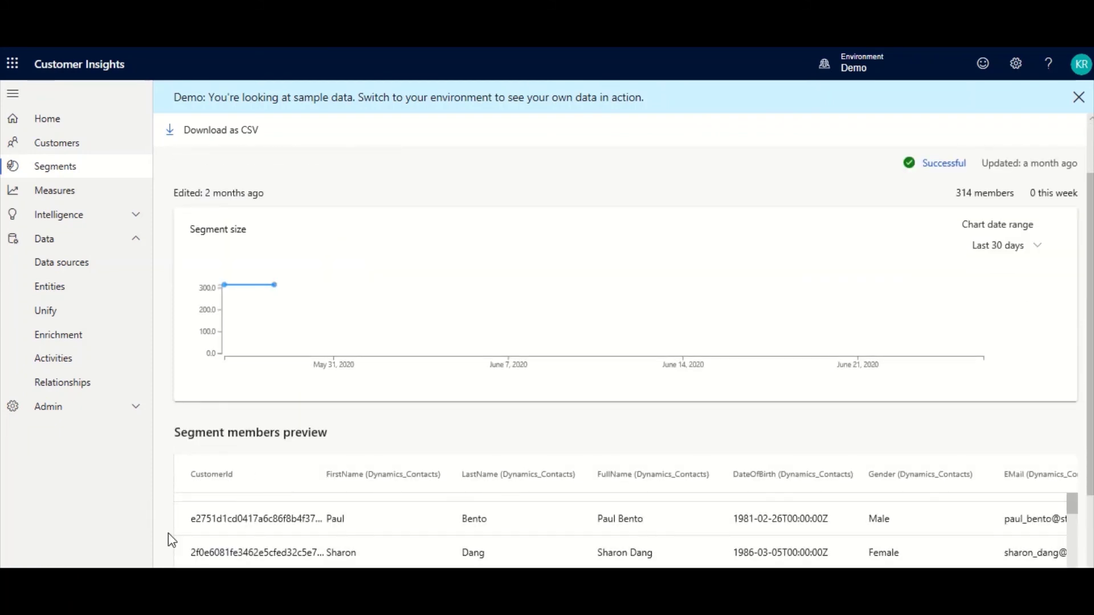
{"action": "scroll", "coordinate": [170, 535], "scroll_direction": "down", "scroll_amount": 2}
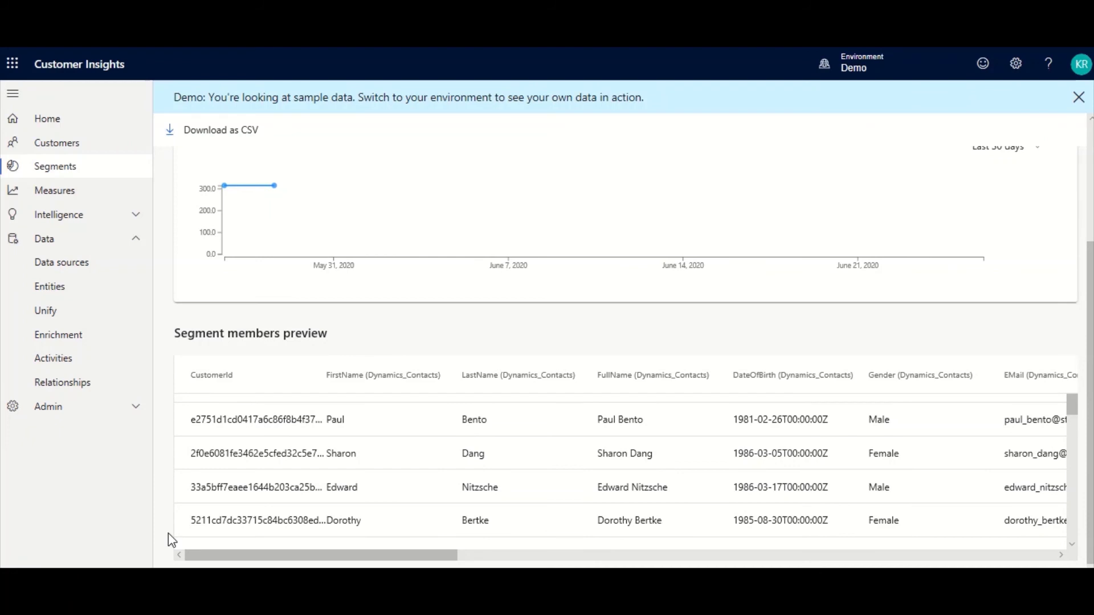
{"action": "mouse_move", "coordinate": [222, 564]}
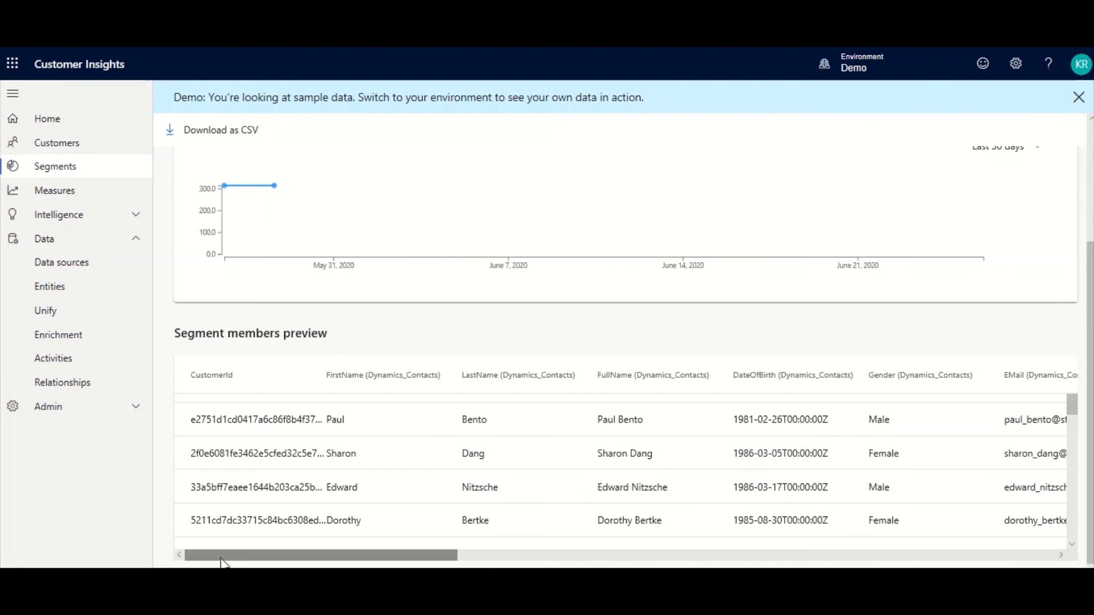
{"action": "left_click_drag", "start_coordinate": [234, 562], "coordinate": [406, 563]}
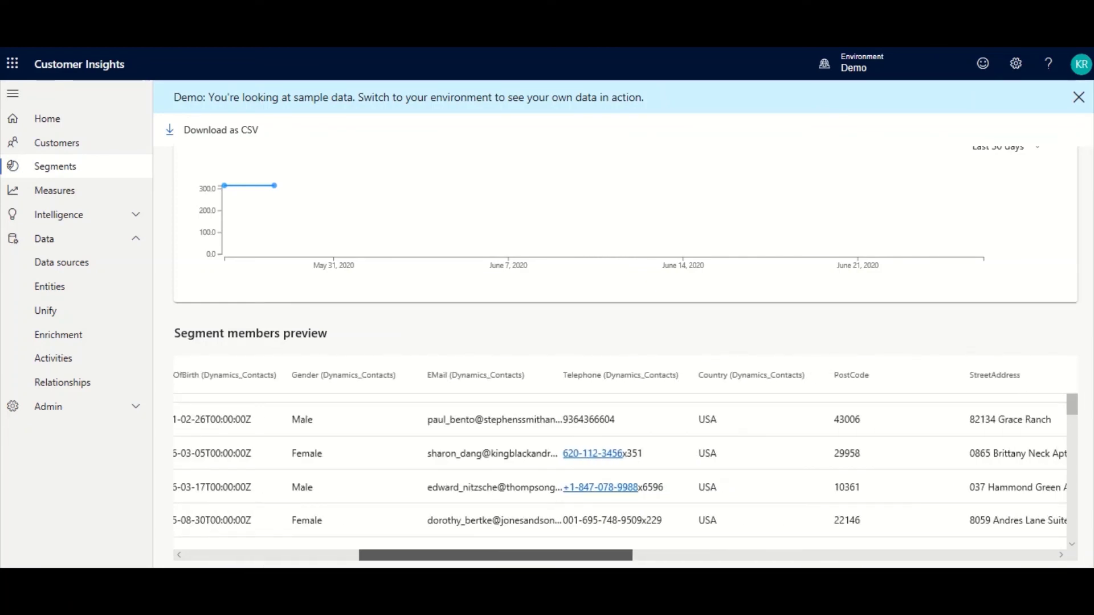
{"action": "scroll", "coordinate": [371, 503], "scroll_direction": "up", "scroll_amount": 5}
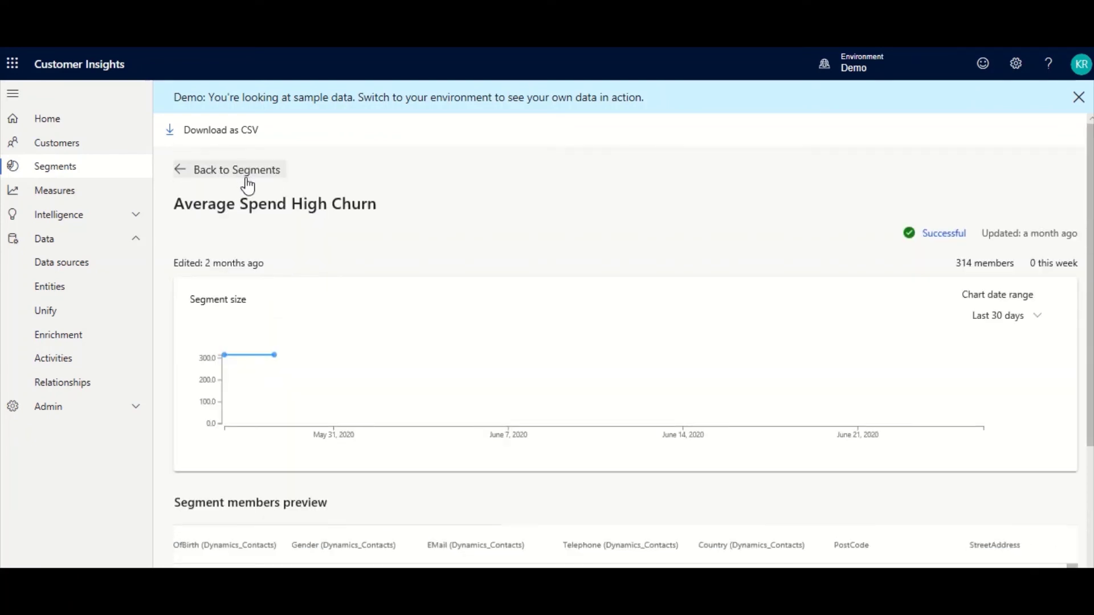
Return to the list of segments, open Average Spend High Churn for editing and examine its two filter groups.
{"action": "left_click", "coordinate": [249, 184]}
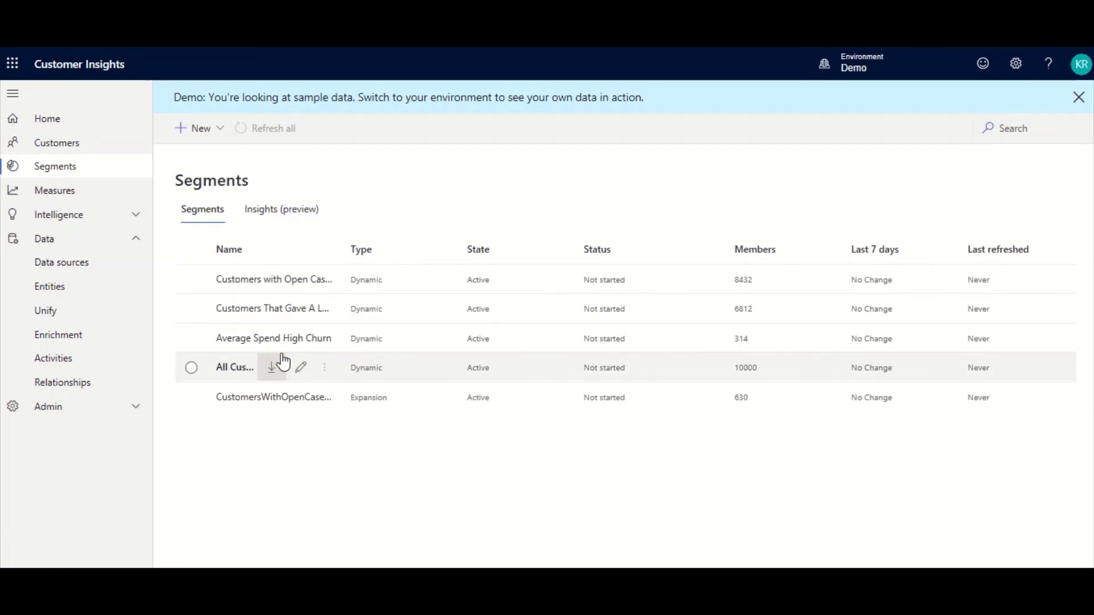
{"action": "left_click", "coordinate": [305, 341]}
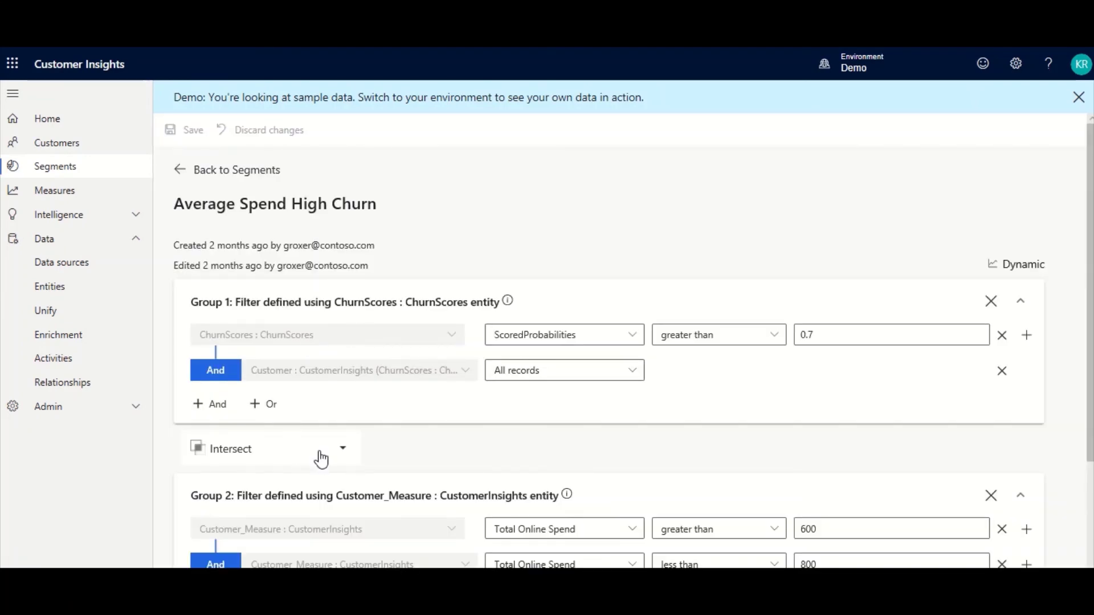
{"action": "scroll", "coordinate": [319, 458], "scroll_direction": "down", "scroll_amount": 2}
{"action": "scroll", "coordinate": [342, 405], "scroll_direction": "up", "scroll_amount": 2}
{"action": "scroll", "coordinate": [459, 446], "scroll_direction": "down", "scroll_amount": 2}
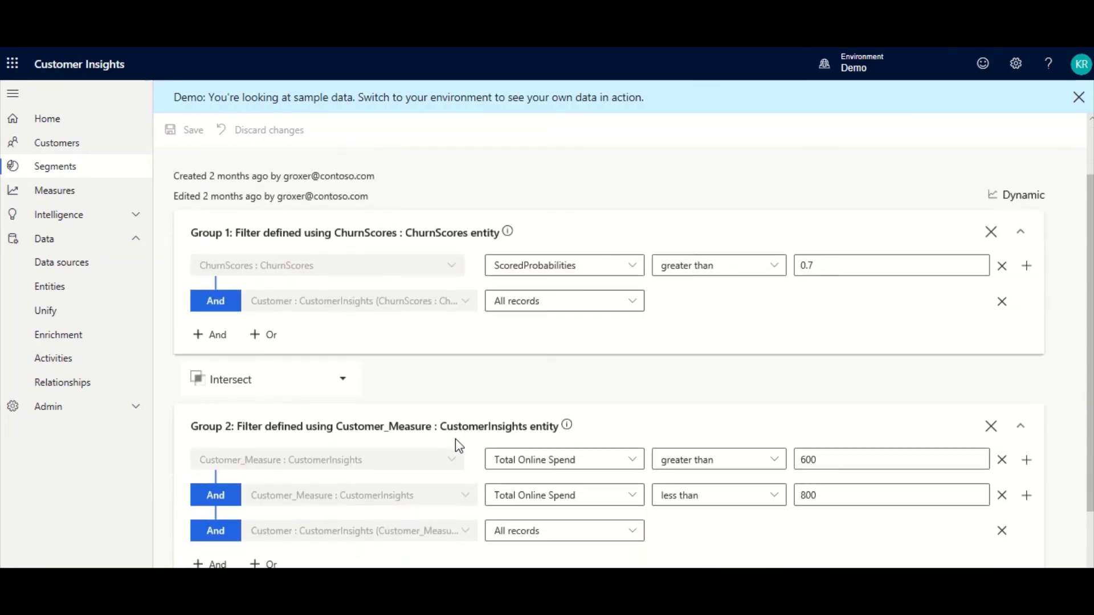
{"action": "scroll", "coordinate": [459, 446], "scroll_direction": "up", "scroll_amount": 2}
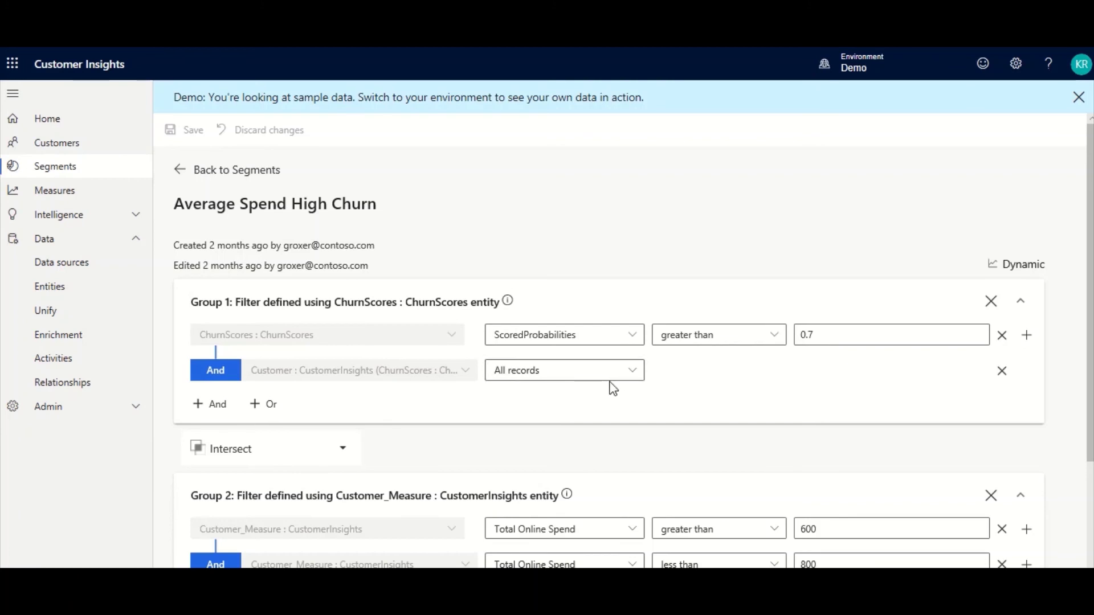
View the set operators available between Group 1 and Group 2, keeping Intersect selected.
{"action": "scroll", "coordinate": [627, 392], "scroll_direction": "down", "scroll_amount": 2}
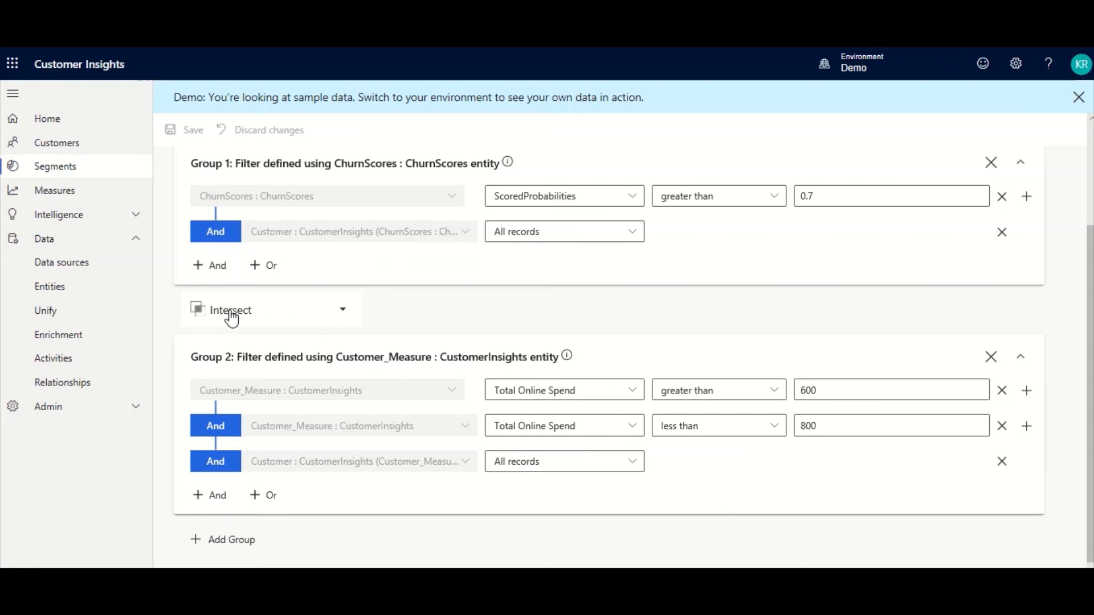
{"action": "left_click", "coordinate": [344, 312]}
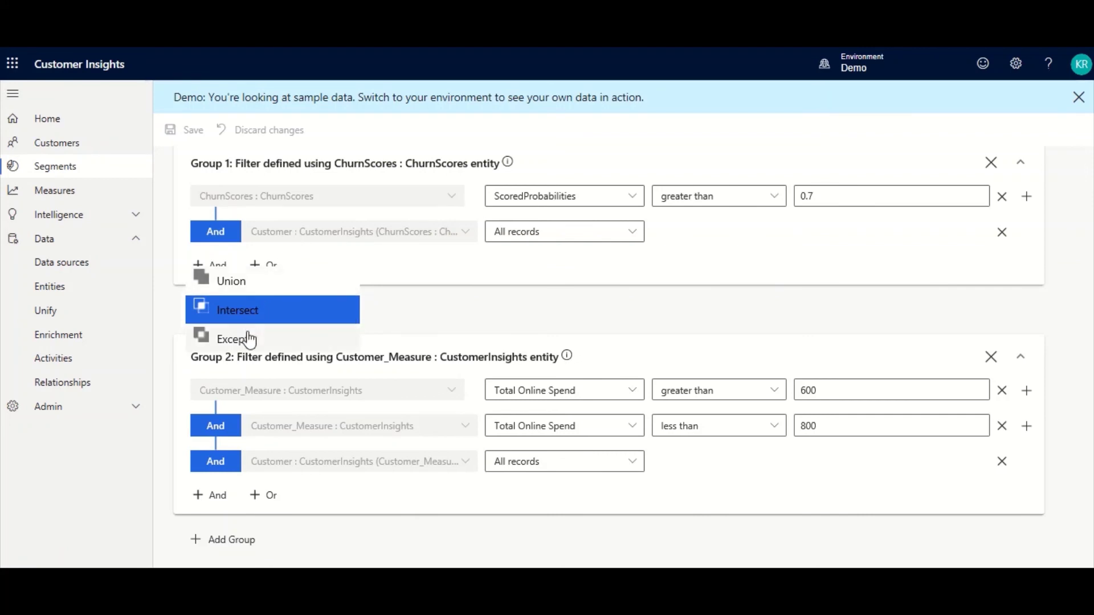
{"action": "left_click", "coordinate": [470, 327]}
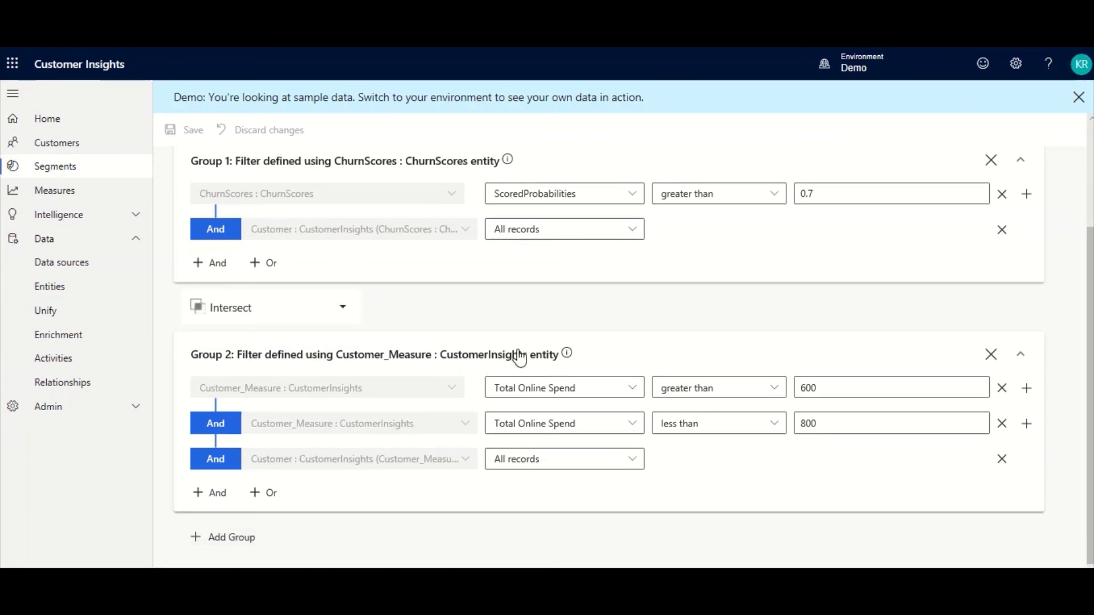
Return to the list of segments and widen the Name column so the full segment names are readable.
{"action": "scroll", "coordinate": [517, 308], "scroll_direction": "up", "scroll_amount": 3}
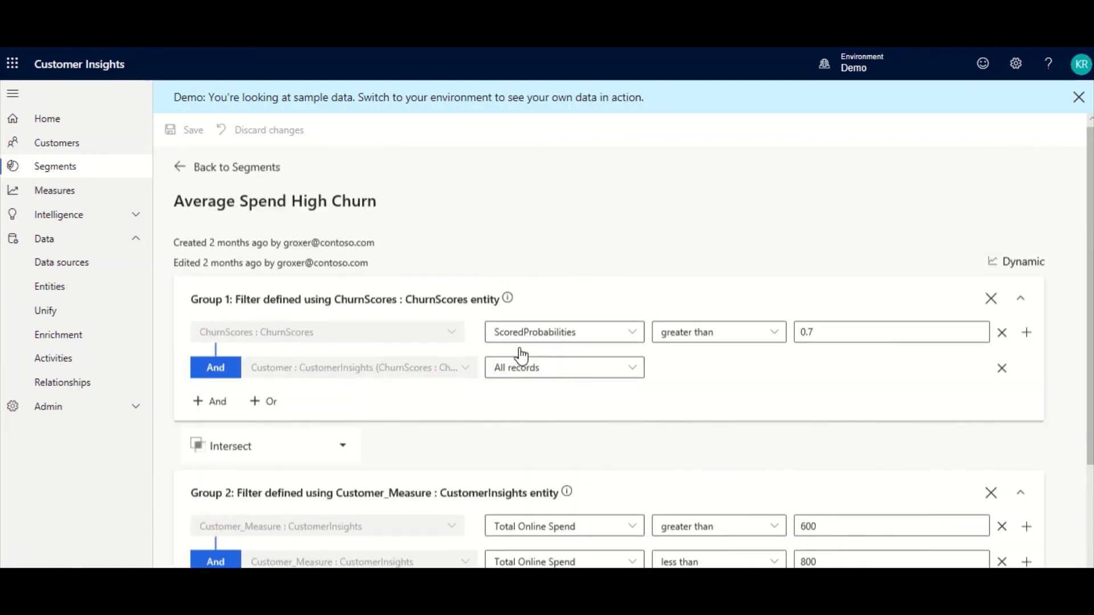
{"action": "left_click", "coordinate": [244, 171]}
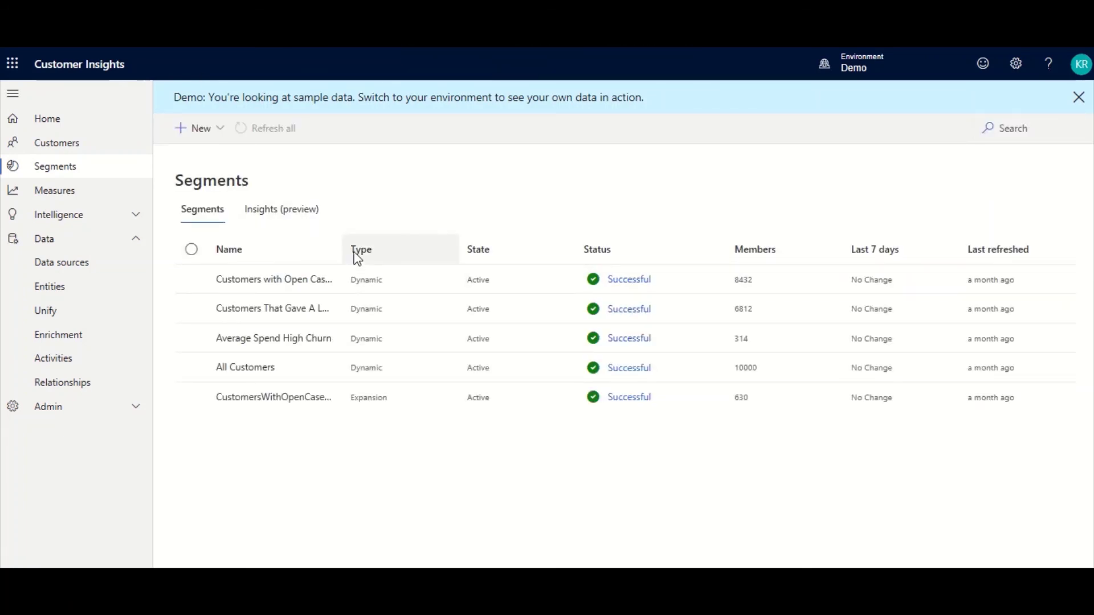
{"action": "left_click_drag", "start_coordinate": [341, 245], "coordinate": [423, 245]}
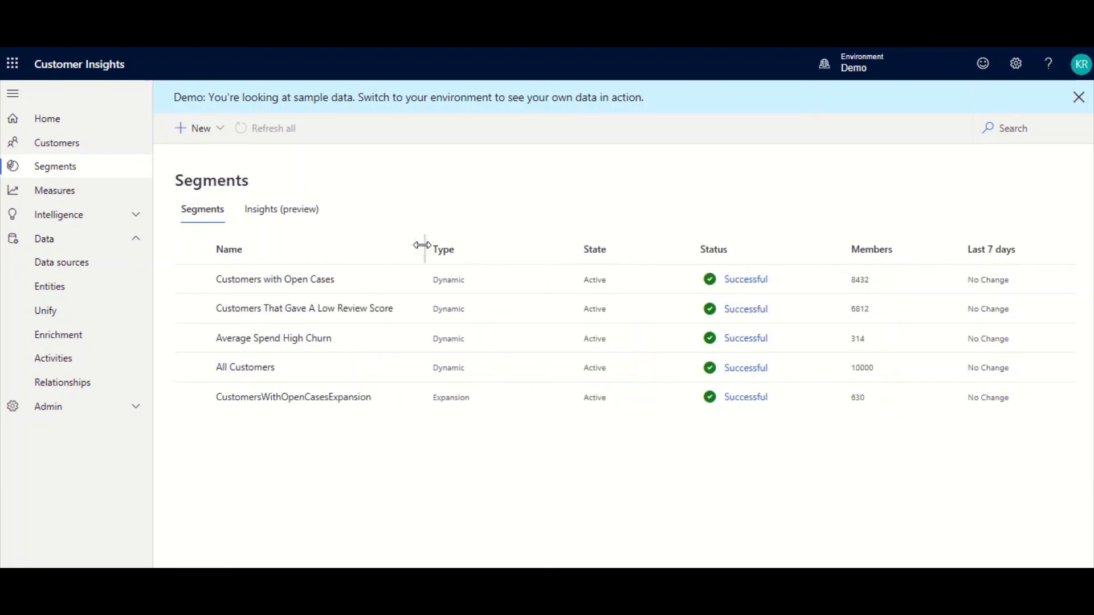